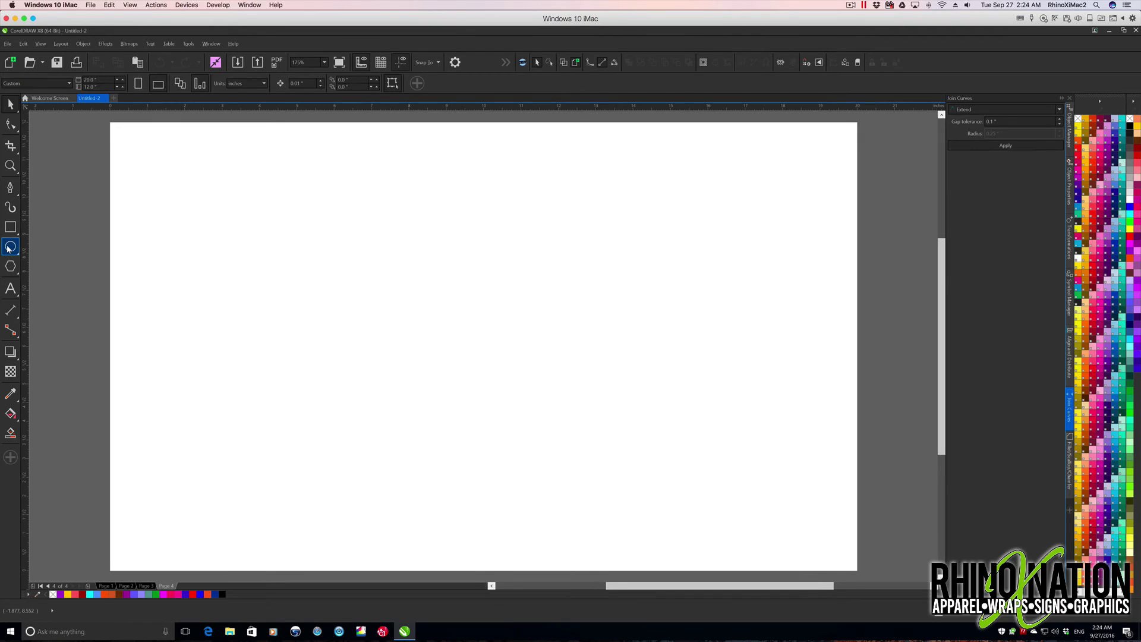
Create a 5-inch crimson circle without an outline near the middle of the page
{"action": "left_click", "coordinate": [10, 248]}
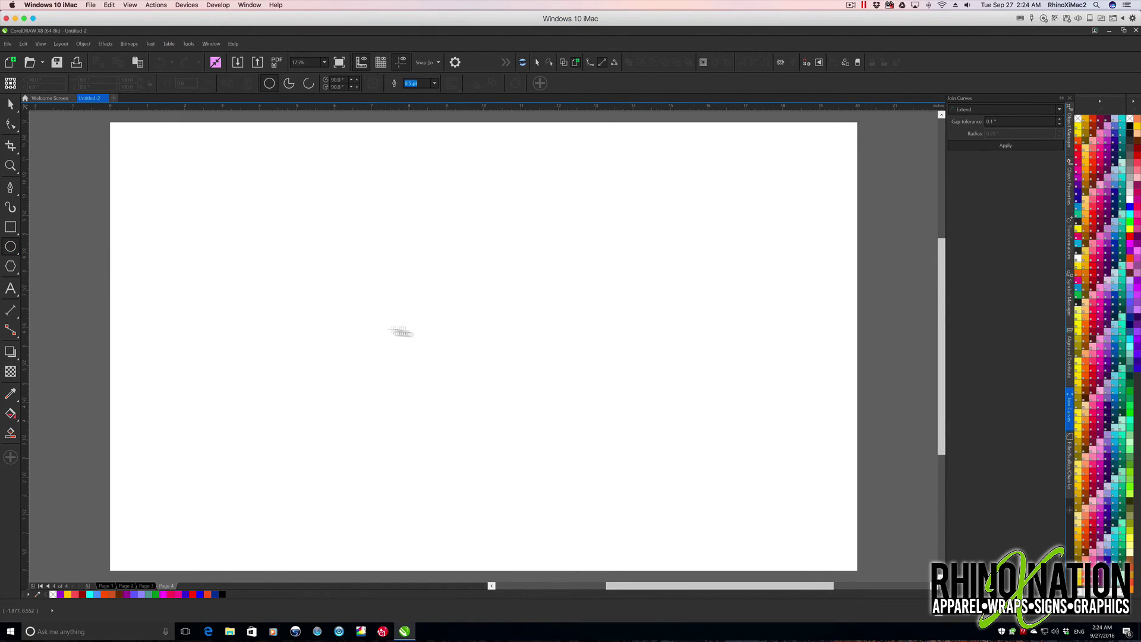
{"action": "left_click_drag", "start_coordinate": [488, 330], "coordinate": [591, 432]}
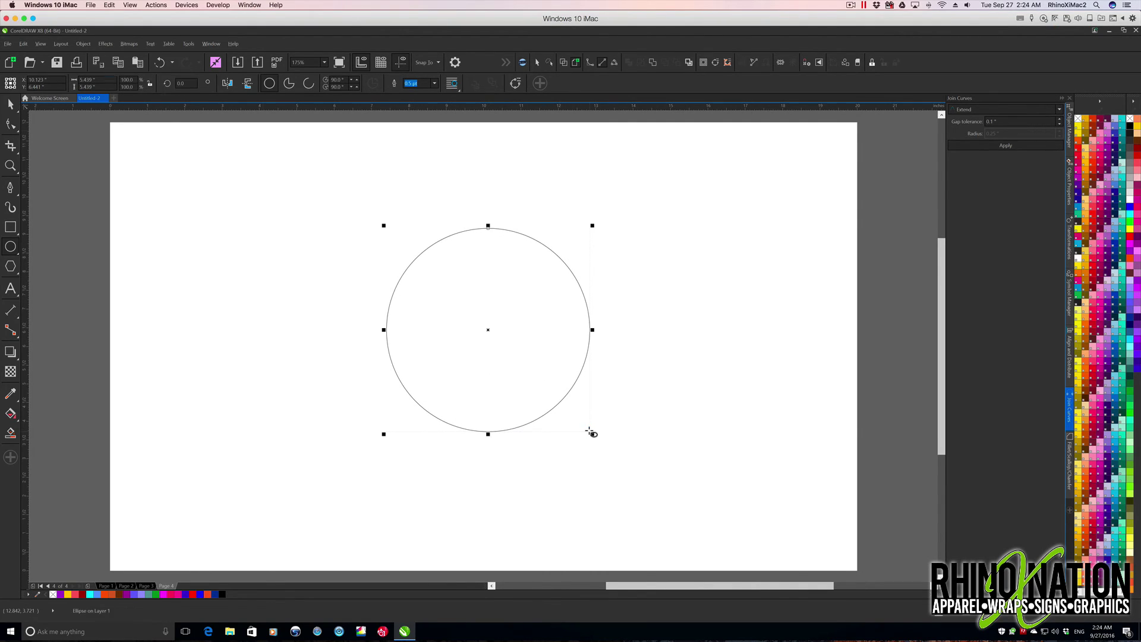
{"action": "double_click", "coordinate": [82, 79]}
{"action": "type", "text": "5"}
{"action": "key", "text": "Return"}
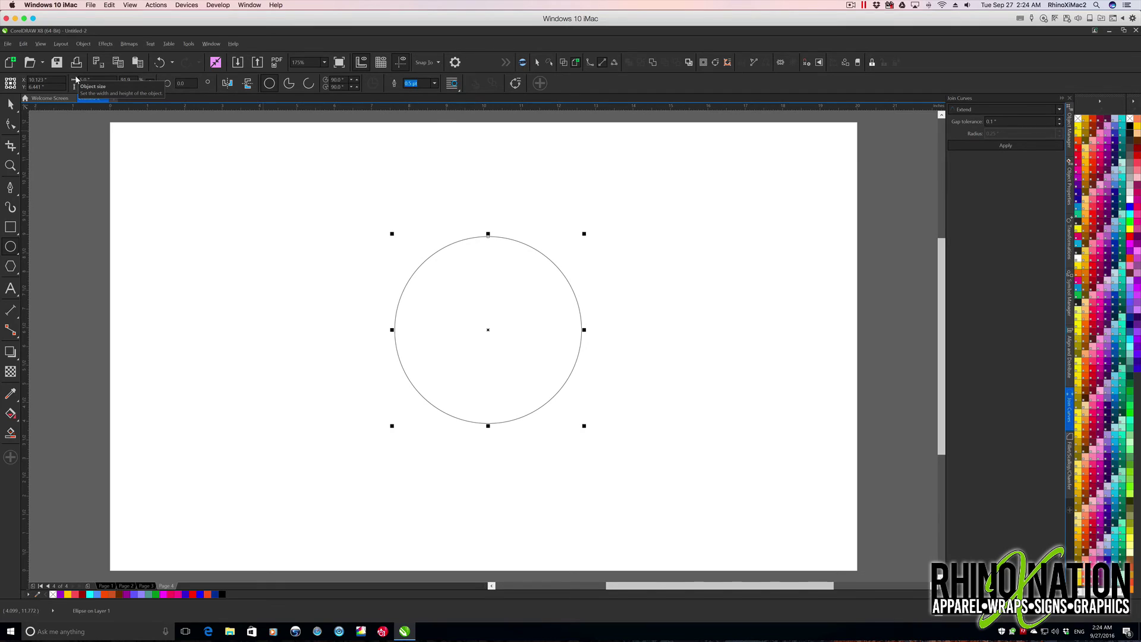
{"action": "left_click", "coordinate": [1080, 161]}
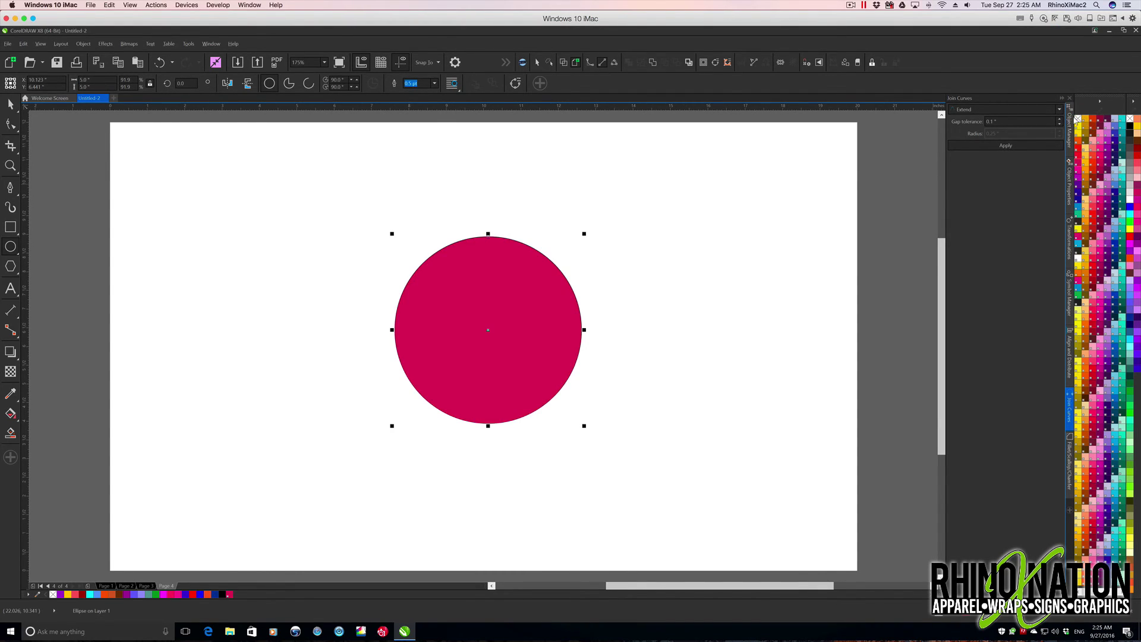
{"action": "key", "text": "Escape"}
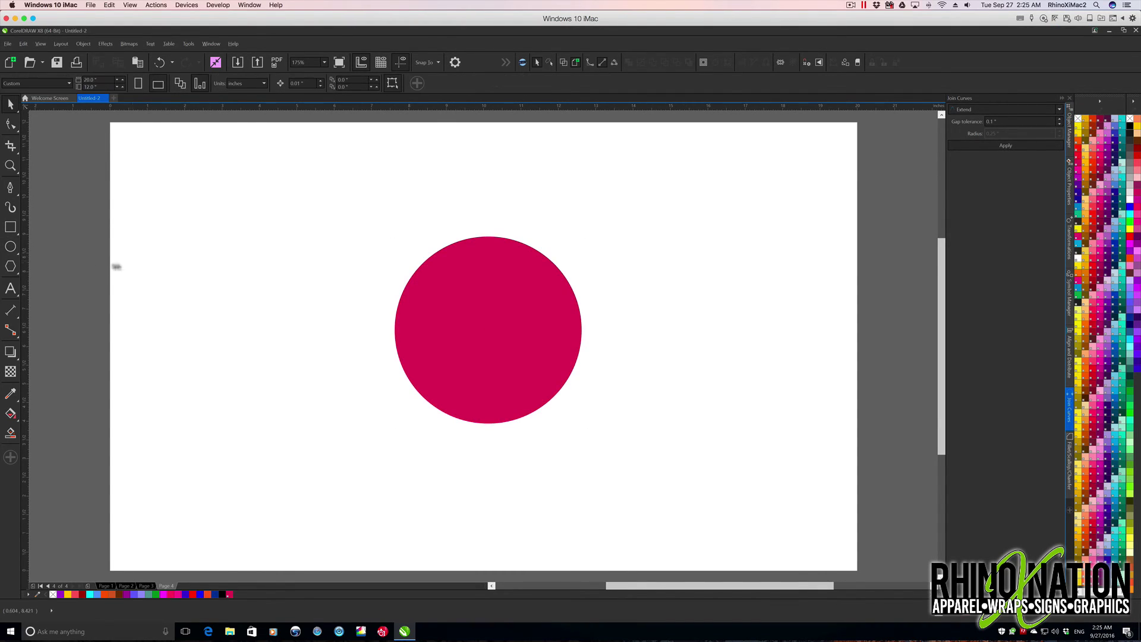
Create a 0.75 by 0.5 inch orange rectangle without an outline, centered just above the crimson circle
{"action": "left_click", "coordinate": [10, 227]}
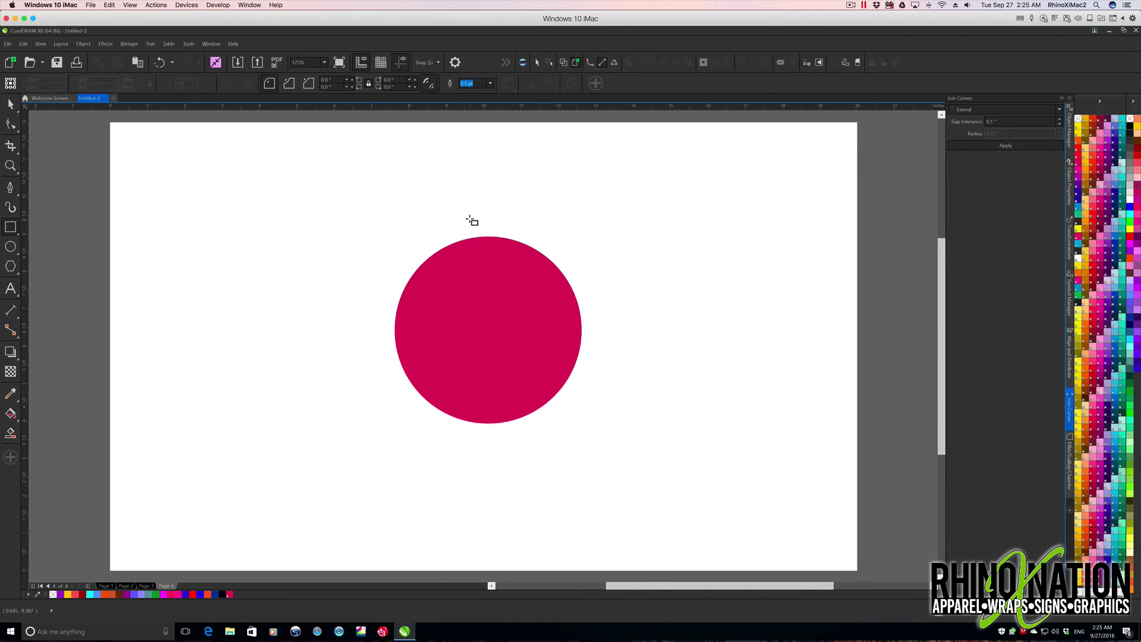
{"action": "left_click_drag", "start_coordinate": [470, 217], "coordinate": [505, 236]}
{"action": "left_click", "coordinate": [98, 80]}
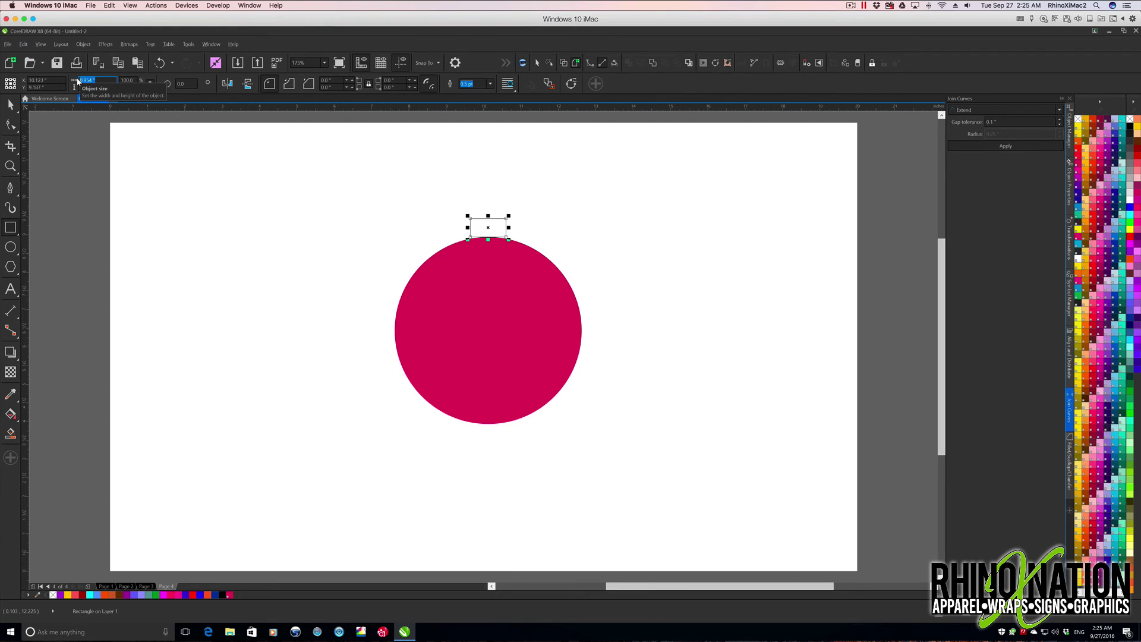
{"action": "type", "text": ".75"}
{"action": "key", "text": "Tab"}
{"action": "type", "text": ".5"}
{"action": "key", "text": "Return"}
{"action": "key", "text": "space"}
{"action": "left_click", "coordinate": [1084, 173]}
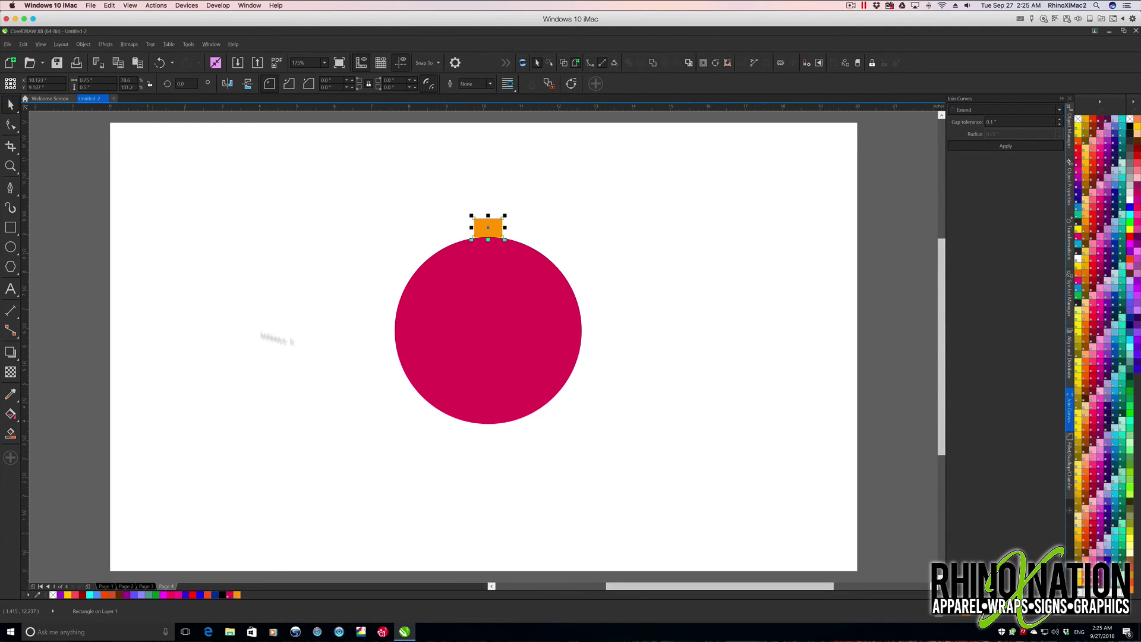
Center the crimson circle on the page and move the orange rectangle back onto its top edge
{"action": "left_click", "coordinate": [474, 311]}
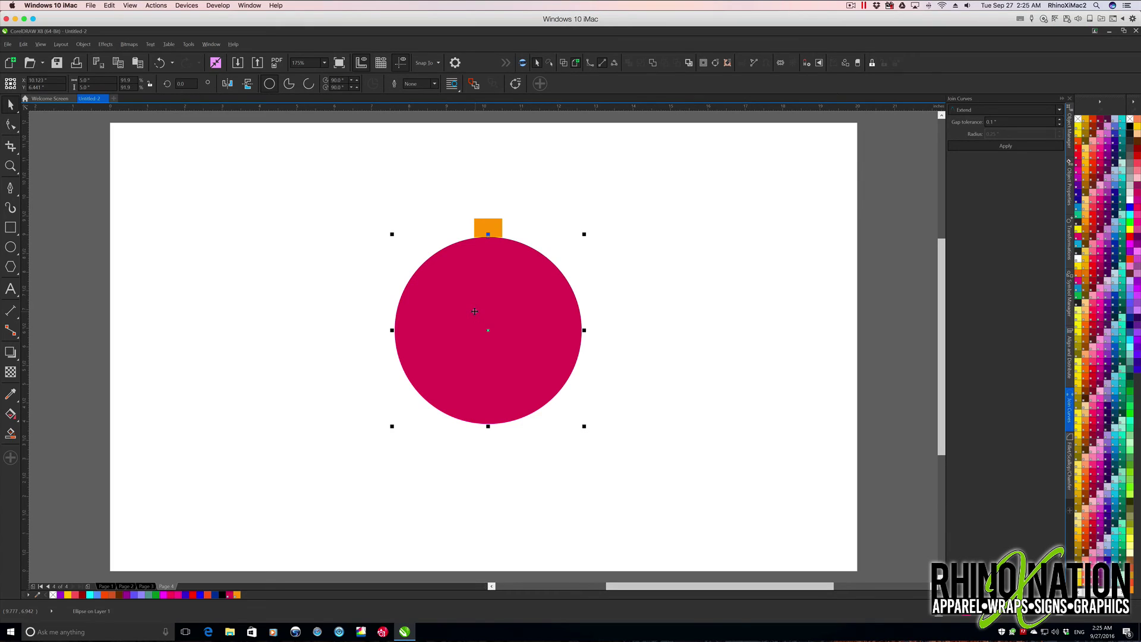
{"action": "key", "text": "p"}
{"action": "left_click", "coordinate": [487, 228]}
{"action": "left_click_drag", "start_coordinate": [487, 228], "coordinate": [484, 249]}
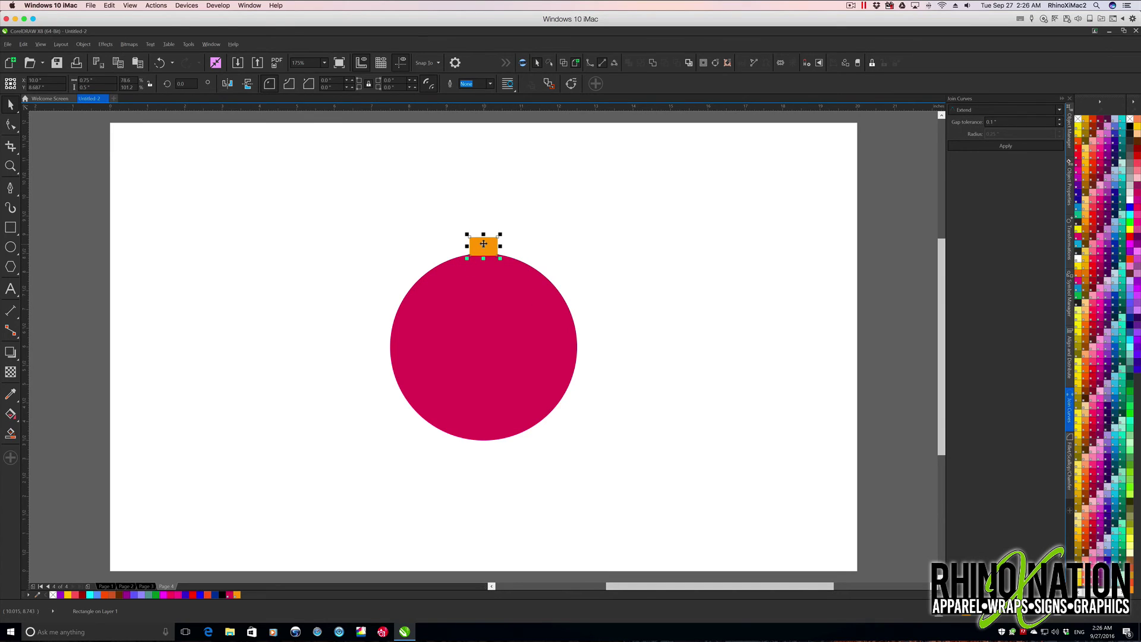
Skew the orange rectangle horizontally so its upper edge leans right, and set its height to 0.4 inches
{"action": "scroll", "coordinate": [483, 243], "scroll_direction": "up", "scroll_amount": 2}
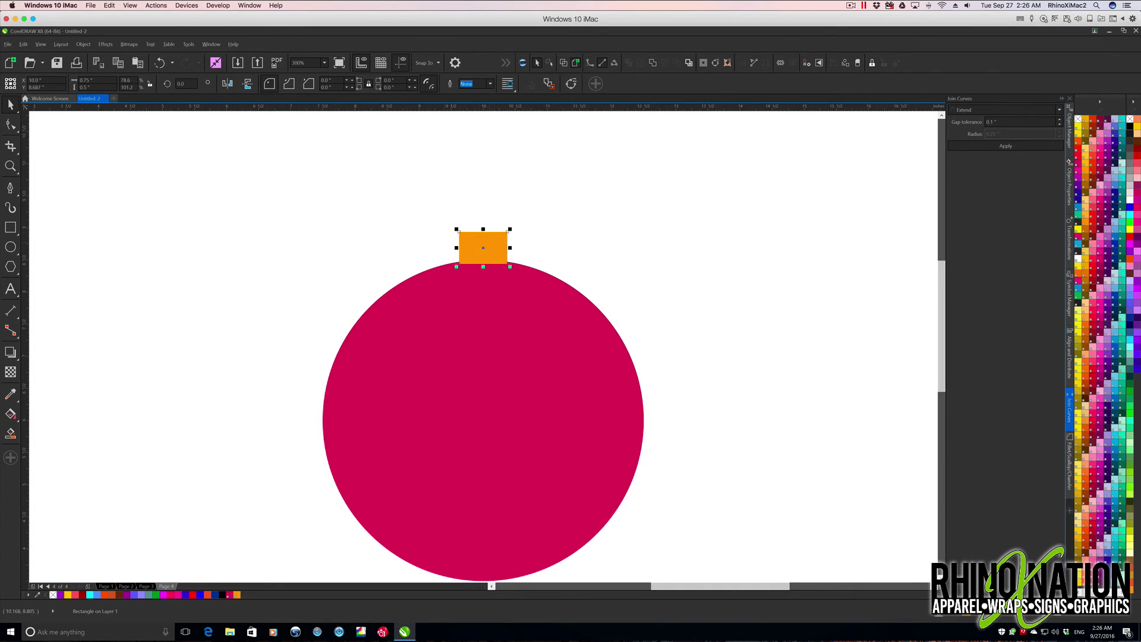
{"action": "left_click", "coordinate": [491, 240]}
{"action": "left_click_drag", "start_coordinate": [483, 229], "coordinate": [509, 231]}
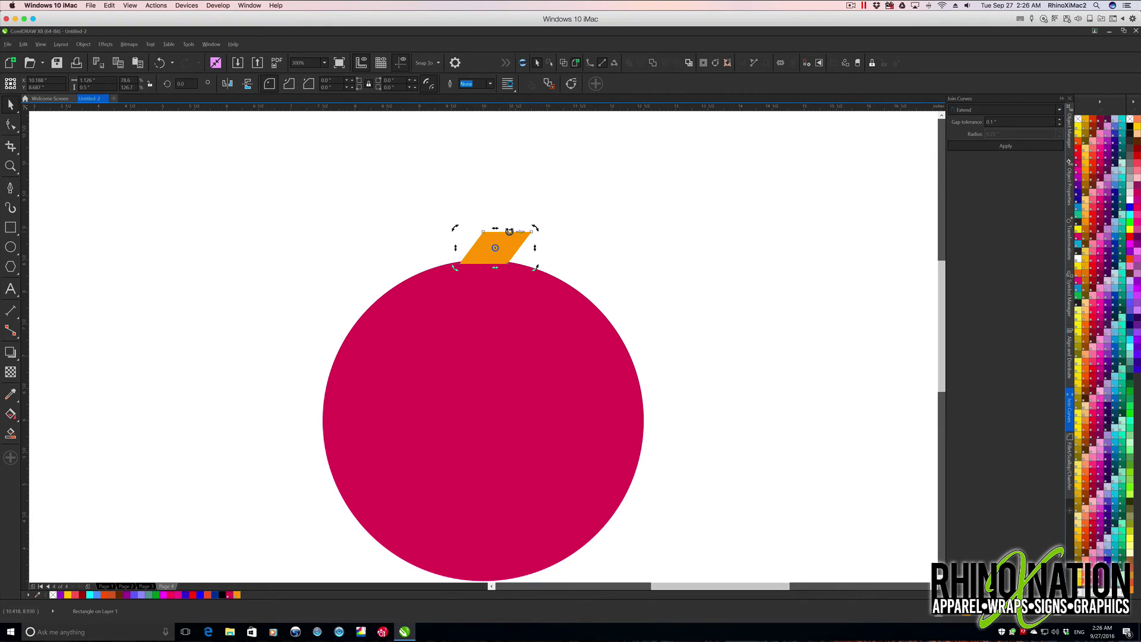
{"action": "left_click", "coordinate": [495, 240]}
{"action": "key", "text": "ctrl+z"}
{"action": "left_click", "coordinate": [87, 87]}
{"action": "type", "text": "0.4"}
{"action": "key", "text": "Return"}
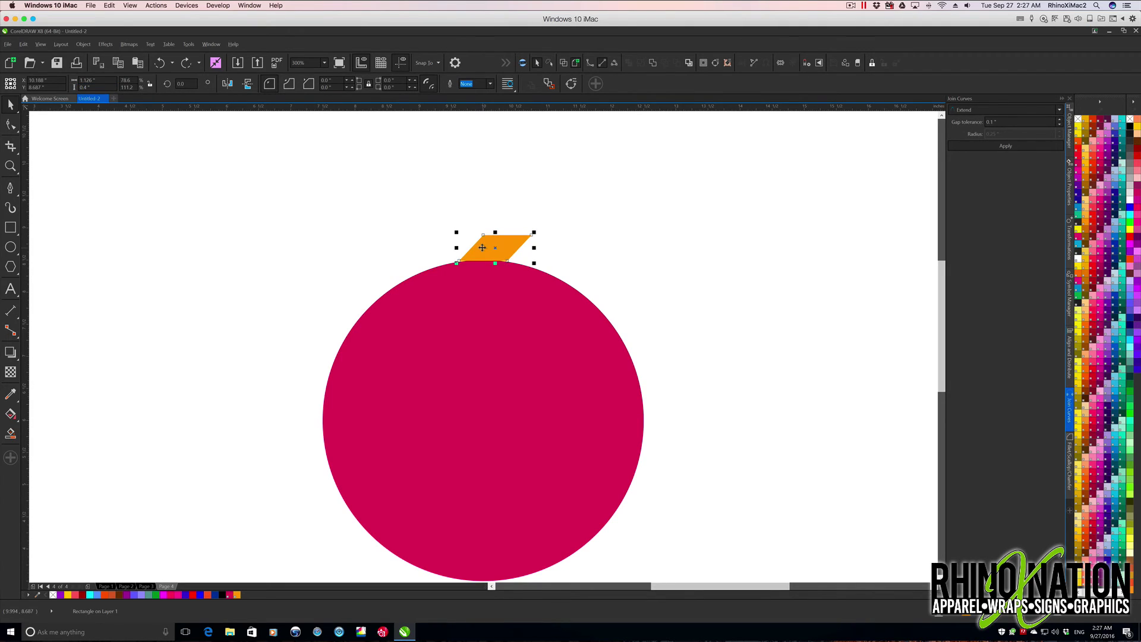
Nudge the slanted orange tooth down so its base overlaps the crimson circle's top edge
{"action": "key", "text": "Down"}
{"action": "key", "text": "Down"}
{"action": "key", "text": "Down"}
{"action": "left_click", "coordinate": [539, 215]}
Move the orange tooth's rotation center to the circle's center and create one copy rotated 30 degrees
{"action": "scroll", "coordinate": [483, 181], "scroll_direction": "down", "scroll_amount": 1}
{"action": "left_click", "coordinate": [483, 181]}
{"action": "left_click", "coordinate": [483, 177]}
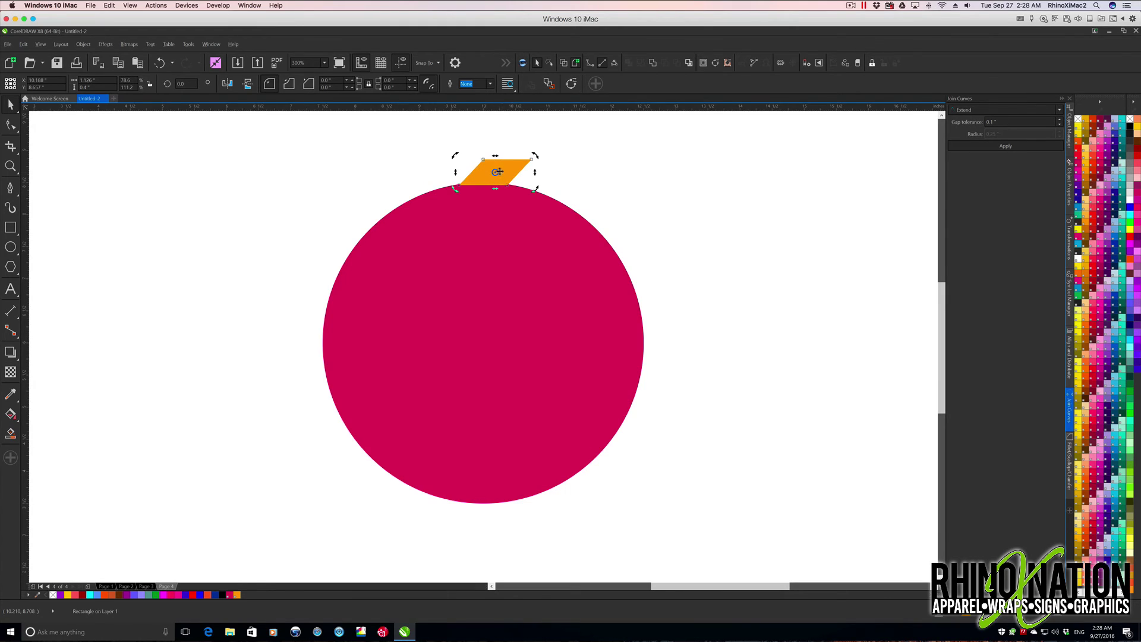
{"action": "left_click_drag", "start_coordinate": [495, 171], "coordinate": [482, 342]}
{"action": "left_click", "coordinate": [1070, 249]}
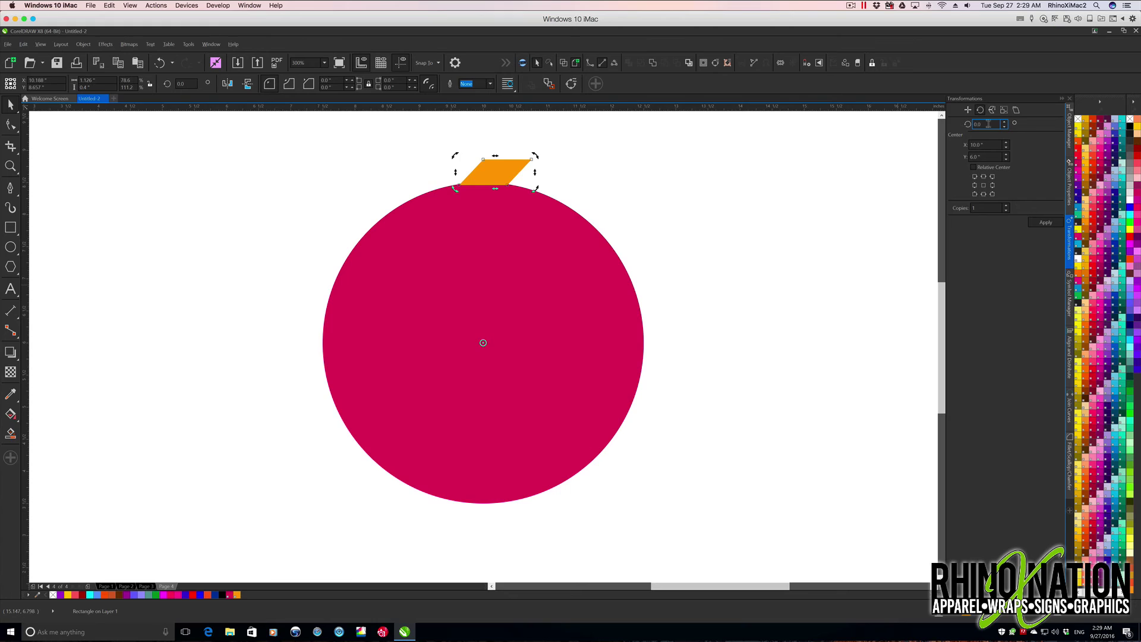
{"action": "type", "text": "3"}
{"action": "key", "text": "Return"}
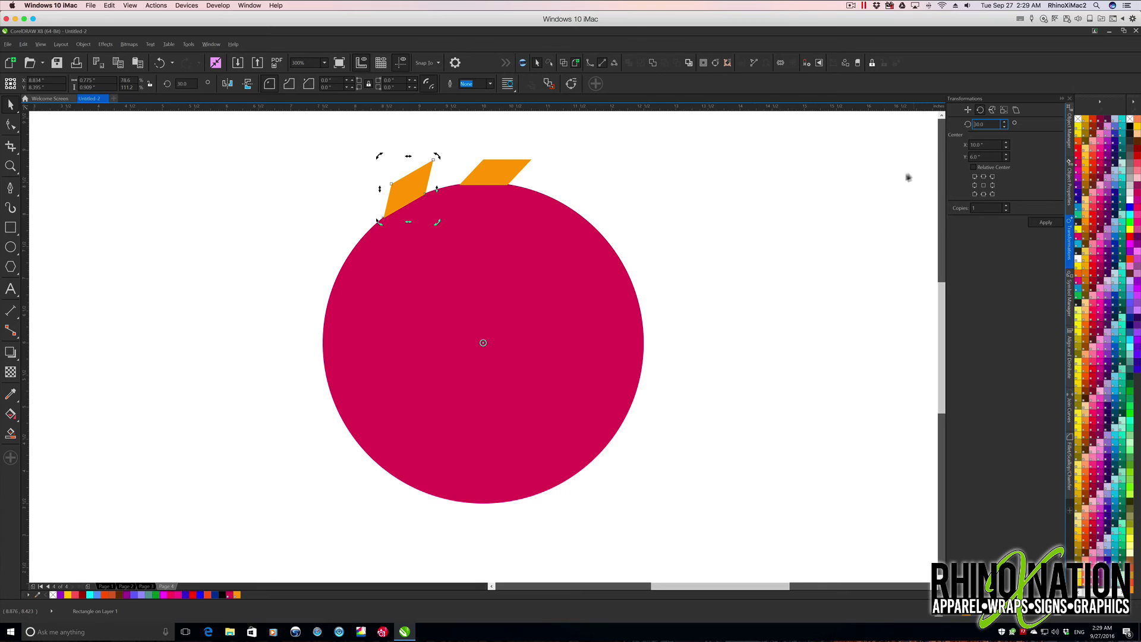
Repeat the 30-degree rotated copy of the tooth until twelve teeth surround the crimson circle
{"action": "left_click", "coordinate": [1049, 223]}
{"action": "left_click", "coordinate": [1050, 225]}
{"action": "left_click", "coordinate": [1049, 225]}
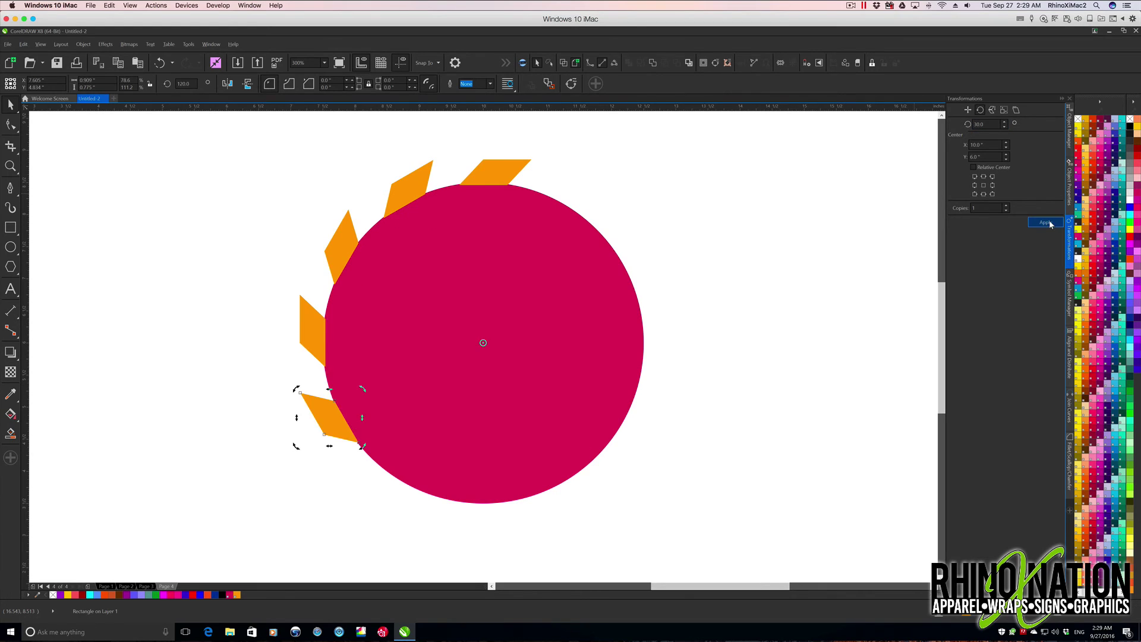
{"action": "left_click", "coordinate": [1050, 225]}
{"action": "left_click", "coordinate": [1050, 225]}
{"action": "left_click", "coordinate": [1050, 225]}
{"action": "left_click", "coordinate": [1050, 224]}
{"action": "left_click", "coordinate": [1050, 225]}
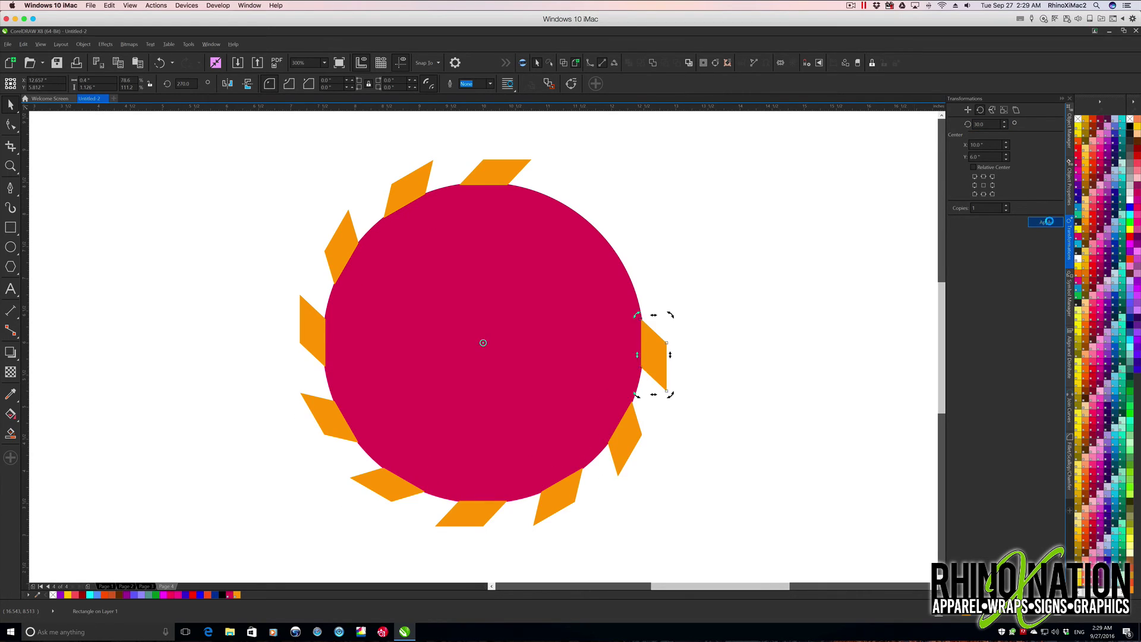
{"action": "left_click", "coordinate": [1049, 225]}
{"action": "left_click", "coordinate": [1050, 225]}
{"action": "key", "text": "Escape"}
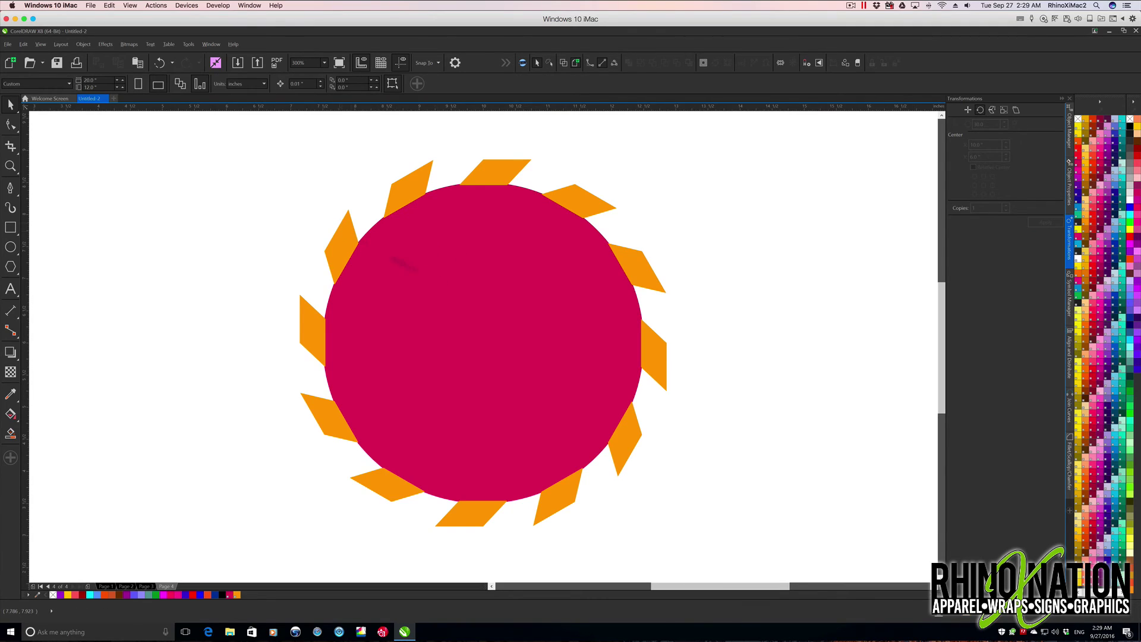
Add smaller concentric teal and purple copies of the crimson circle, with the teal one about 4.07 inches across
{"action": "left_click", "coordinate": [453, 285]}
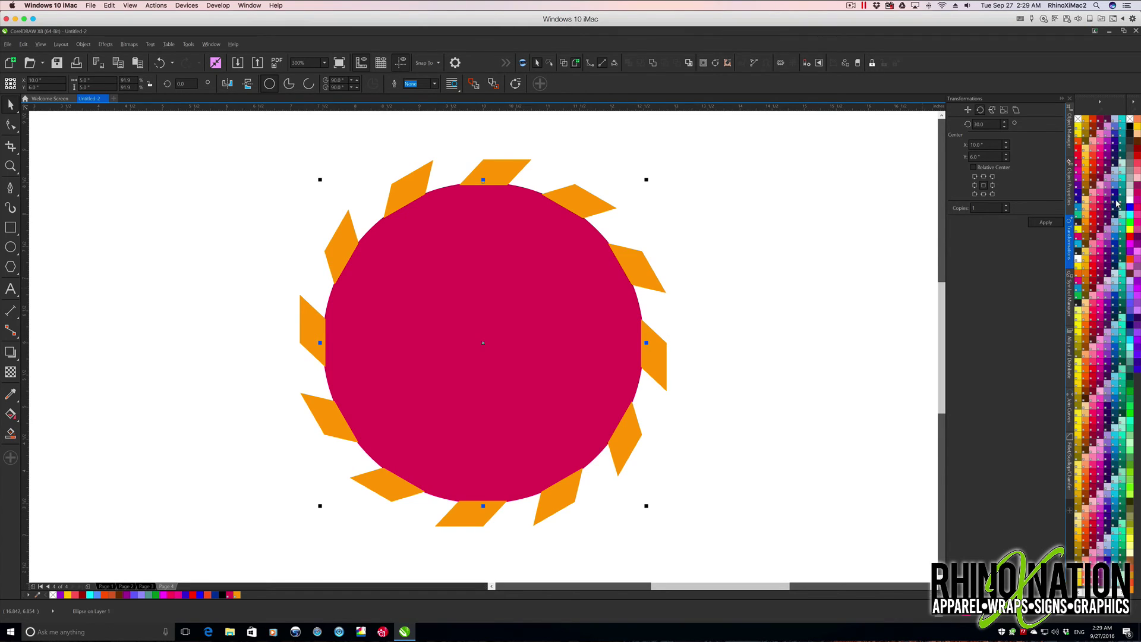
{"action": "left_click", "coordinate": [1121, 236]}
{"action": "left_click_drag", "start_coordinate": [645, 505], "coordinate": [618, 475]}
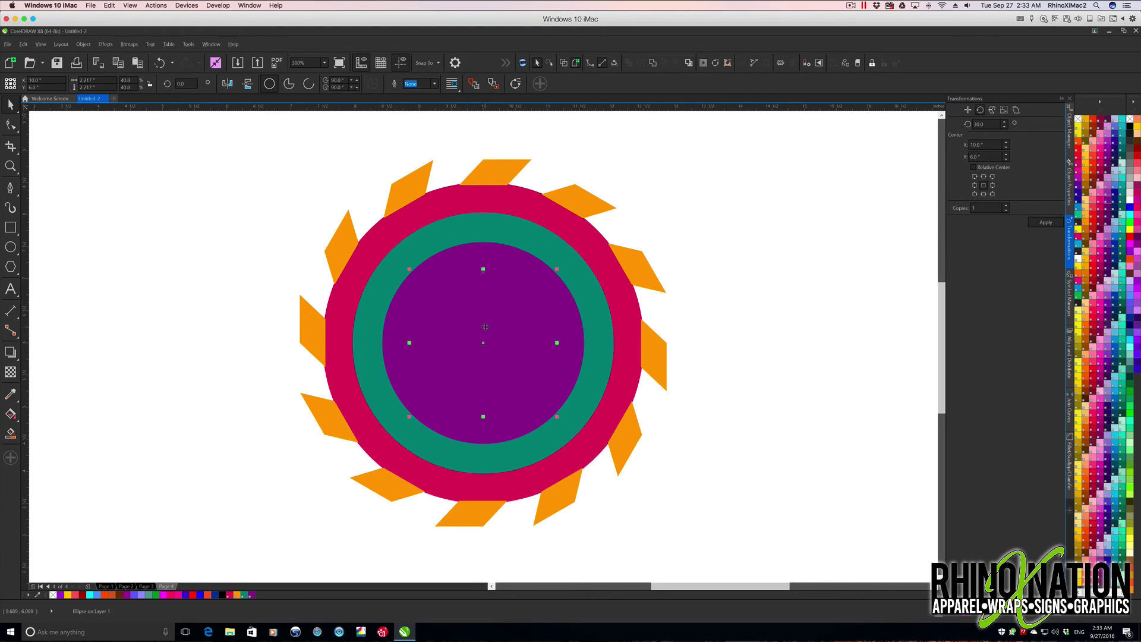
Undo the last smaller circle copy and scale the purple circle down about its center to about 2.3 inches
{"action": "left_click", "coordinate": [1098, 225]}
{"action": "key", "text": "ctrl+z"}
{"action": "left_click", "coordinate": [418, 338], "text": "alt"}
{"action": "left_click_drag", "start_coordinate": [587, 447], "coordinate": [560, 420]}
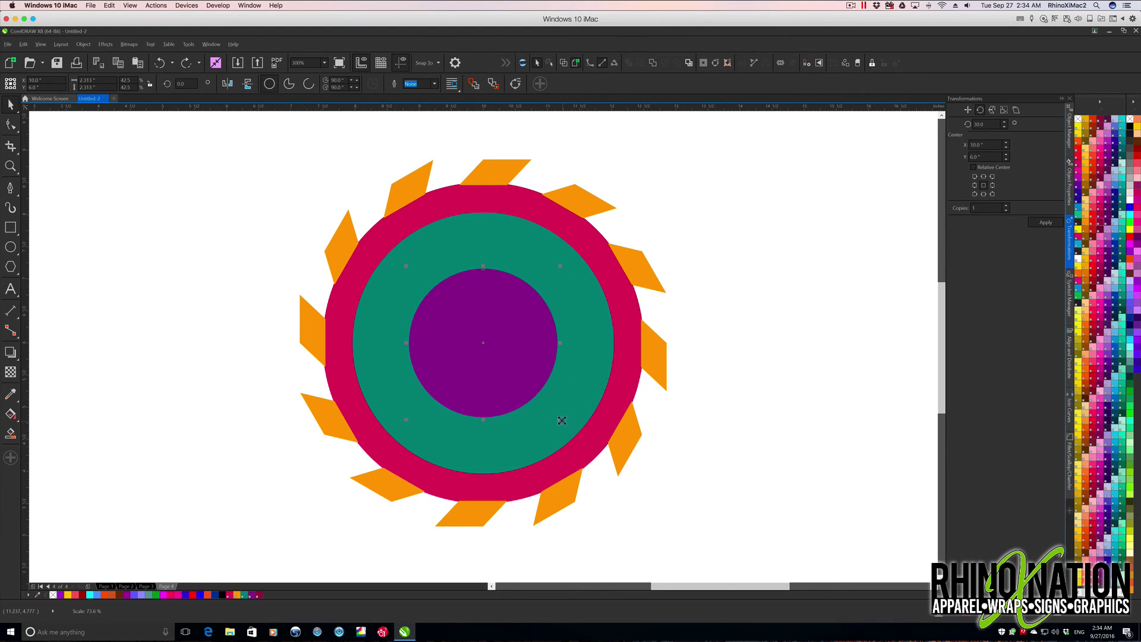
Add a thin horizontal blue bar without an outline, about 4.4 by 0.24 inches, across the center of the circles
{"action": "left_click", "coordinate": [16, 232]}
{"action": "left_click_drag", "start_coordinate": [339, 336], "coordinate": [625, 349]}
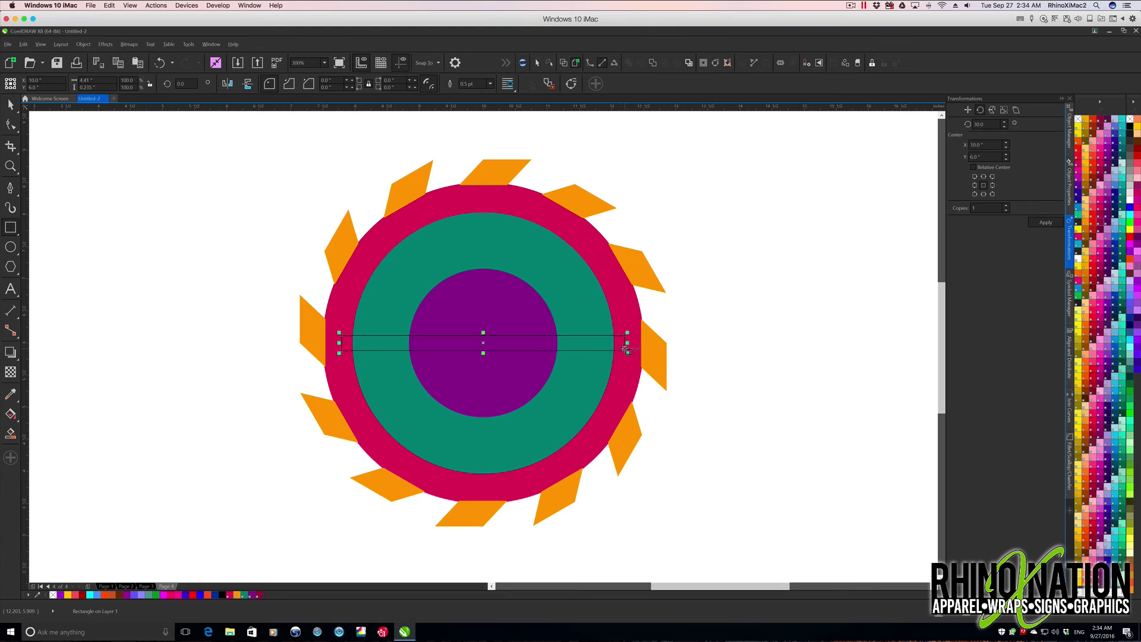
{"action": "key", "text": "space"}
{"action": "left_click", "coordinate": [1078, 291]}
{"action": "right_click", "coordinate": [1078, 119]}
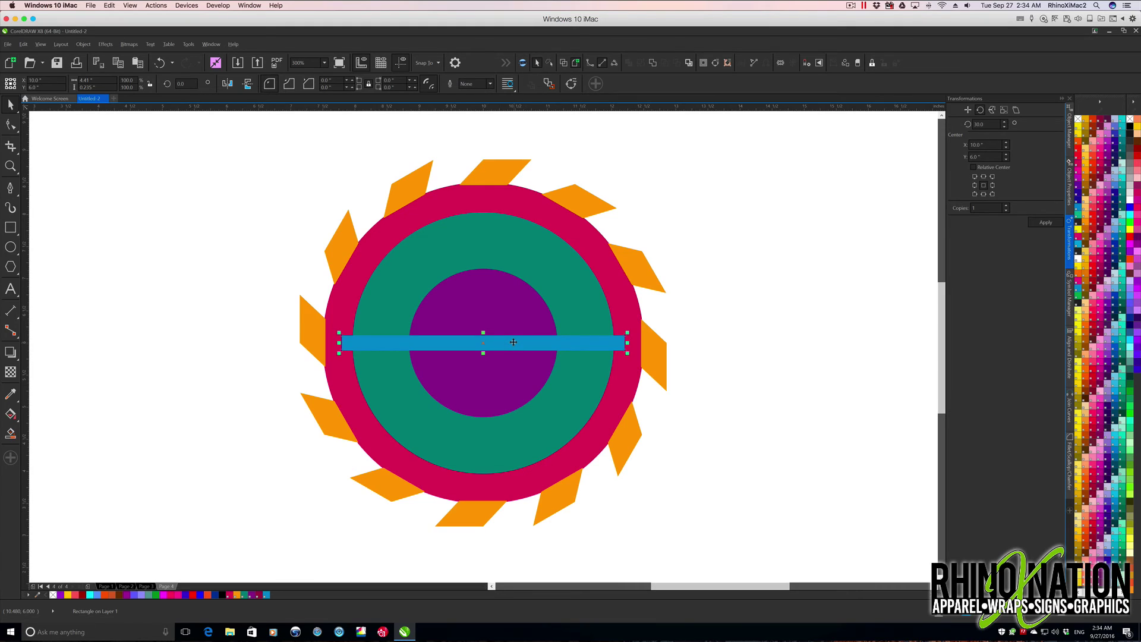
Create a copy of the blue bar rotated 90 degrees and weld both bars into a cross
{"action": "left_click", "coordinate": [983, 123]}
{"action": "double_click", "coordinate": [983, 123]}
{"action": "type", "text": "90"}
{"action": "left_click", "coordinate": [1044, 223]}
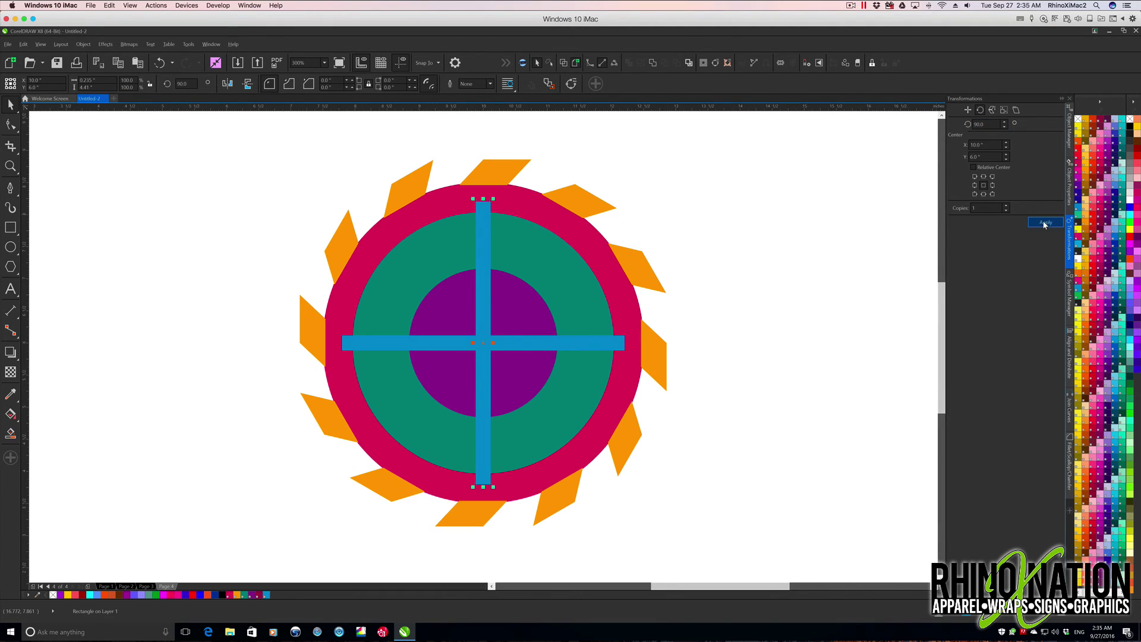
{"action": "left_click", "coordinate": [383, 338], "text": "shift"}
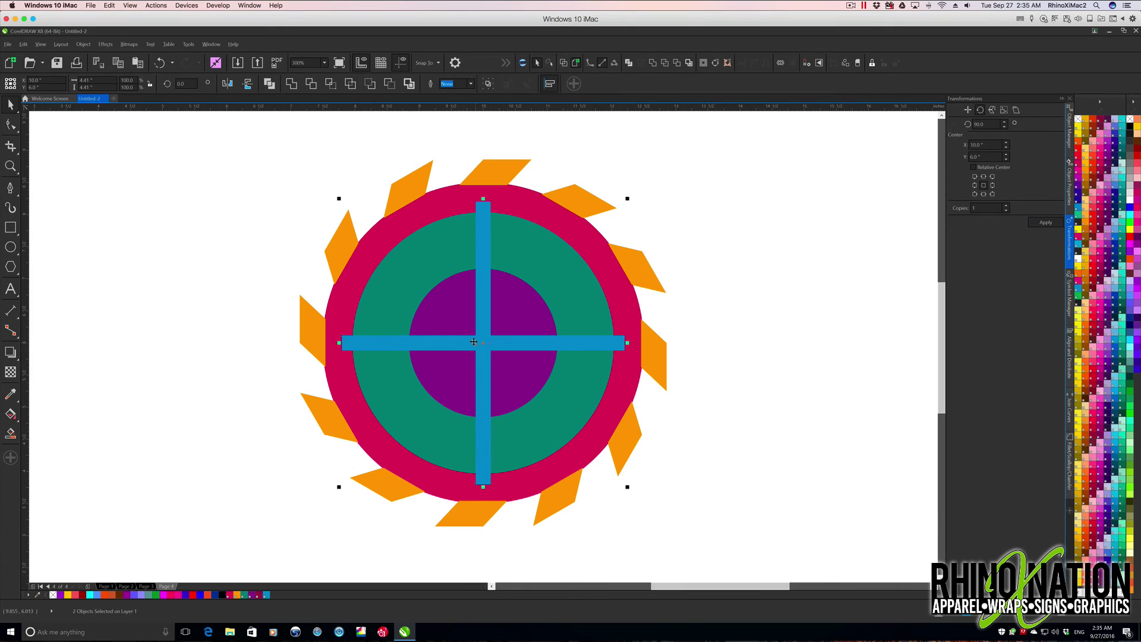
{"action": "left_click", "coordinate": [651, 64]}
Cut the blue cross and the purple circle out of the teal circle with Back Minus Front
{"action": "left_click", "coordinate": [411, 265], "text": "shift"}
{"action": "left_click", "coordinate": [387, 84]}
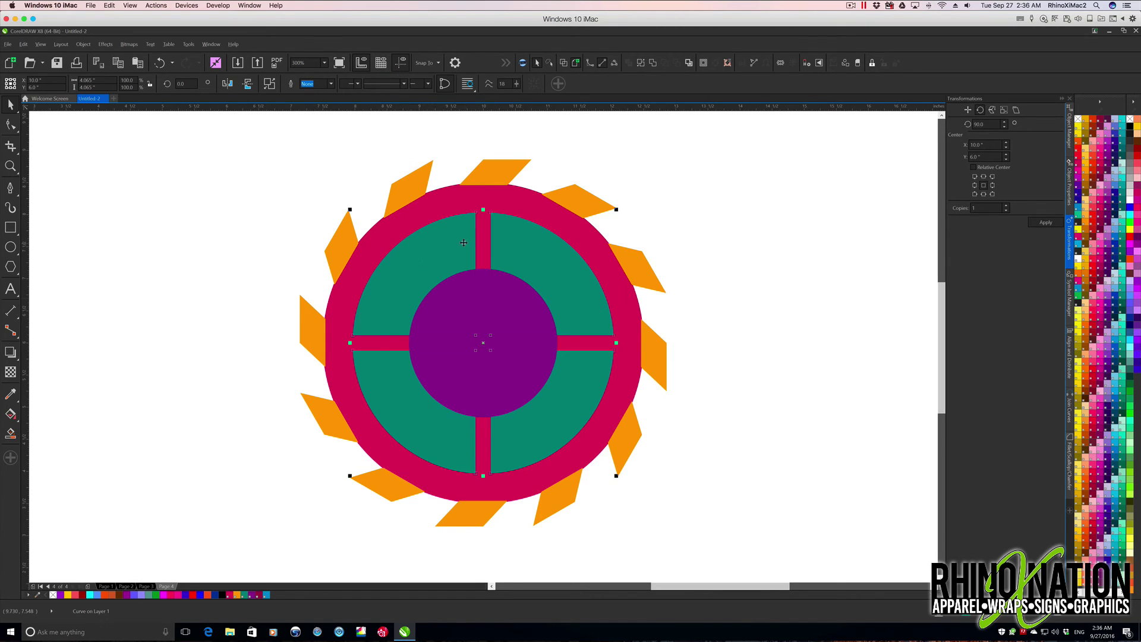
{"action": "left_click", "coordinate": [444, 318], "text": "shift"}
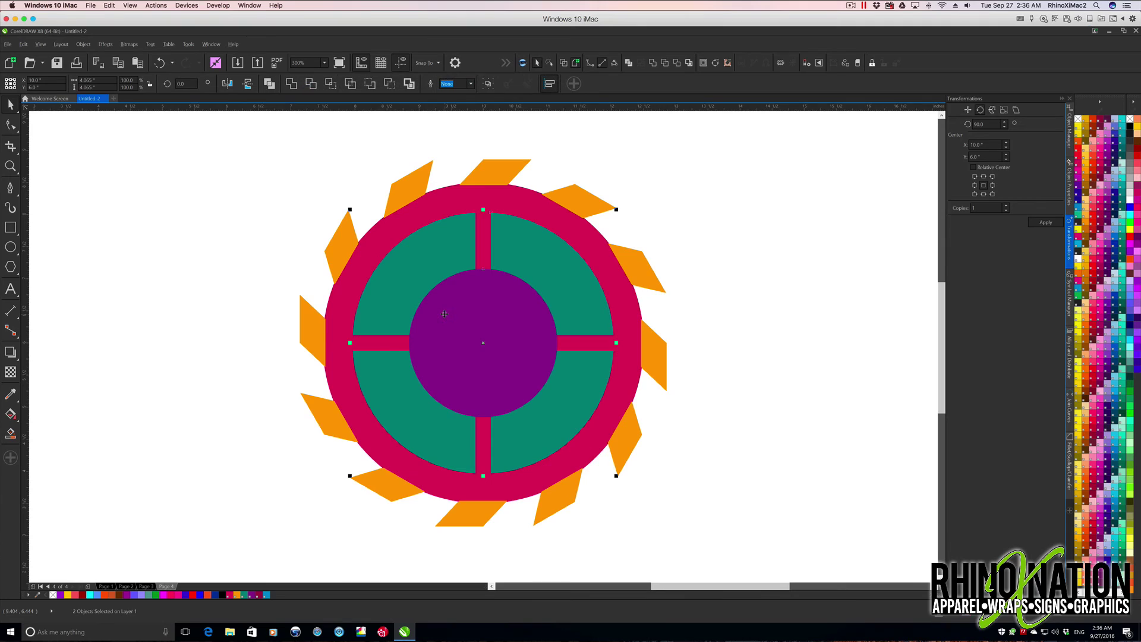
{"action": "left_click", "coordinate": [388, 85]}
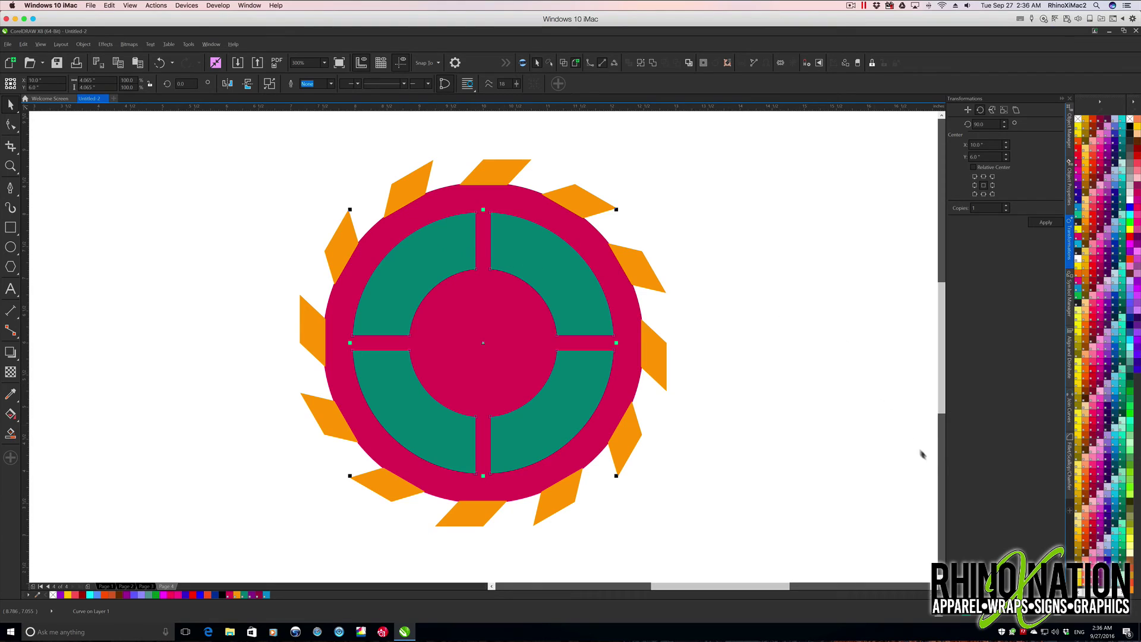
Fillet the corners of the four teal segments with a 0.12-inch radius
{"action": "left_click", "coordinate": [1070, 473]}
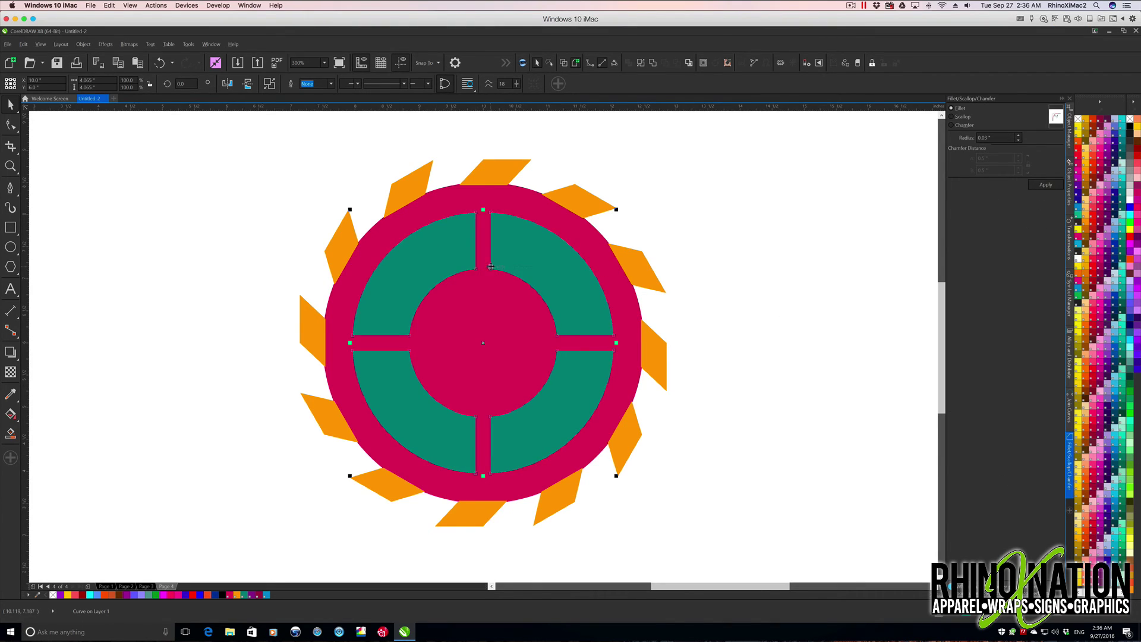
{"action": "double_click", "coordinate": [1009, 141]}
{"action": "type", "text": "0.06"}
{"action": "double_click", "coordinate": [983, 137]}
{"action": "type", "text": "0.12"}
{"action": "left_click", "coordinate": [1048, 186]}
Draw a circle 1.5 inches in diameter and center it on the page as the wheel's hub
{"action": "left_click", "coordinate": [11, 247]}
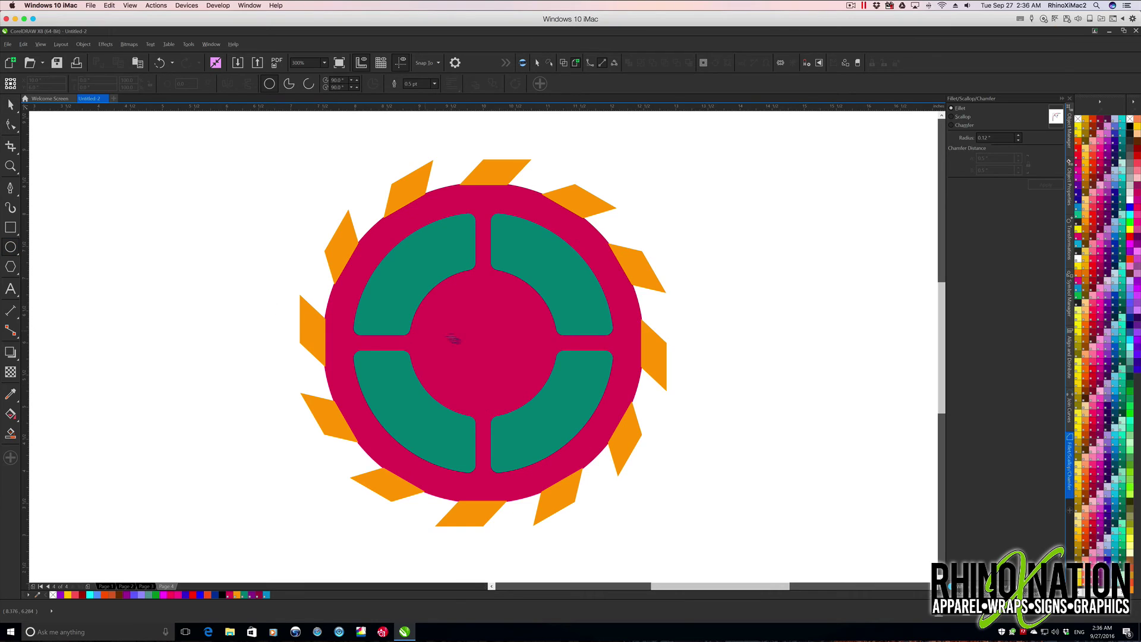
{"action": "left_click_drag", "start_coordinate": [726, 329], "coordinate": [762, 364]}
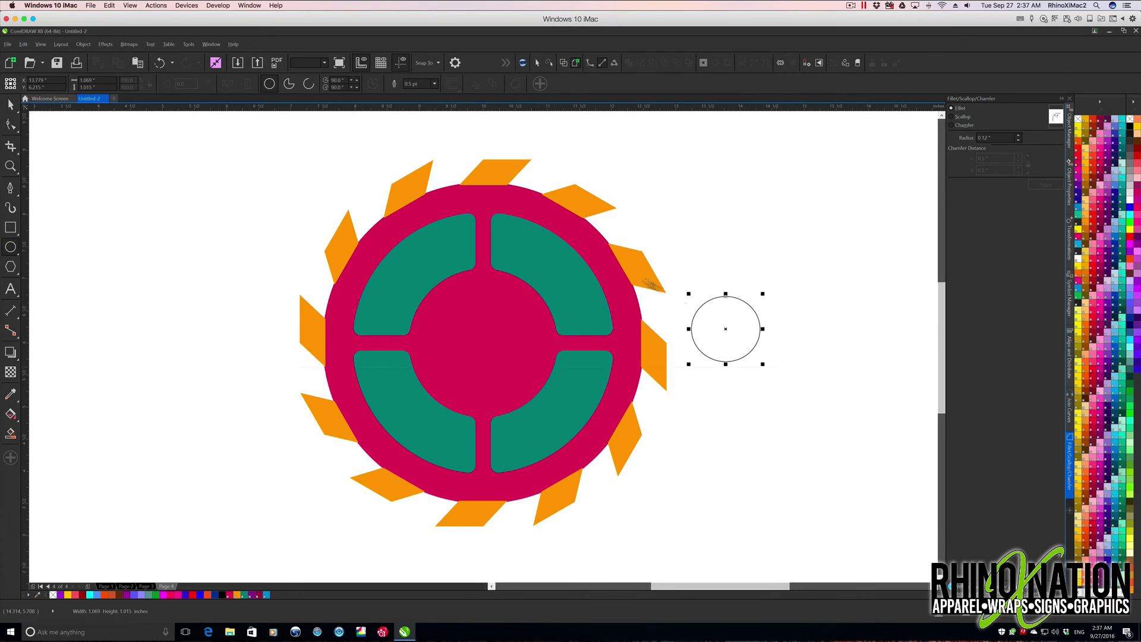
{"action": "left_click", "coordinate": [89, 80]}
{"action": "type", "text": "1.5"}
{"action": "key", "text": "Tab"}
{"action": "type", "text": "1"}
{"action": "key", "text": "Return"}
{"action": "key", "text": "p"}
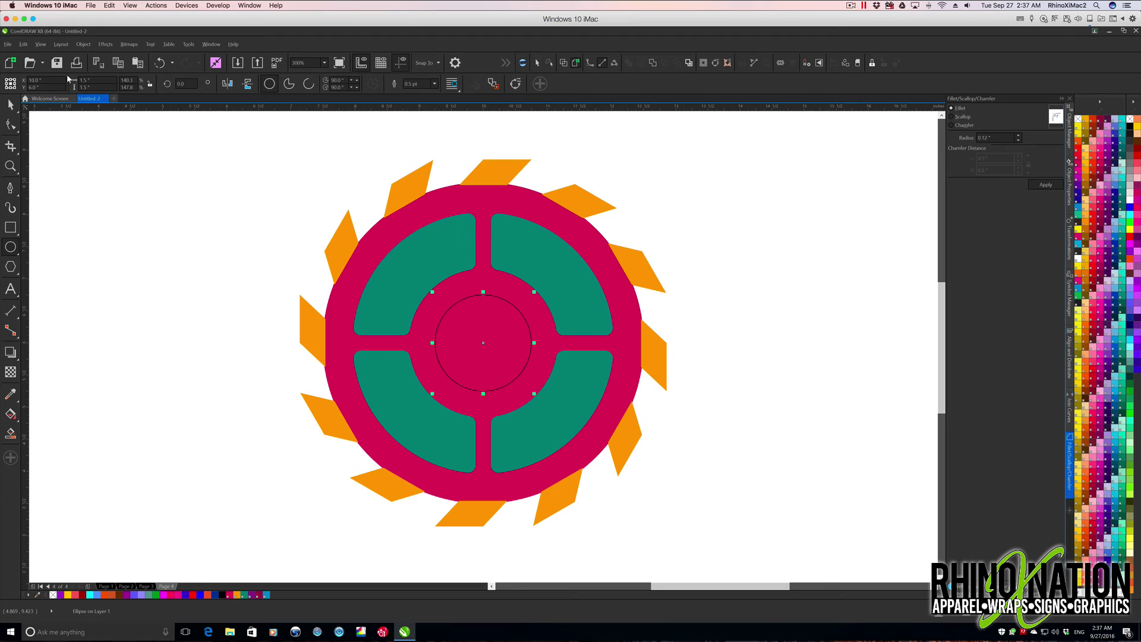
Fill the 1.5-inch hub circle with light orange and remove its outline
{"action": "left_click", "coordinate": [1083, 207]}
{"action": "right_click", "coordinate": [1078, 120]}
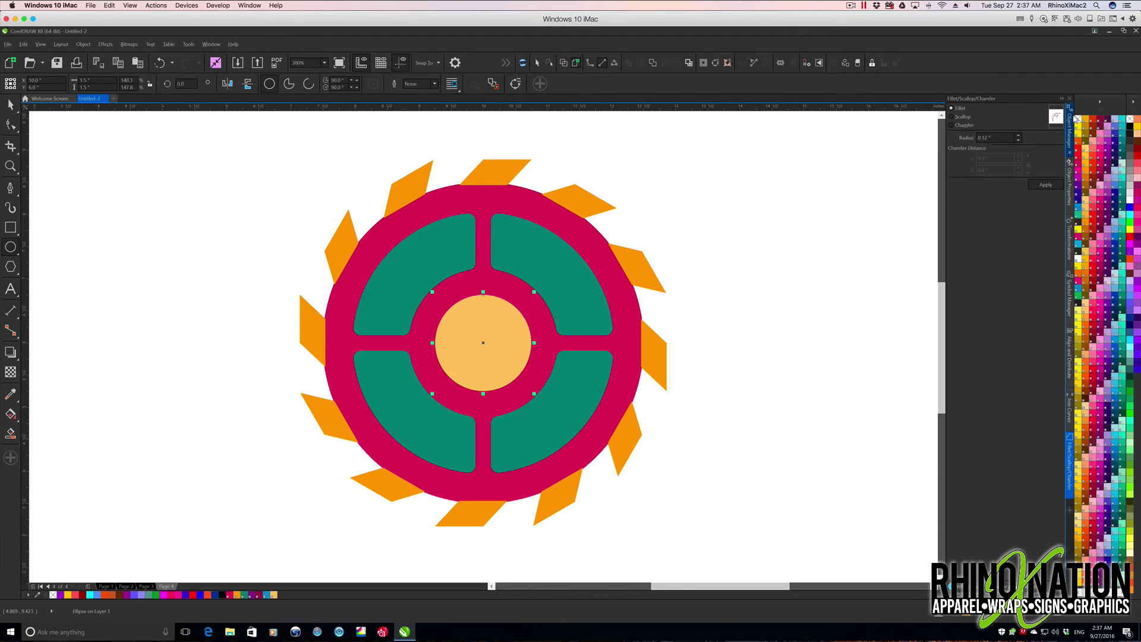
{"action": "key", "text": "Escape"}
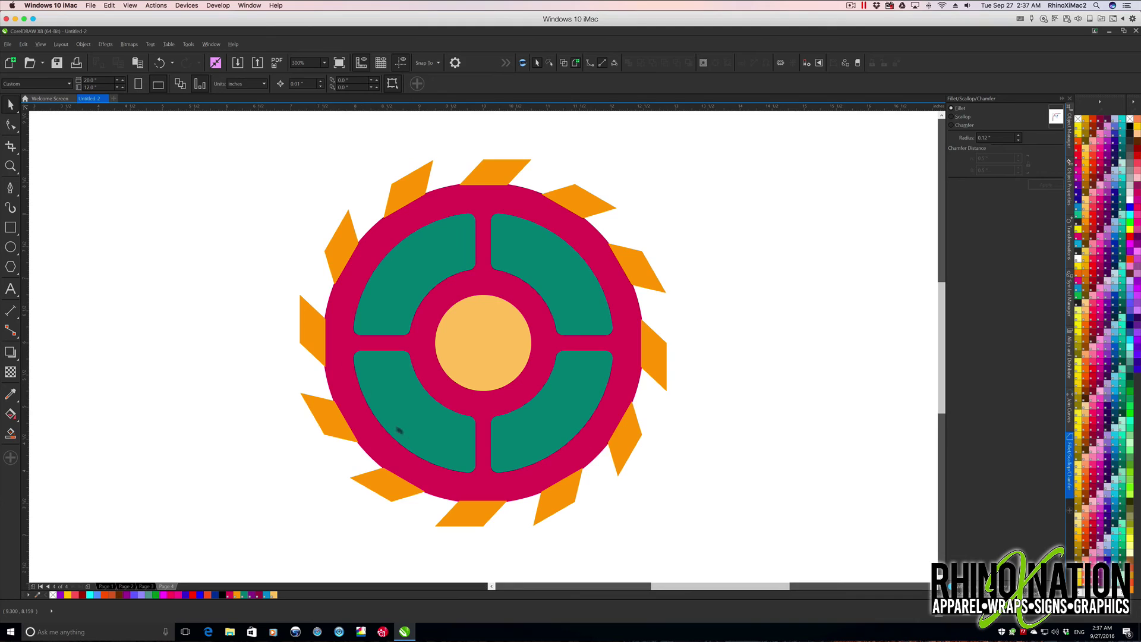
Cut the four teal segments and the light orange hub circle out of the magenta circle with Back Minus Front
{"action": "left_click", "coordinate": [440, 256]}
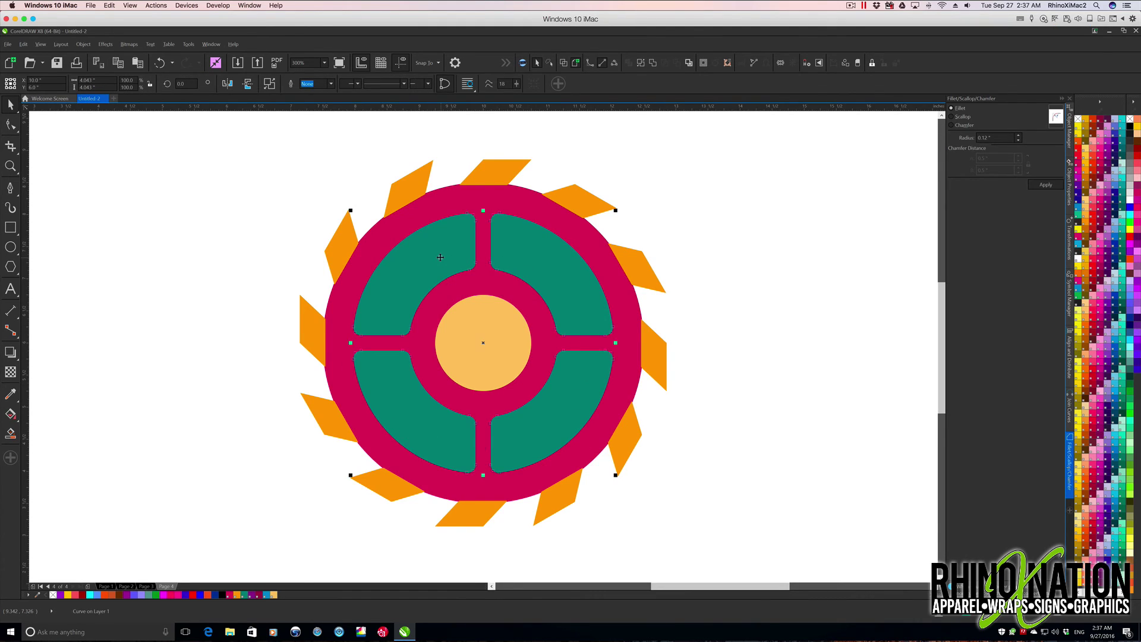
{"action": "left_click", "coordinate": [467, 204], "text": "shift"}
{"action": "left_click", "coordinate": [516, 345], "text": "shift"}
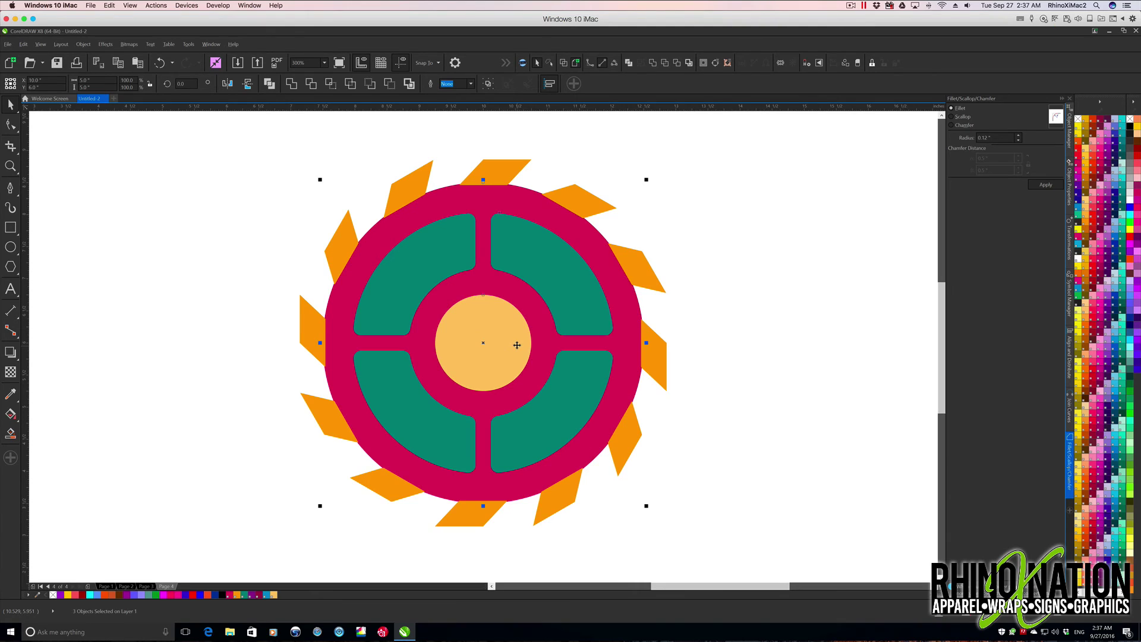
{"action": "left_click", "coordinate": [389, 84]}
Weld the orange teeth and the magenta wheel into one shape and move the gear off the page to clear the drawing area
{"action": "left_click_drag", "start_coordinate": [238, 132], "coordinate": [747, 553]}
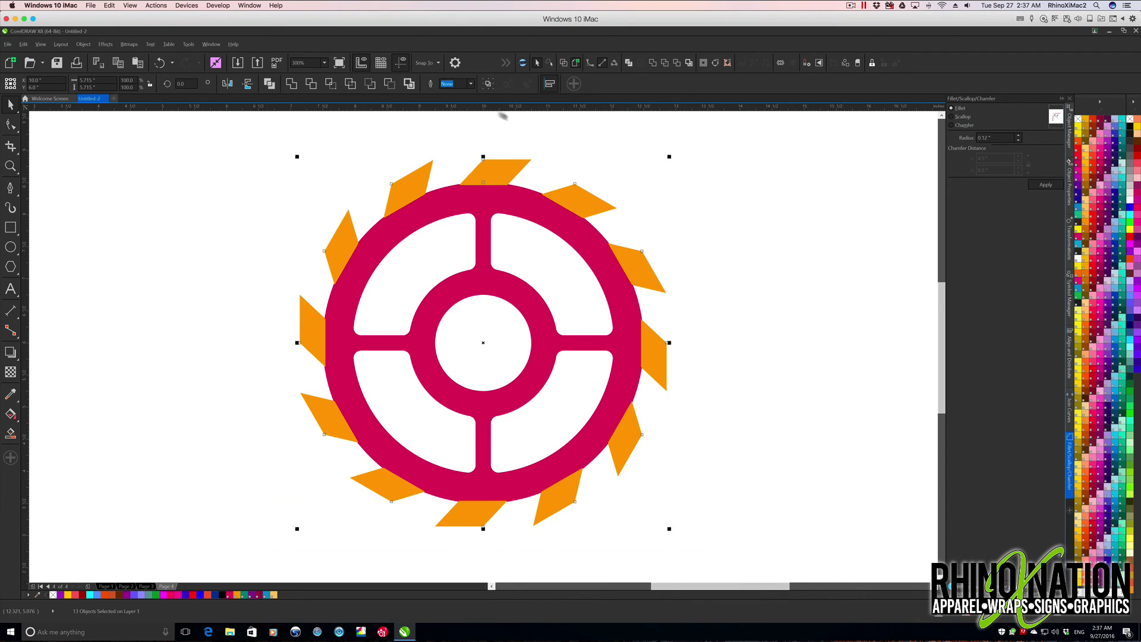
{"action": "left_click", "coordinate": [291, 84]}
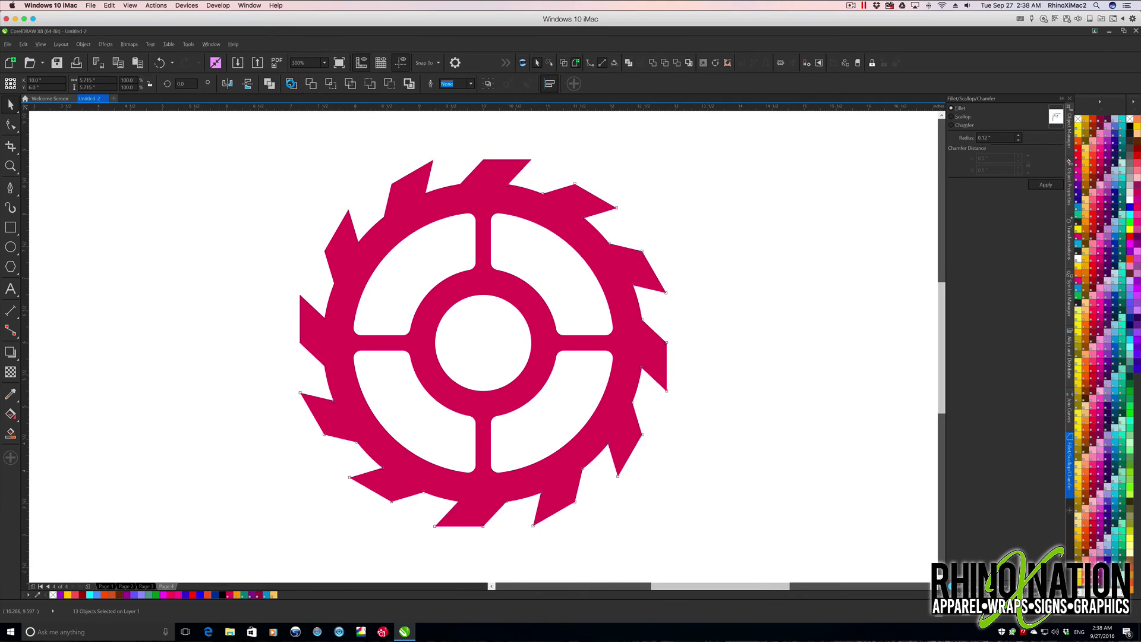
{"action": "left_click", "coordinate": [731, 247]}
{"action": "scroll", "coordinate": [483, 346], "scroll_direction": "down", "scroll_amount": 3}
{"action": "left_click_drag", "start_coordinate": [548, 351], "coordinate": [119, 233]}
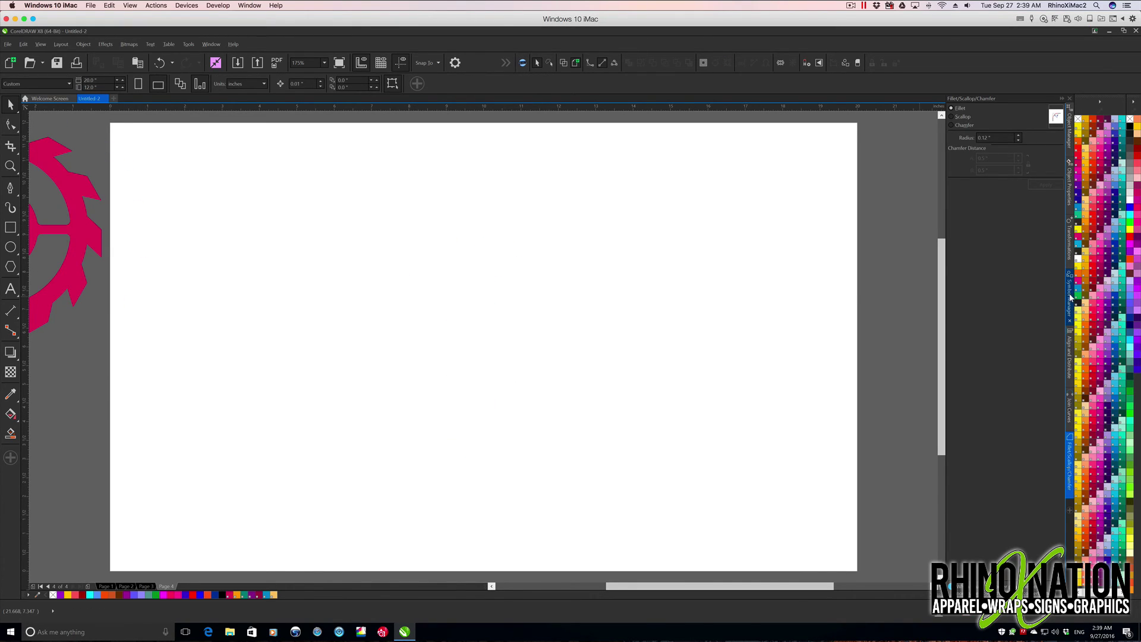
Place the 5" circle symbol from the Symbol Manager, center it on the page and revert it to objects
{"action": "left_click", "coordinate": [1070, 297]}
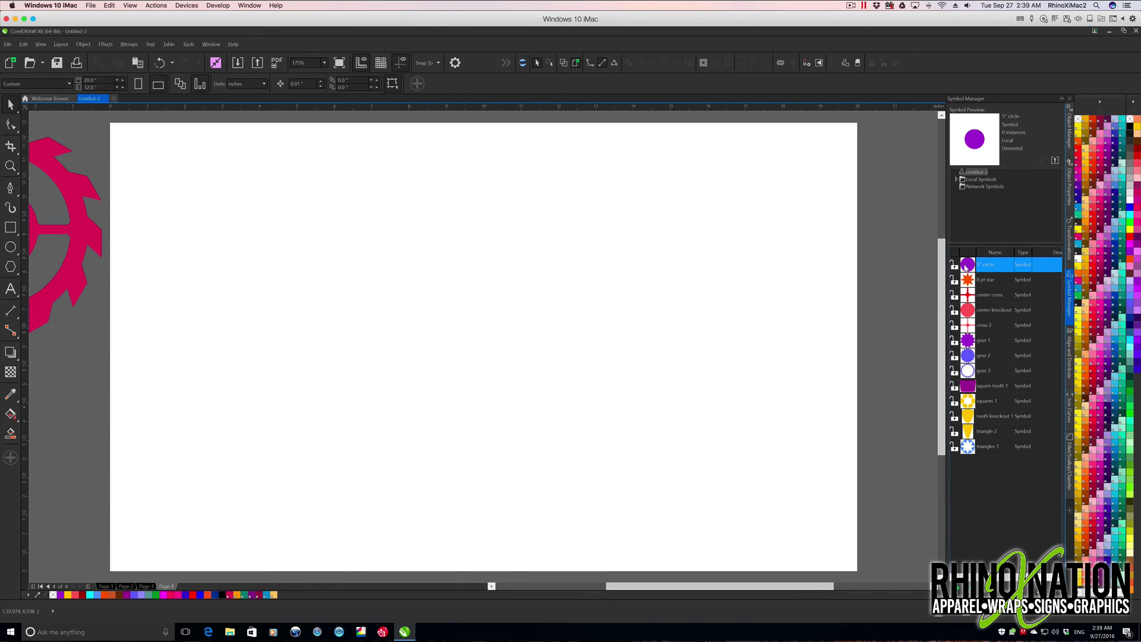
{"action": "left_click_drag", "start_coordinate": [970, 267], "coordinate": [508, 328]}
{"action": "key", "text": "p"}
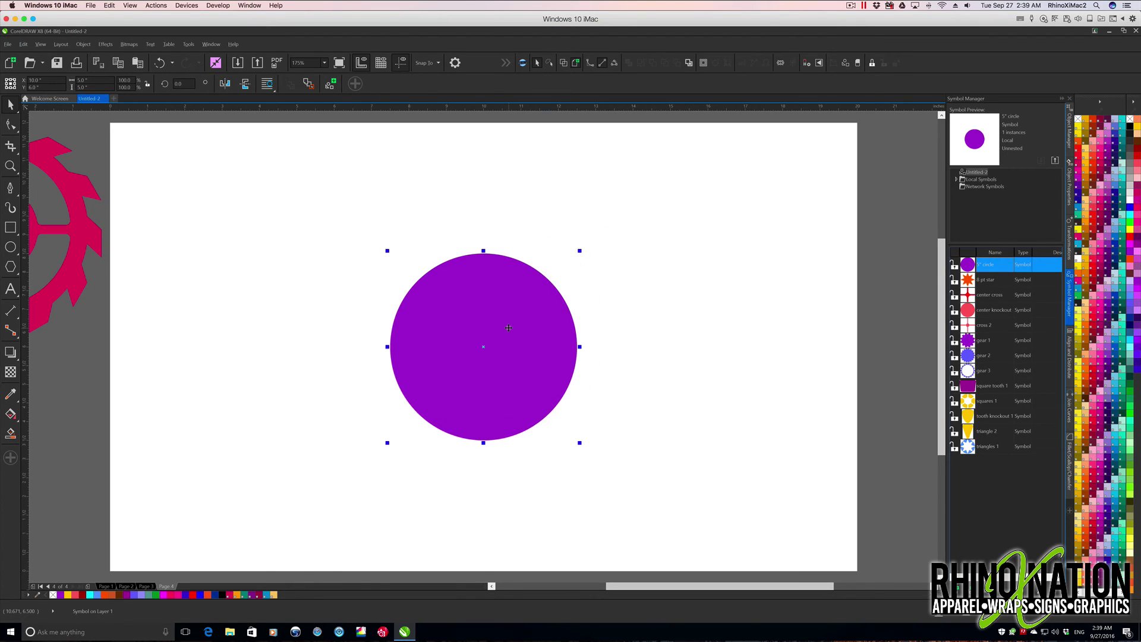
{"action": "right_click", "coordinate": [508, 327]}
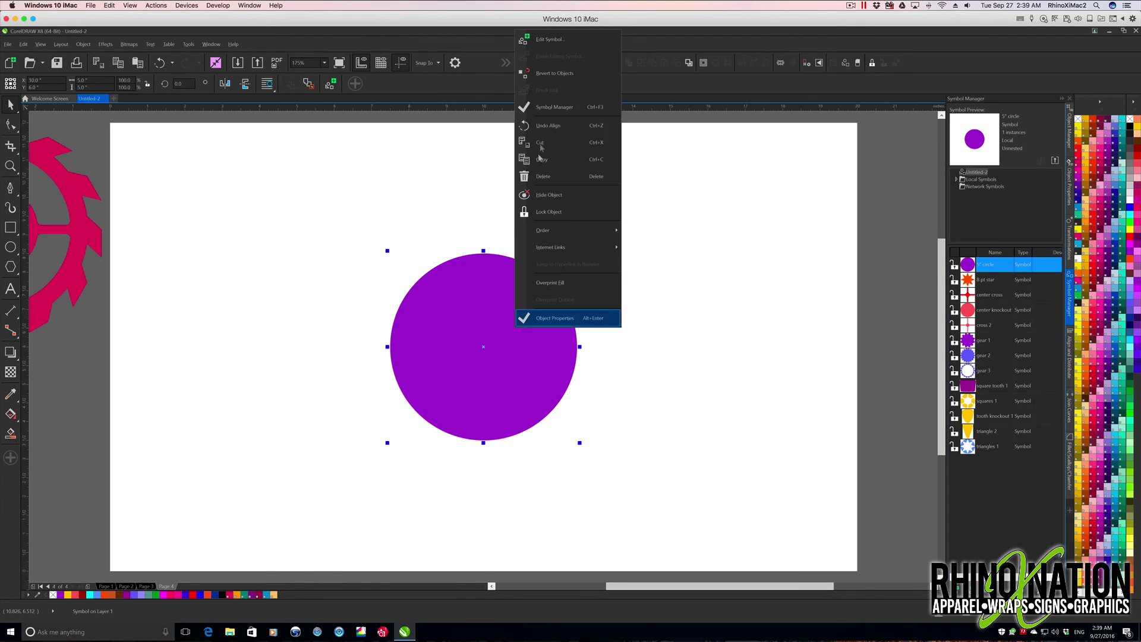
{"action": "left_click", "coordinate": [552, 71]}
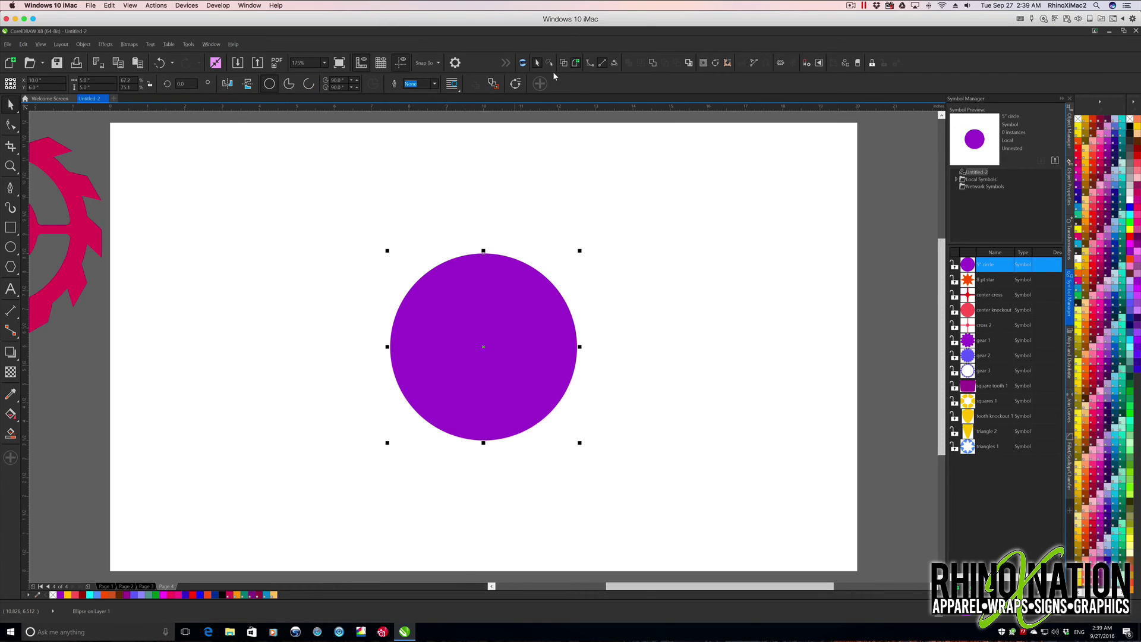
{"action": "left_click", "coordinate": [522, 248]}
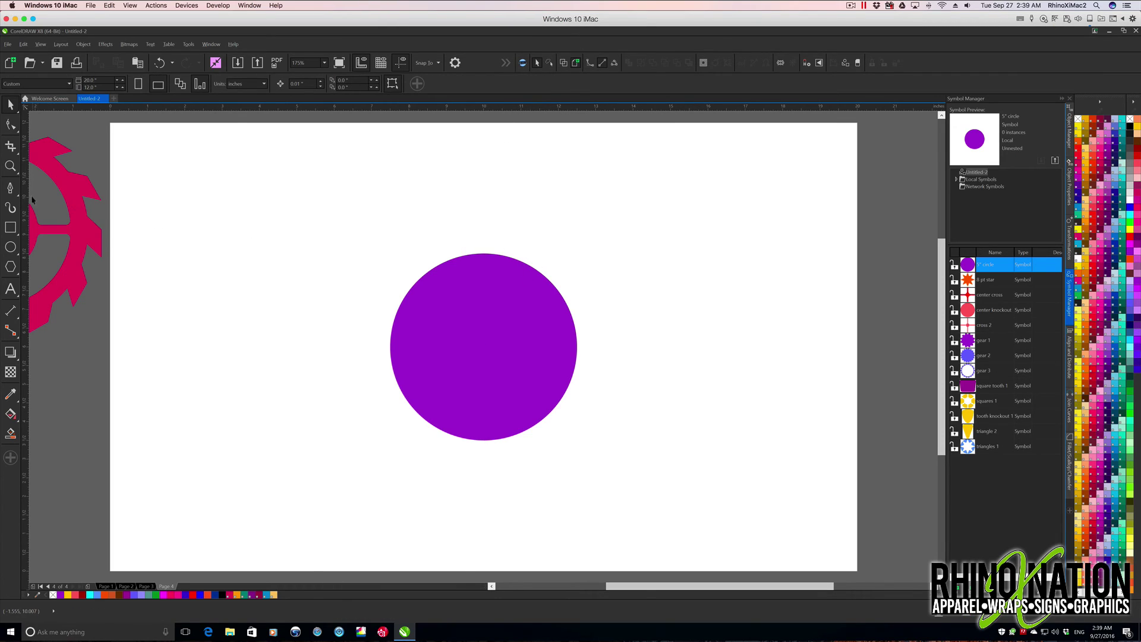
Draw a narrow three-sided polygon about 0.8 by 1.4 inches above the circle, fill it with amber and remove its outline
{"action": "left_click", "coordinate": [13, 269]}
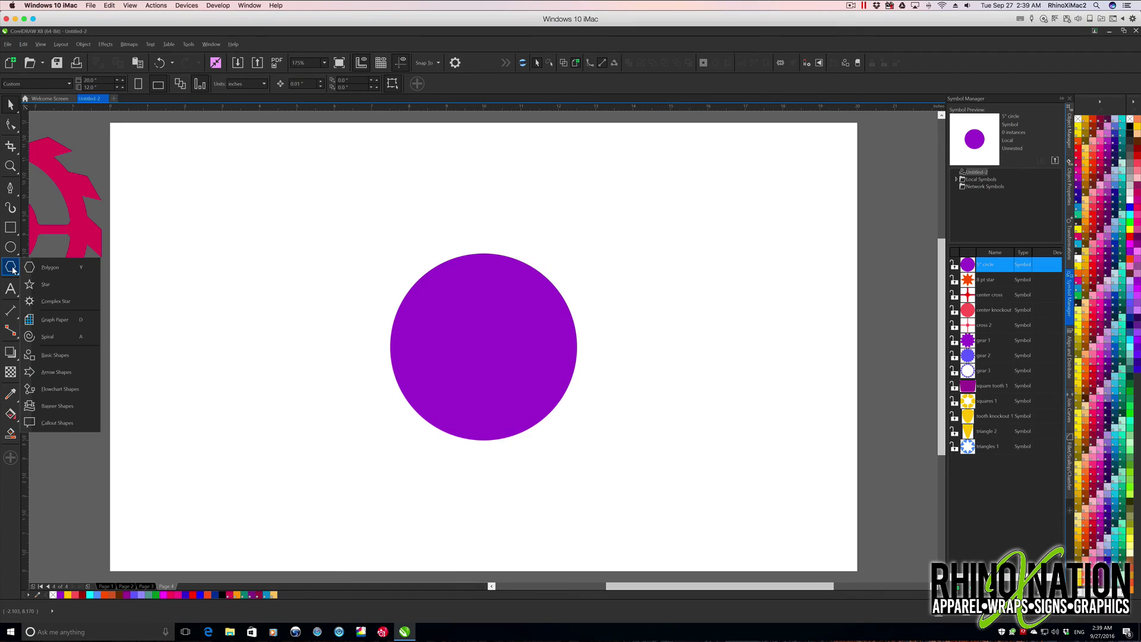
{"action": "left_click", "coordinate": [55, 270]}
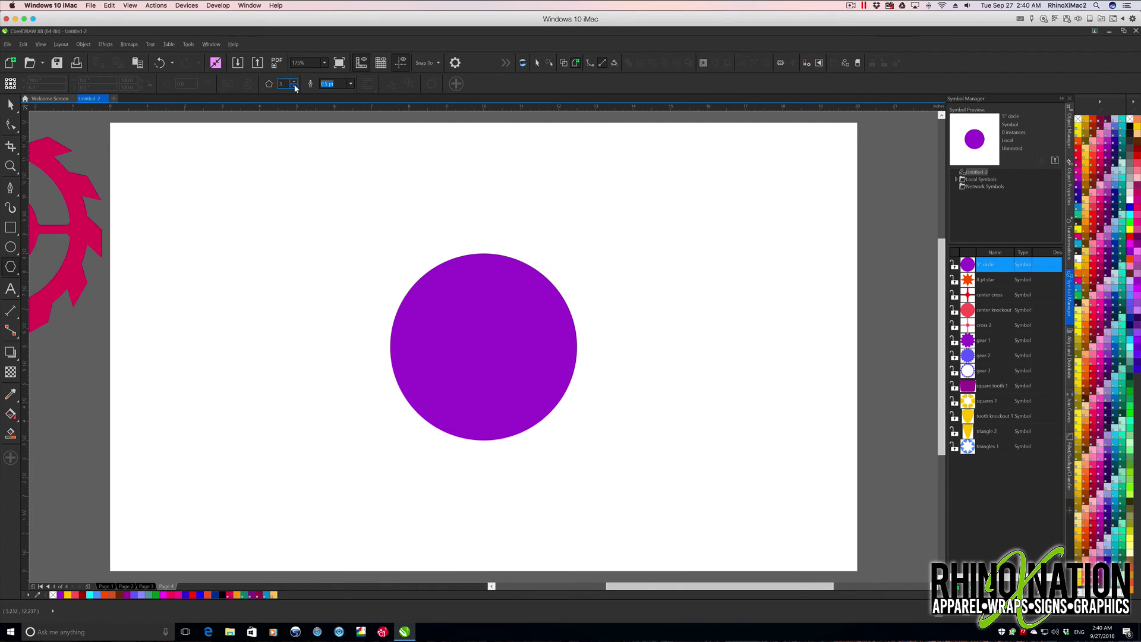
{"action": "mouse_move", "coordinate": [298, 198]}
{"action": "left_mouse_down"}
{"action": "mouse_move", "coordinate": [349, 265]}
{"action": "mouse_move", "coordinate": [331, 267]}
{"action": "left_mouse_up"}
{"action": "key", "text": "space"}
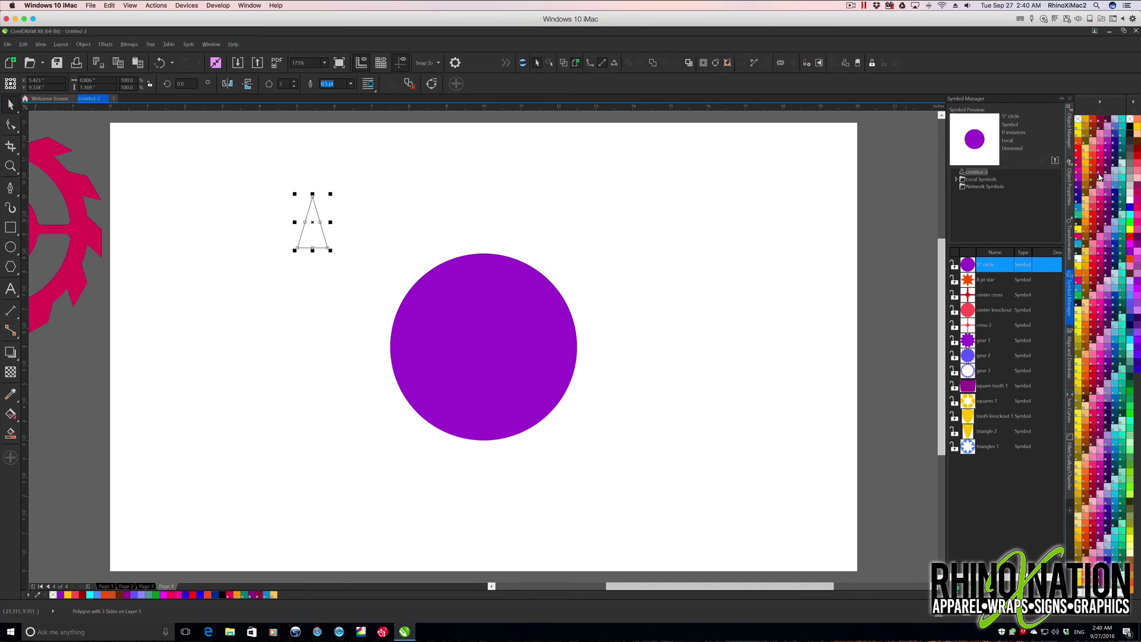
{"action": "left_click", "coordinate": [1098, 171]}
{"action": "right_click", "coordinate": [1078, 118]}
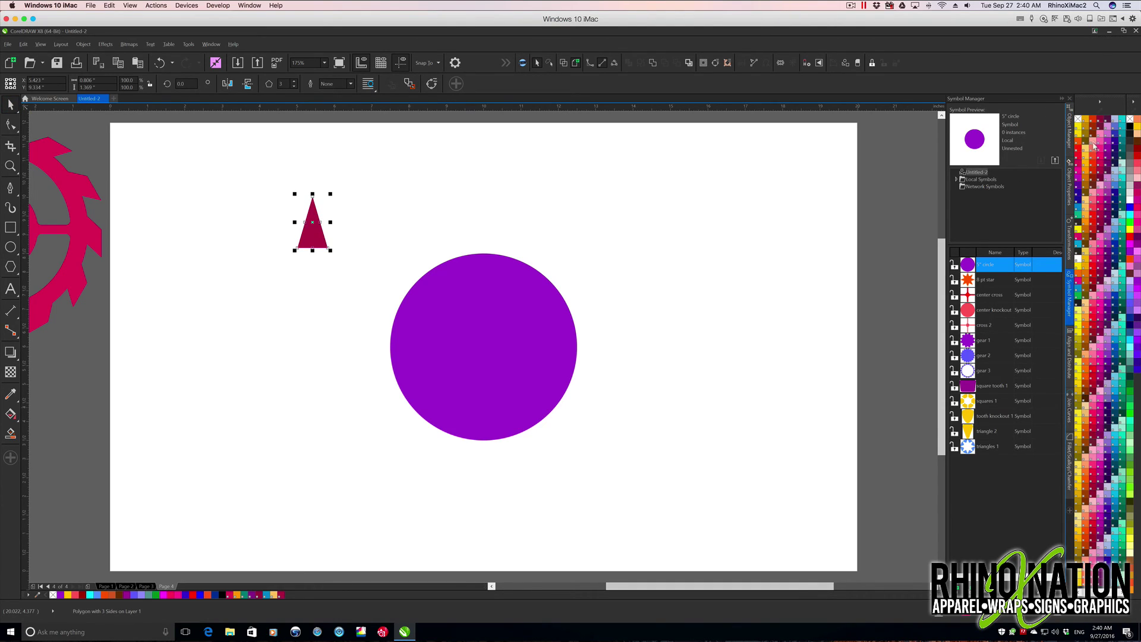
{"action": "left_click", "coordinate": [1086, 166]}
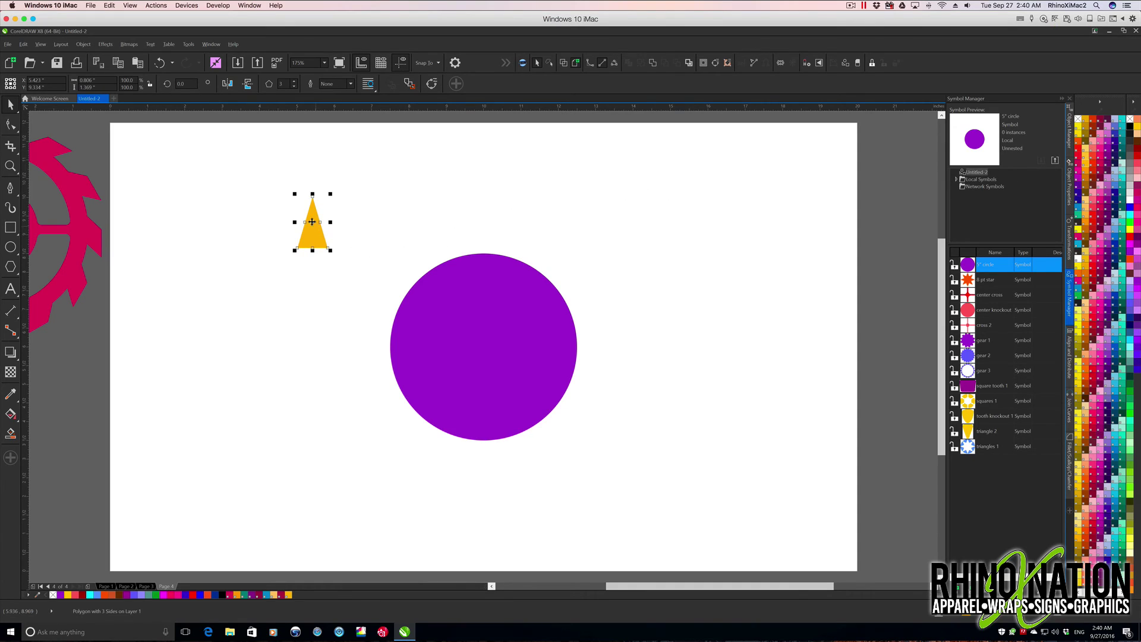
Resize the triangle to 0.5 inches wide by 1 inch high and place it centered on the circle's top edge
{"action": "left_click", "coordinate": [75, 79]}
{"action": "type", "text": "75"}
{"action": "key", "text": "Tab"}
{"action": "type", "text": "1"}
{"action": "key", "text": "Return"}
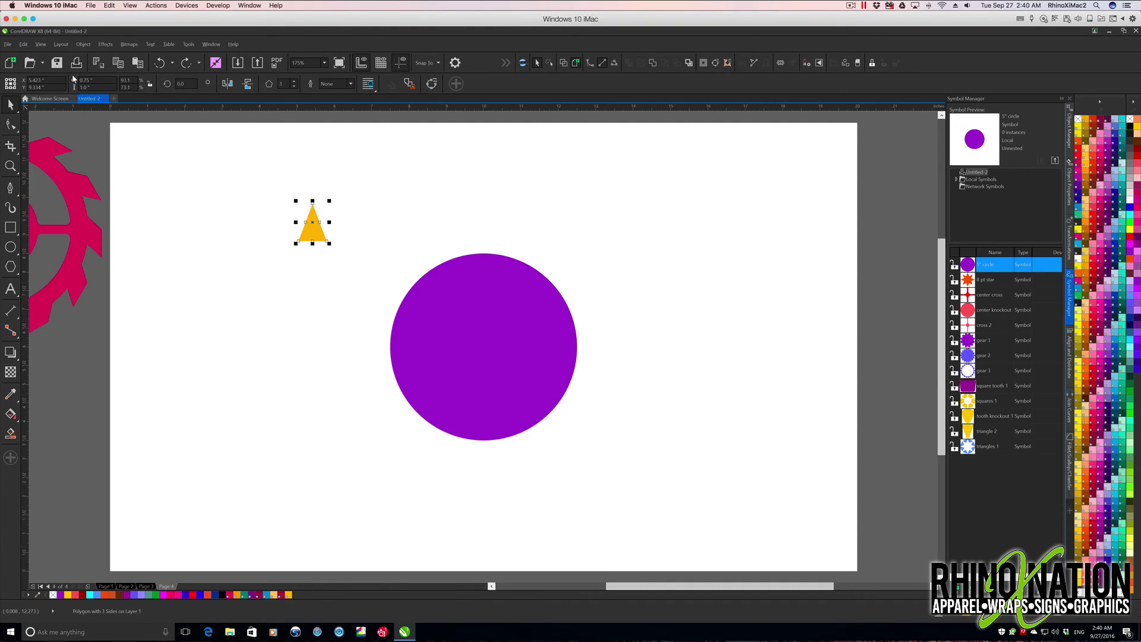
{"action": "left_click", "coordinate": [92, 79]}
{"action": "key", "text": "BackSpace"}
{"action": "type", "text": ".5"}
{"action": "key", "text": "Return"}
{"action": "left_click_drag", "start_coordinate": [315, 225], "coordinate": [487, 235]}
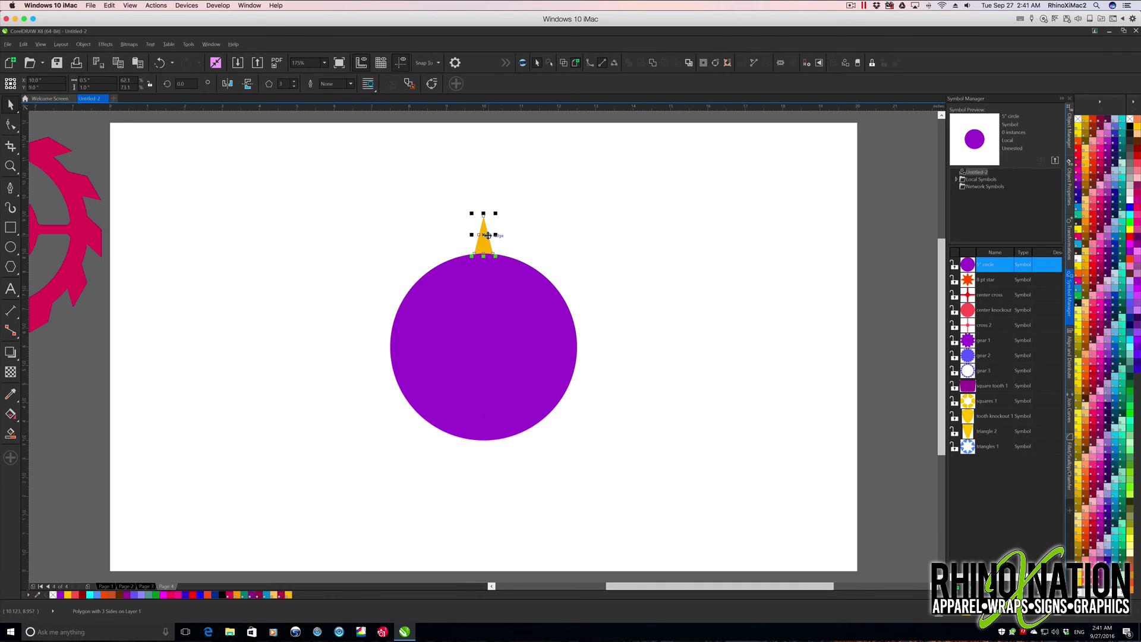
Skew the triangle's tip to the right and move its center of rotation to the purple circle's center
{"action": "left_click", "coordinate": [581, 234]}
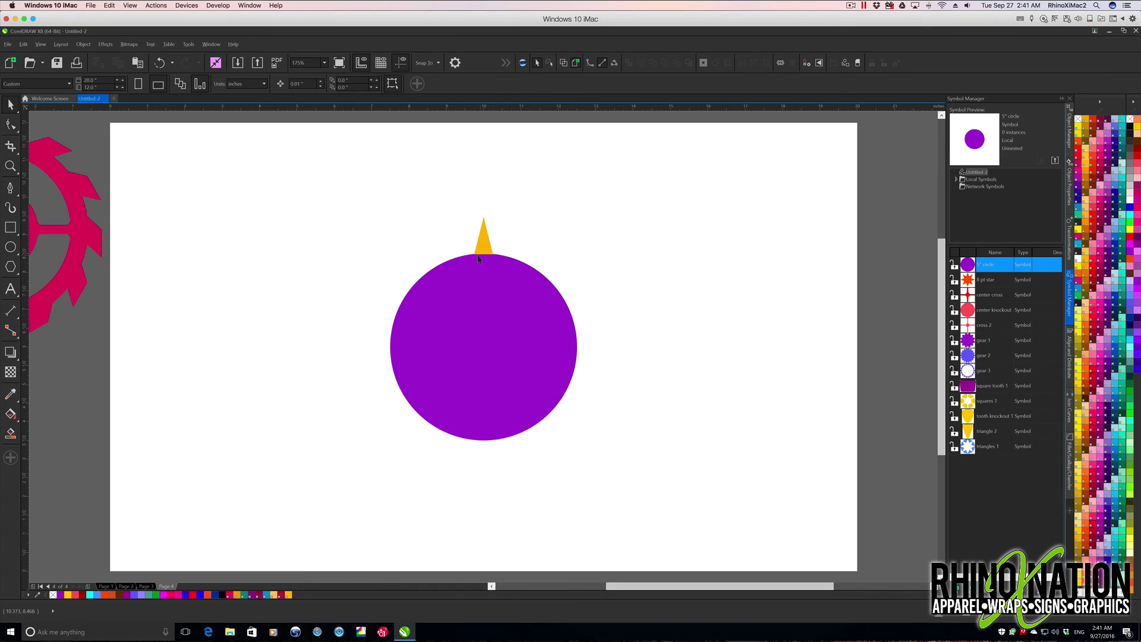
{"action": "left_click", "coordinate": [482, 237]}
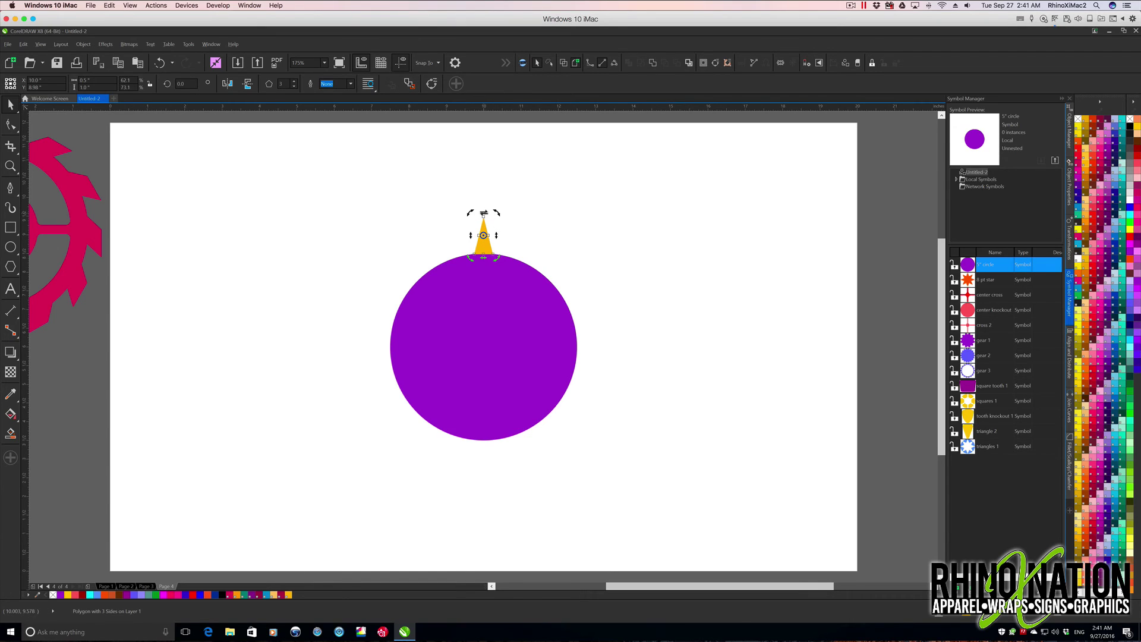
{"action": "mouse_move", "coordinate": [483, 213]}
{"action": "left_mouse_down"}
{"action": "mouse_move", "coordinate": [507, 217]}
{"action": "mouse_move", "coordinate": [459, 218]}
{"action": "mouse_move", "coordinate": [506, 219]}
{"action": "mouse_move", "coordinate": [485, 349]}
{"action": "left_mouse_up"}
Rotate single copies of the slanted tooth by 15° about the circle's center until teeth ring the whole circle
{"action": "key", "text": "alt+F8"}
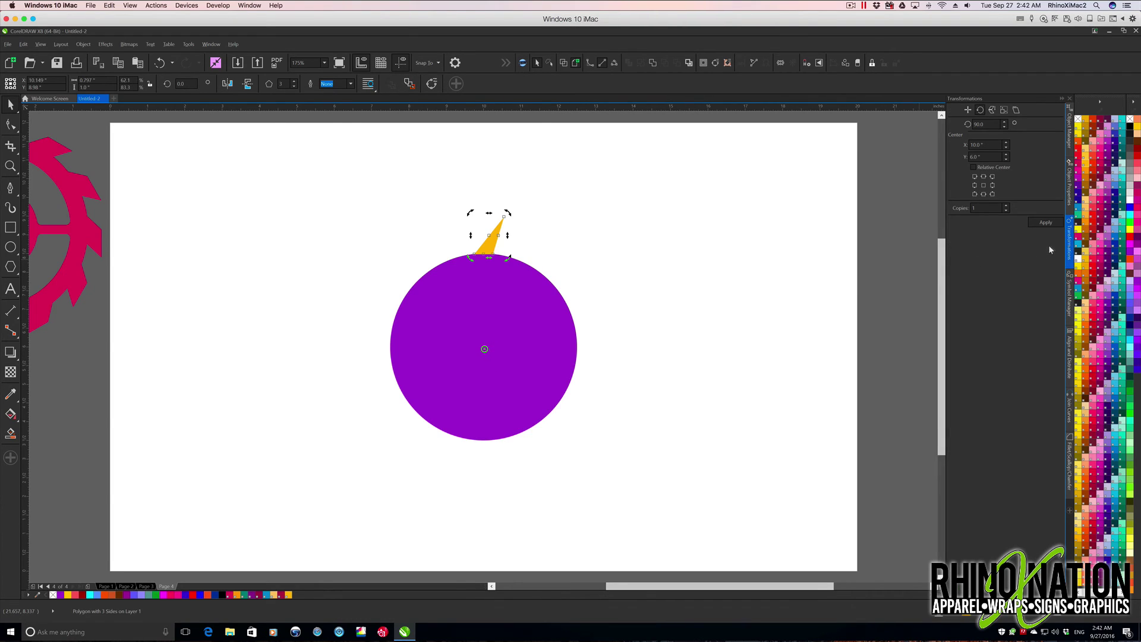
{"action": "left_click", "coordinate": [993, 124]}
{"action": "type", "text": "3"}
{"action": "key", "text": "Tab"}
{"action": "left_click", "coordinate": [1039, 224]}
{"action": "left_click", "coordinate": [1040, 224]}
{"action": "left_click", "coordinate": [1039, 224]}
{"action": "left_click", "coordinate": [1039, 223]}
{"action": "left_click", "coordinate": [1039, 222]}
{"action": "left_click", "coordinate": [1039, 222]}
{"action": "left_click", "coordinate": [1039, 223]}
{"action": "left_click", "coordinate": [1039, 223]}
{"action": "left_click", "coordinate": [1040, 223]}
{"action": "left_click", "coordinate": [1040, 223]}
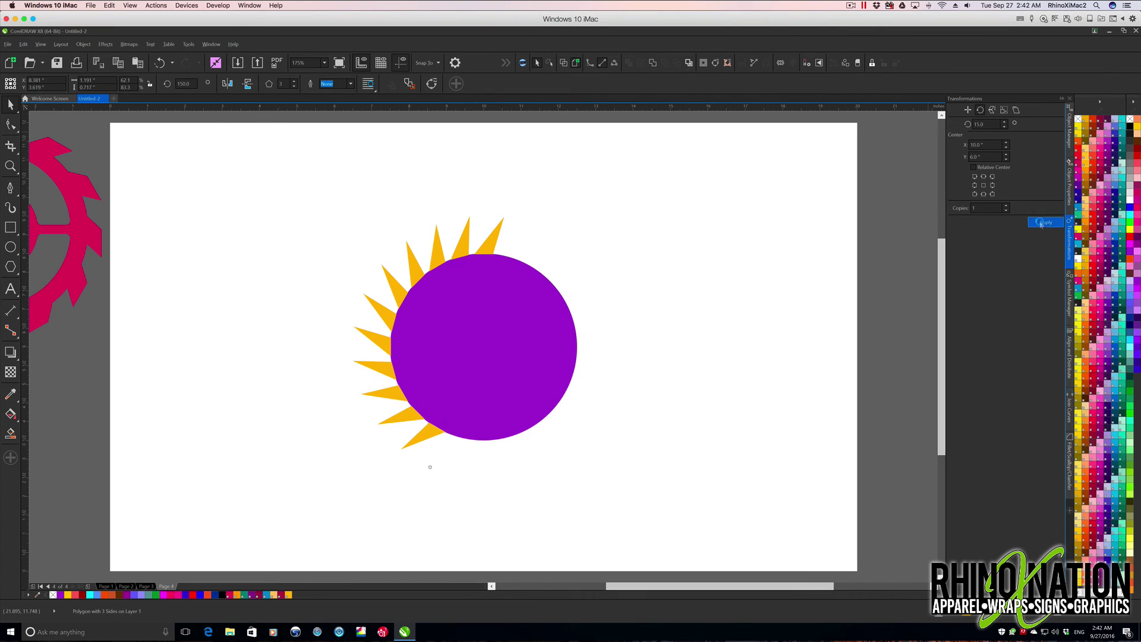
{"action": "left_click", "coordinate": [1039, 224]}
{"action": "left_click", "coordinate": [1040, 223]}
{"action": "left_click", "coordinate": [1039, 223]}
{"action": "left_click", "coordinate": [1040, 223]}
{"action": "left_click", "coordinate": [1040, 224]}
{"action": "left_click", "coordinate": [1040, 223]}
{"action": "left_click", "coordinate": [1040, 224]}
{"action": "left_click", "coordinate": [1040, 223]}
{"action": "left_click", "coordinate": [1039, 223]}
{"action": "left_click", "coordinate": [1040, 223]}
{"action": "left_click", "coordinate": [1040, 224]}
{"action": "left_click", "coordinate": [1040, 223]}
{"action": "left_click", "coordinate": [825, 260]}
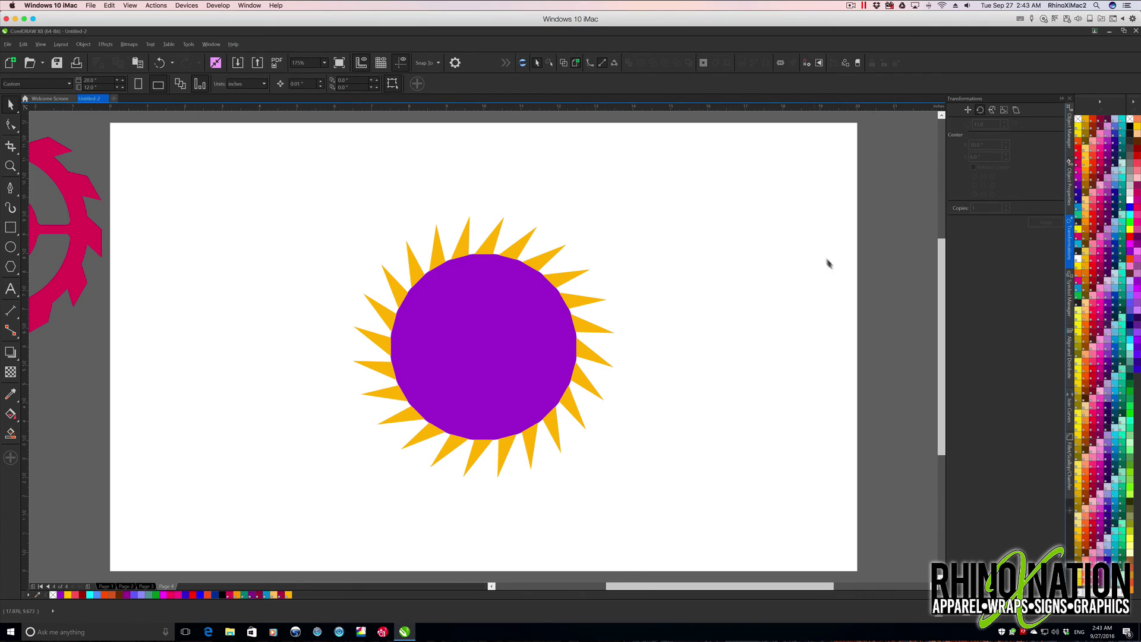
Place another 5" circle symbol, revert it to objects, fill it with dark blue and center it on the page
{"action": "left_click", "coordinate": [1067, 303]}
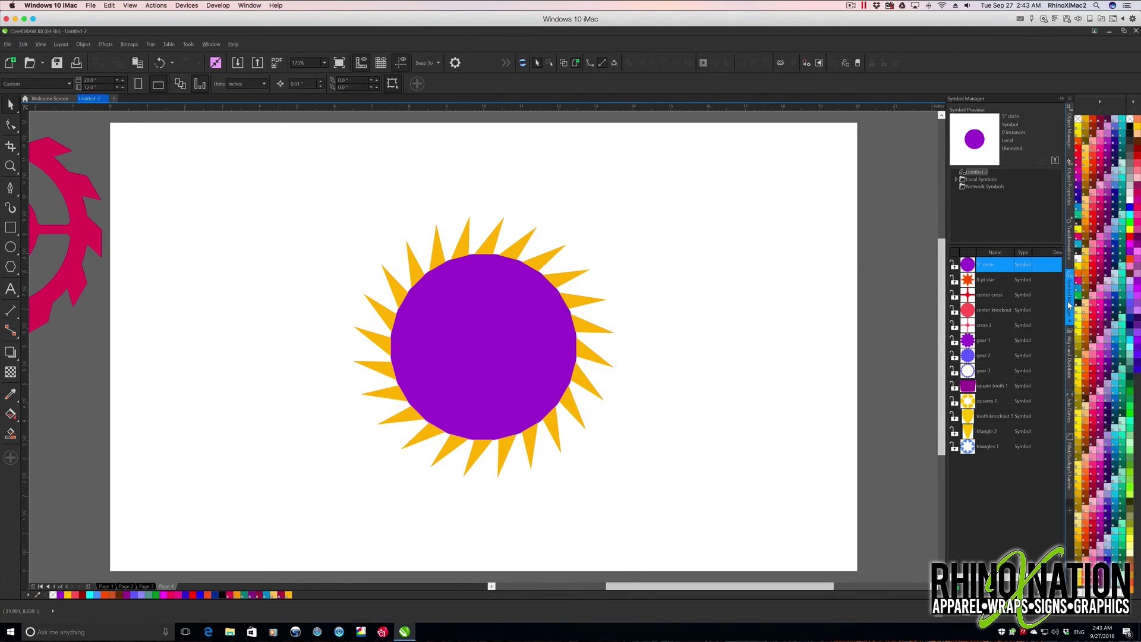
{"action": "left_click_drag", "start_coordinate": [967, 265], "coordinate": [760, 286]}
{"action": "right_click", "coordinate": [822, 252]}
{"action": "left_click", "coordinate": [871, 294]}
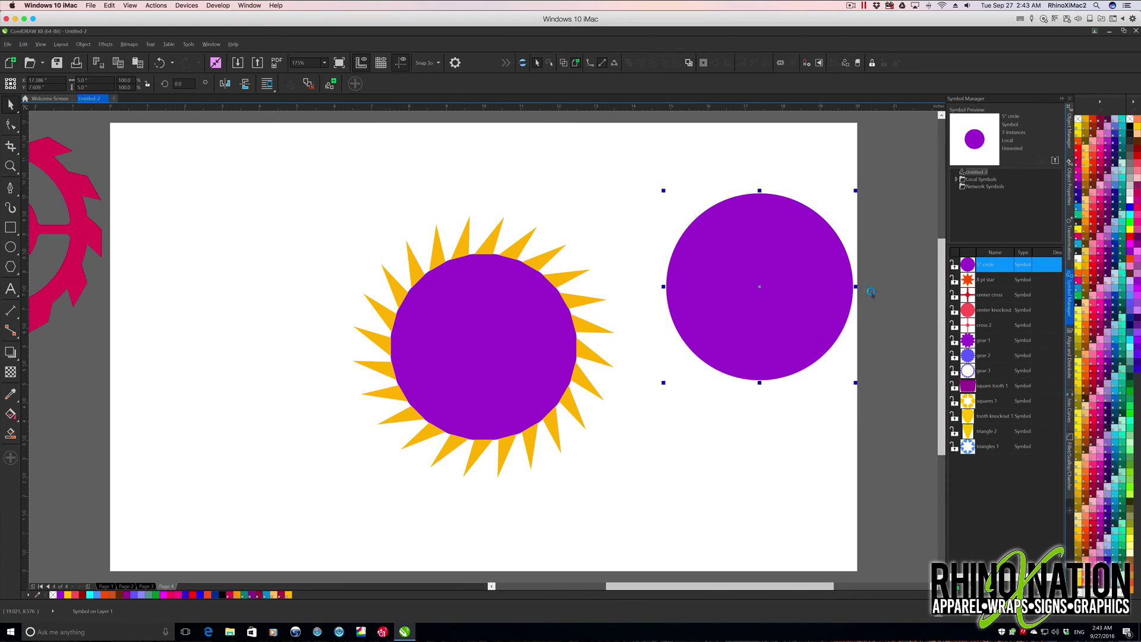
{"action": "left_click", "coordinate": [1111, 202]}
{"action": "key", "text": "p"}
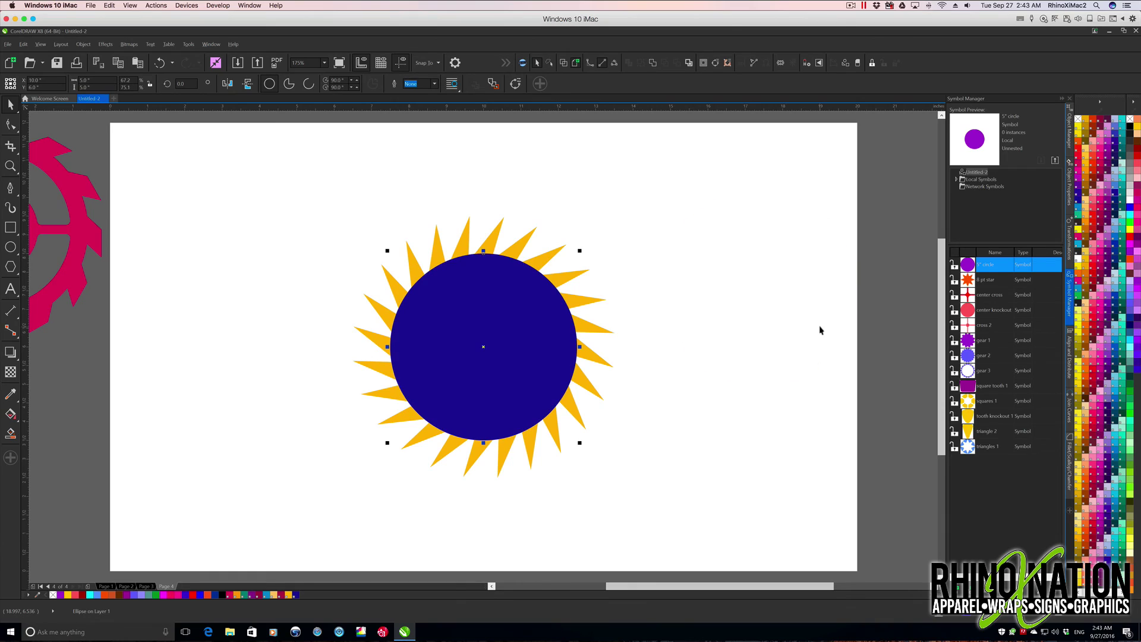
Shrink the dark blue circle to about 3.8 inches around its center and replace its fill with a 10 pt dark red outline
{"action": "left_click_drag", "start_coordinate": [579, 443], "coordinate": [544, 410]}
{"action": "left_click_drag", "start_coordinate": [544, 410], "coordinate": [558, 422]}
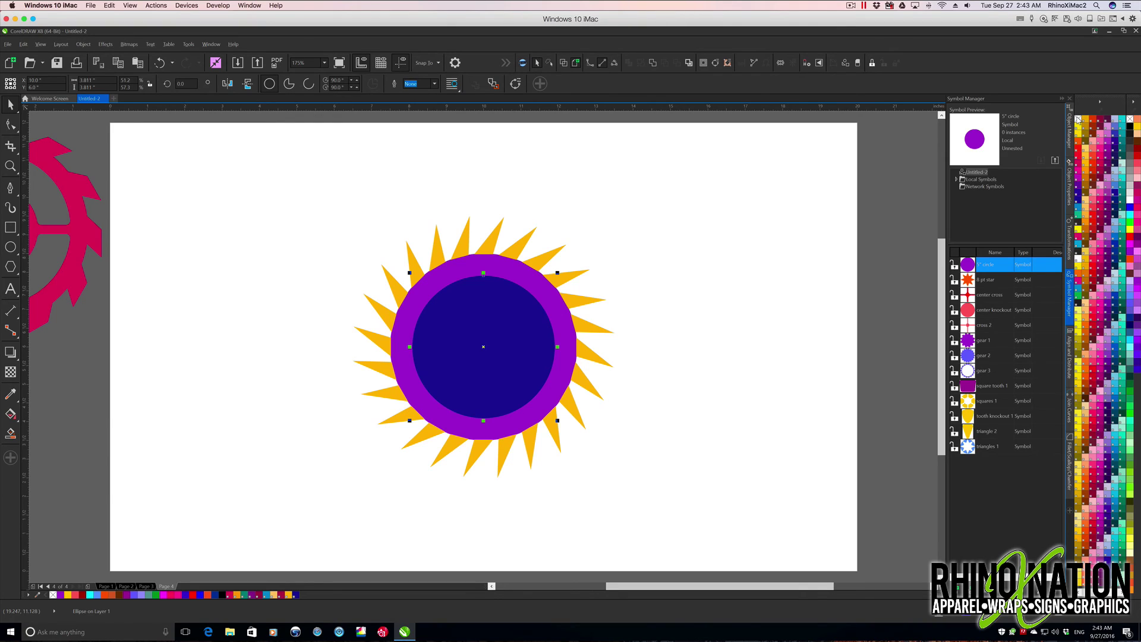
{"action": "left_click", "coordinate": [1077, 119]}
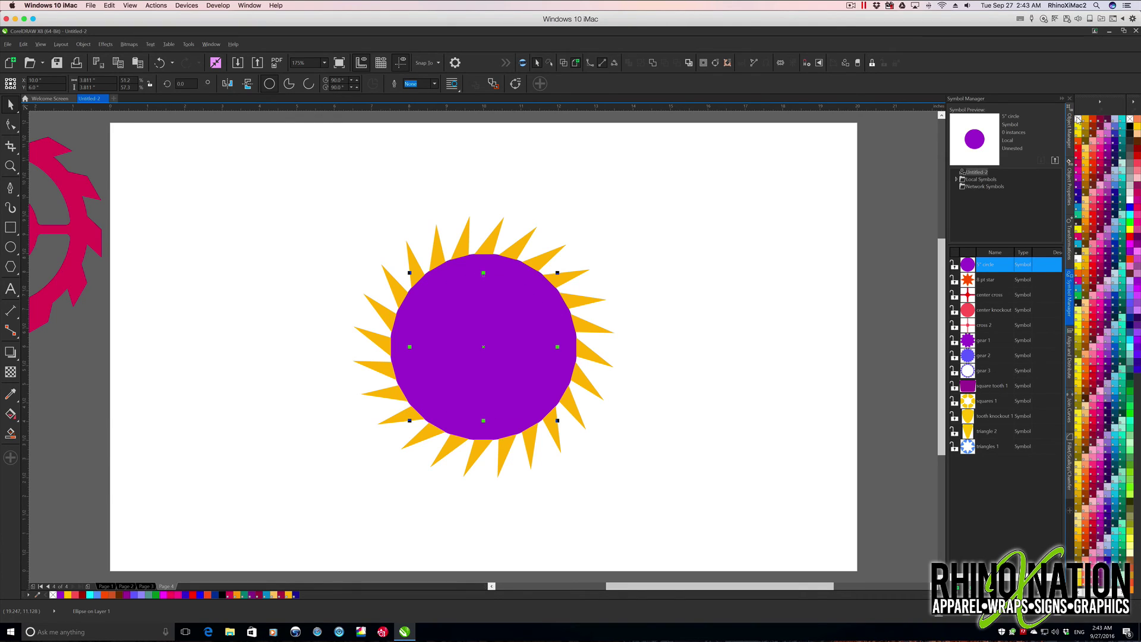
{"action": "right_click", "coordinate": [1100, 120]}
{"action": "left_click", "coordinate": [434, 84]}
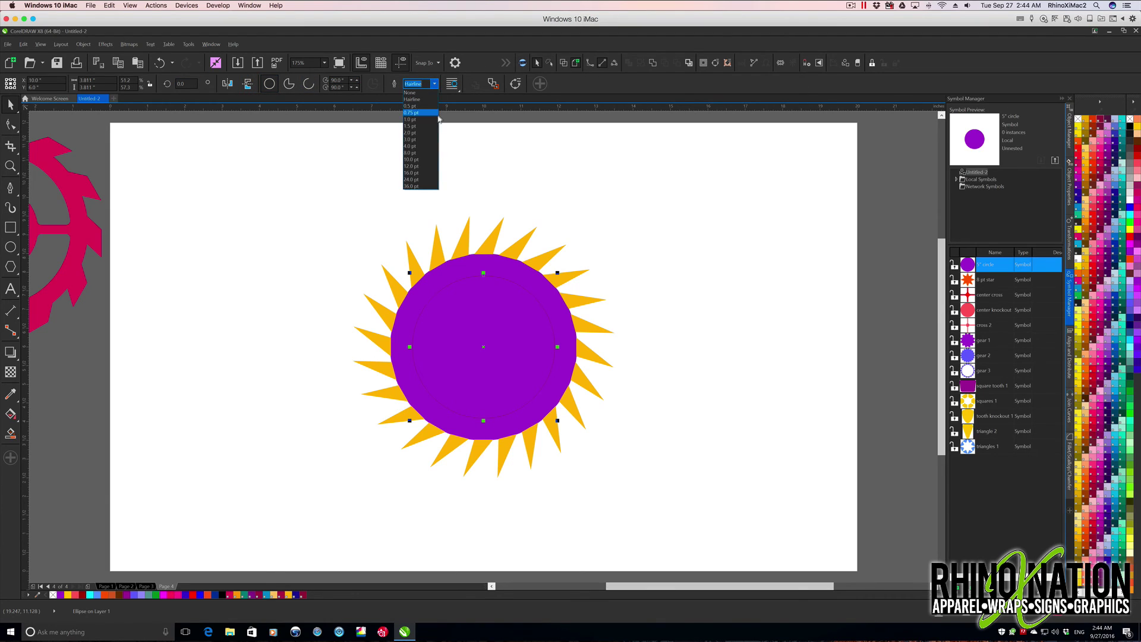
{"action": "left_click", "coordinate": [426, 159]}
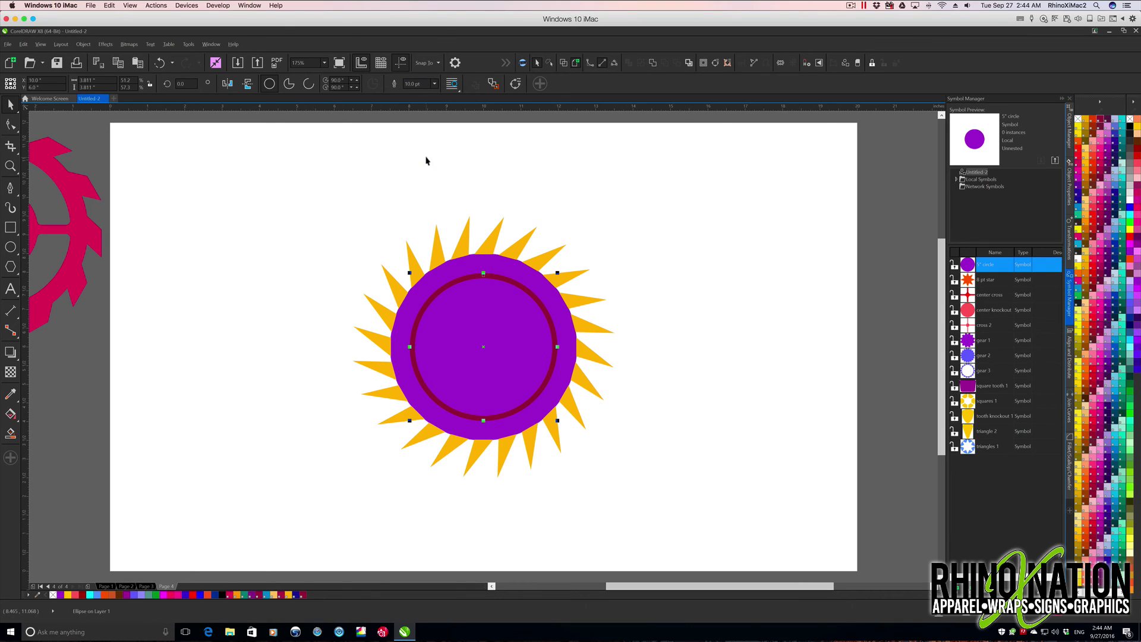
Convert the dark red circle's outline to an object
{"action": "left_click", "coordinate": [501, 283]}
{"action": "left_click", "coordinate": [84, 44]}
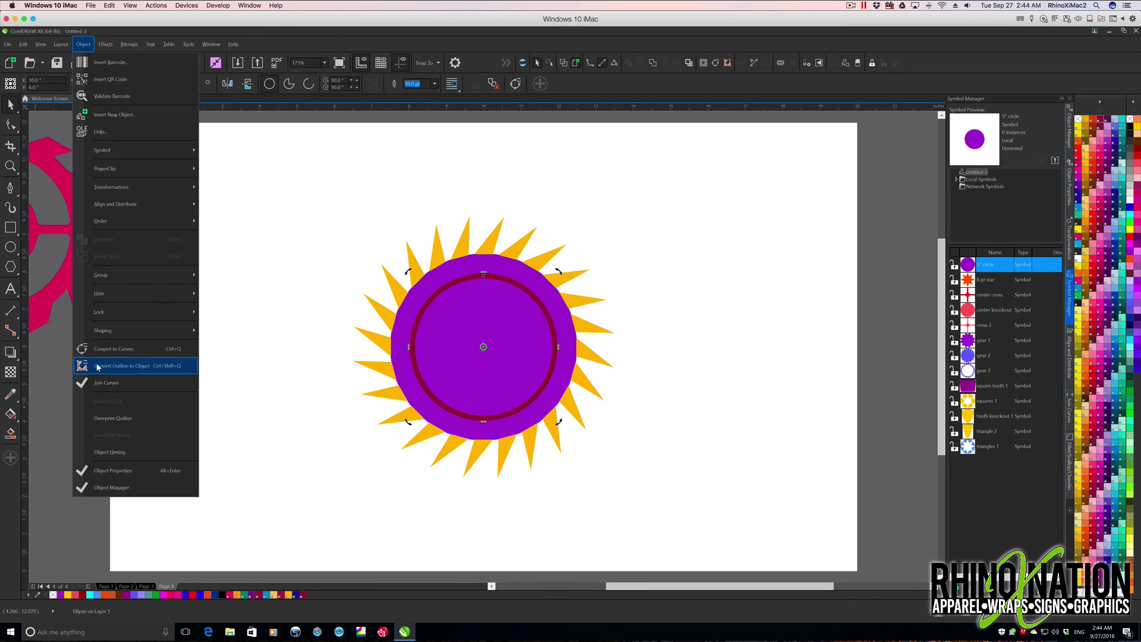
{"action": "left_click", "coordinate": [140, 367]}
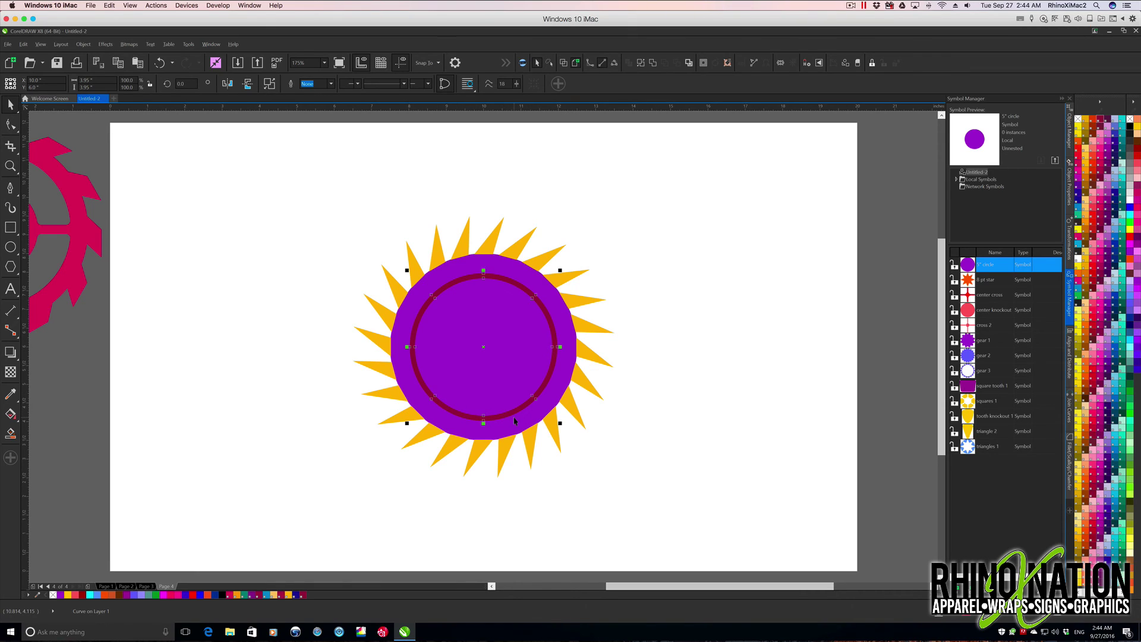
{"action": "key", "text": "Escape"}
Place the center knockout symbol beside the toothed wheel and revert it to objects
{"action": "left_click_drag", "start_coordinate": [974, 313], "coordinate": [702, 361]}
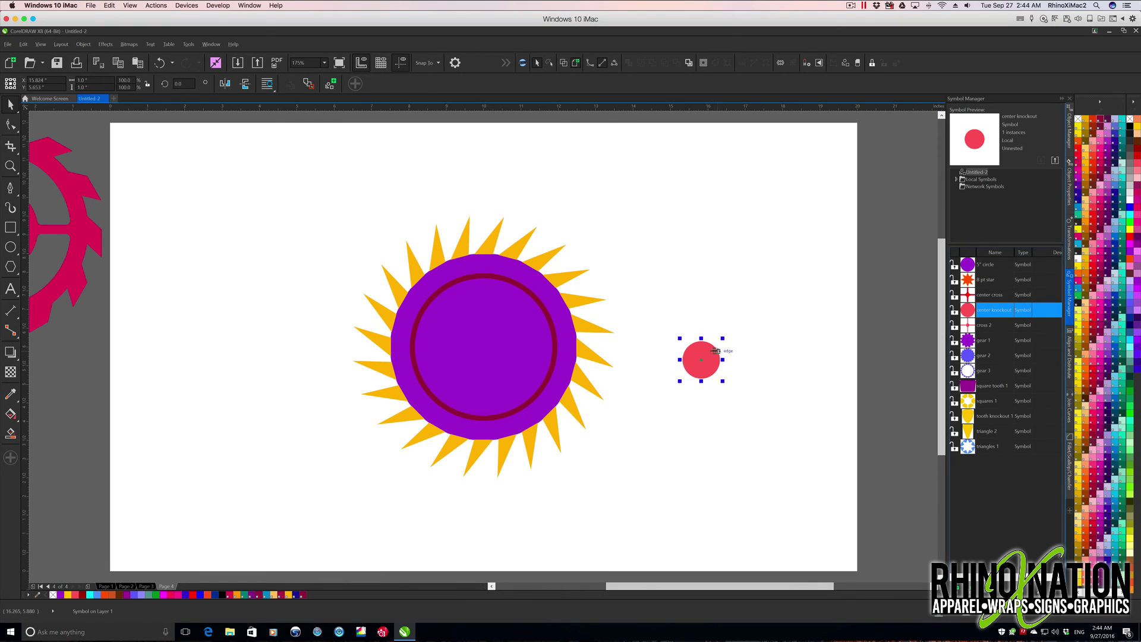
{"action": "right_click", "coordinate": [717, 351]}
{"action": "left_click", "coordinate": [746, 95]}
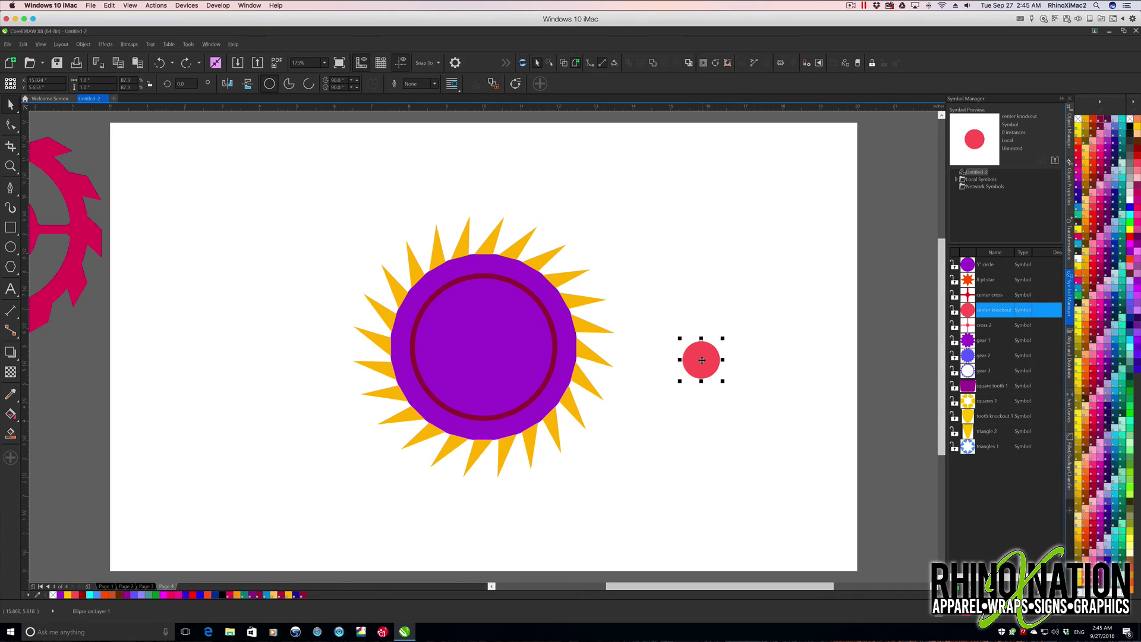
Duplicate the red knockout circle twice, placing the copies above it so the three circles form a triangle
{"action": "left_click_drag", "start_coordinate": [701, 359], "coordinate": [676, 306]}
{"action": "left_click_drag", "start_coordinate": [676, 306], "coordinate": [675, 306]}
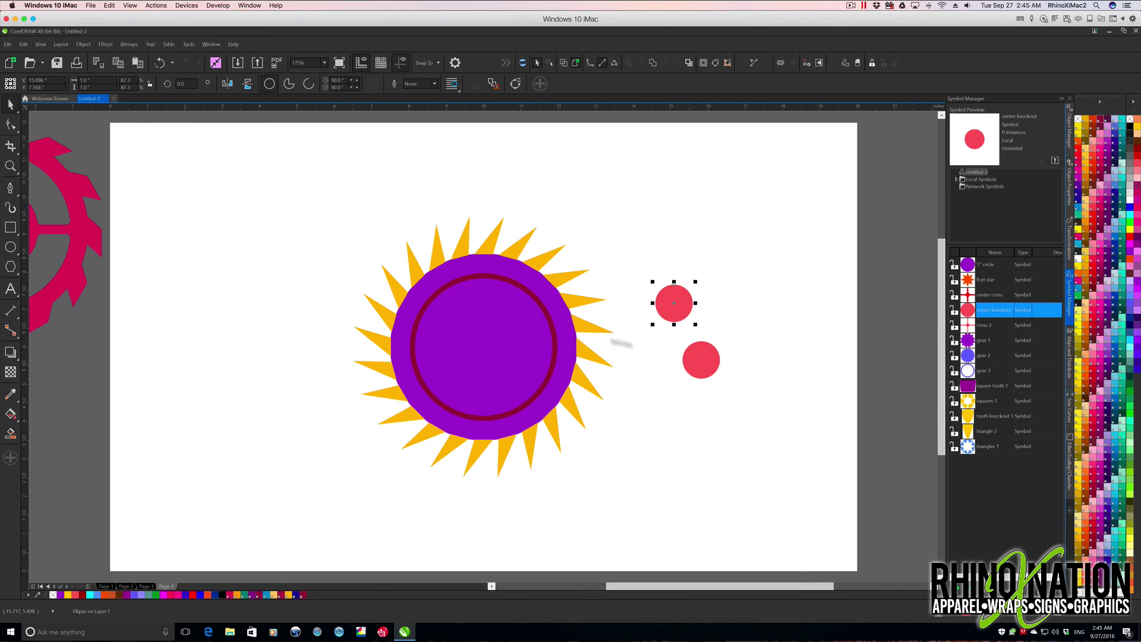
{"action": "left_click_drag", "start_coordinate": [703, 365], "coordinate": [734, 306]}
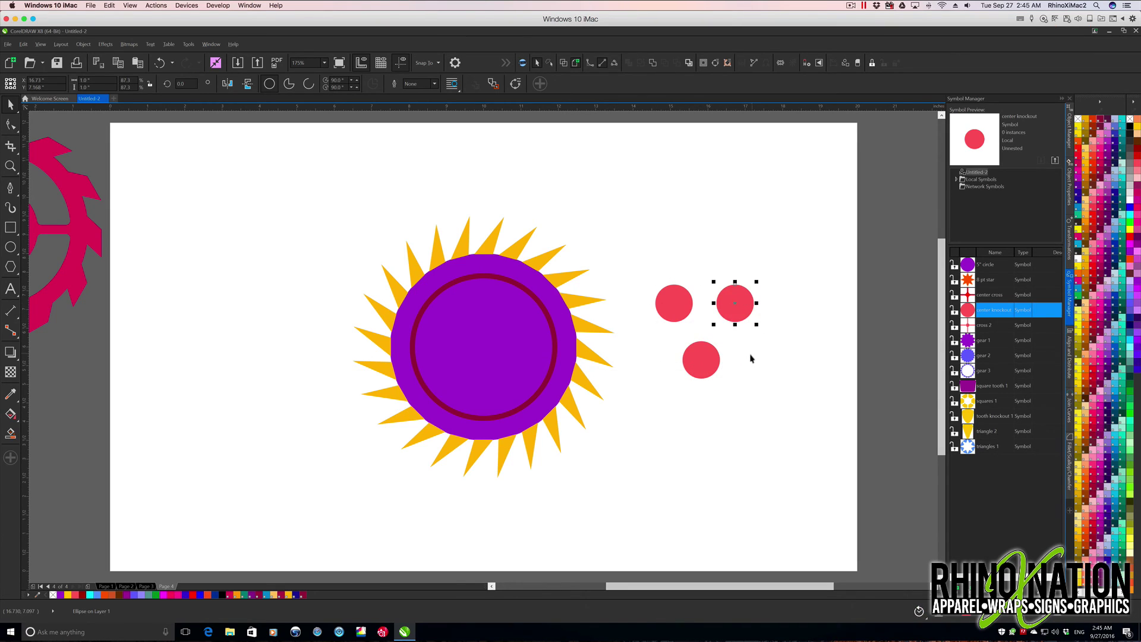
Undo the last red circle duplicate and resize the remaining upper copy to 0.5 inch
{"action": "key", "text": "ctrl+z"}
{"action": "left_click", "coordinate": [684, 313]}
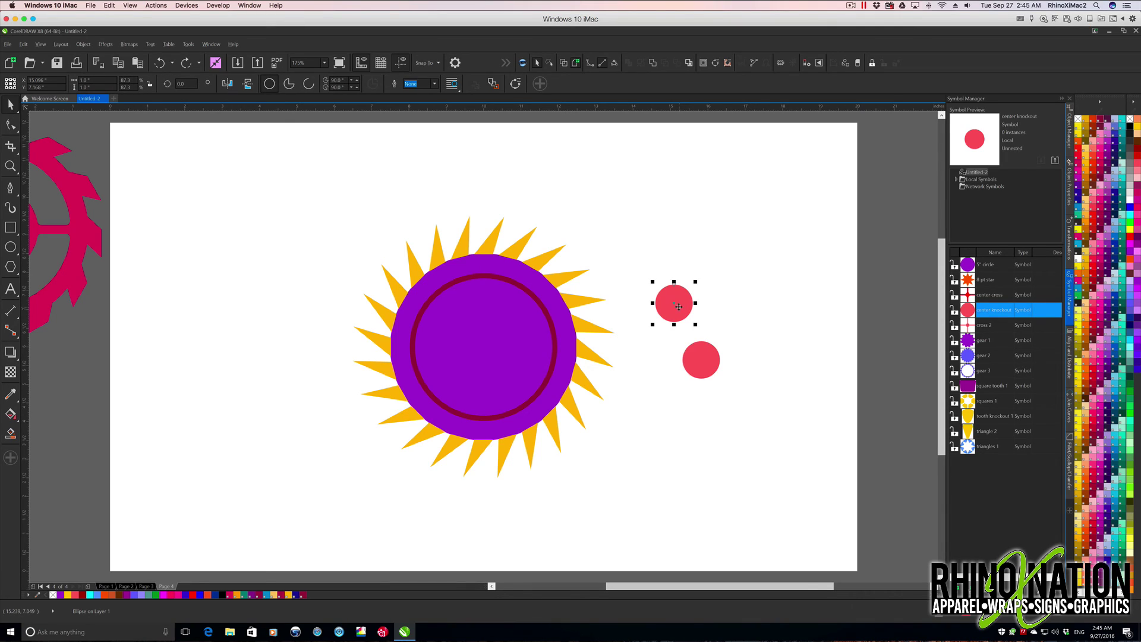
{"action": "left_click_drag", "start_coordinate": [100, 80], "coordinate": [72, 80]}
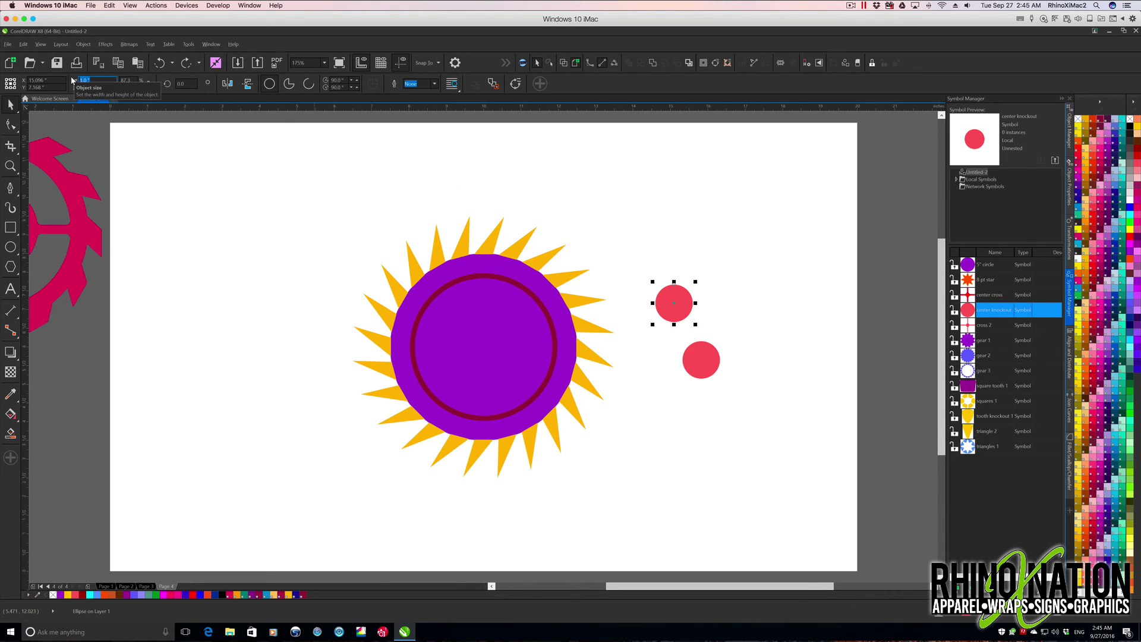
{"action": "type", "text": ".5"}
{"action": "key", "text": "Return"}
Center the larger red circle on the page and place the 0.5 inch circle directly above it, inside the dark red ring
{"action": "left_click_drag", "start_coordinate": [673, 300], "coordinate": [485, 300]}
{"action": "left_click", "coordinate": [651, 360]}
{"action": "left_click", "coordinate": [698, 359]}
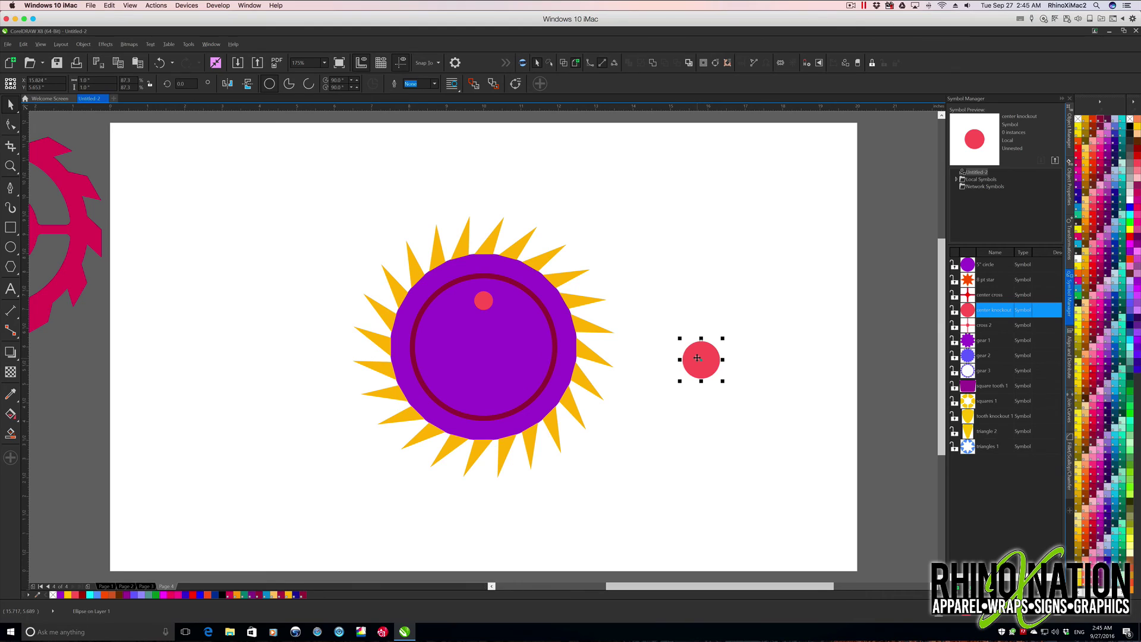
{"action": "key", "text": "p"}
{"action": "left_click", "coordinate": [483, 296]}
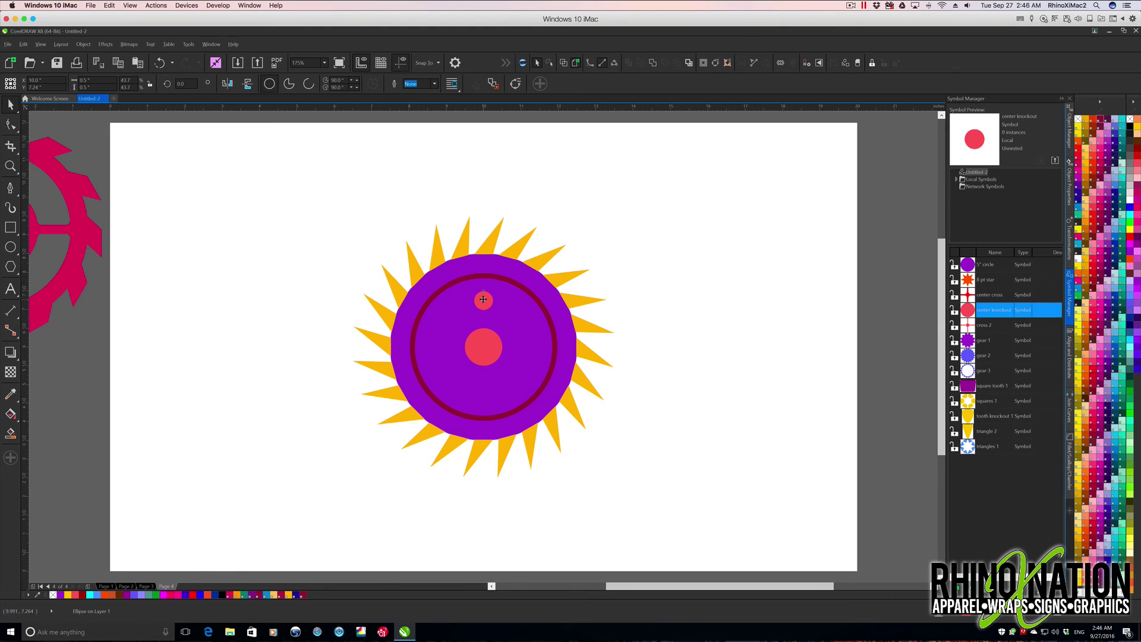
{"action": "mouse_move", "coordinate": [484, 304]}
{"action": "left_mouse_down"}
{"action": "mouse_move", "coordinate": [543, 323]}
{"action": "mouse_move", "coordinate": [487, 308]}
{"action": "left_mouse_up"}
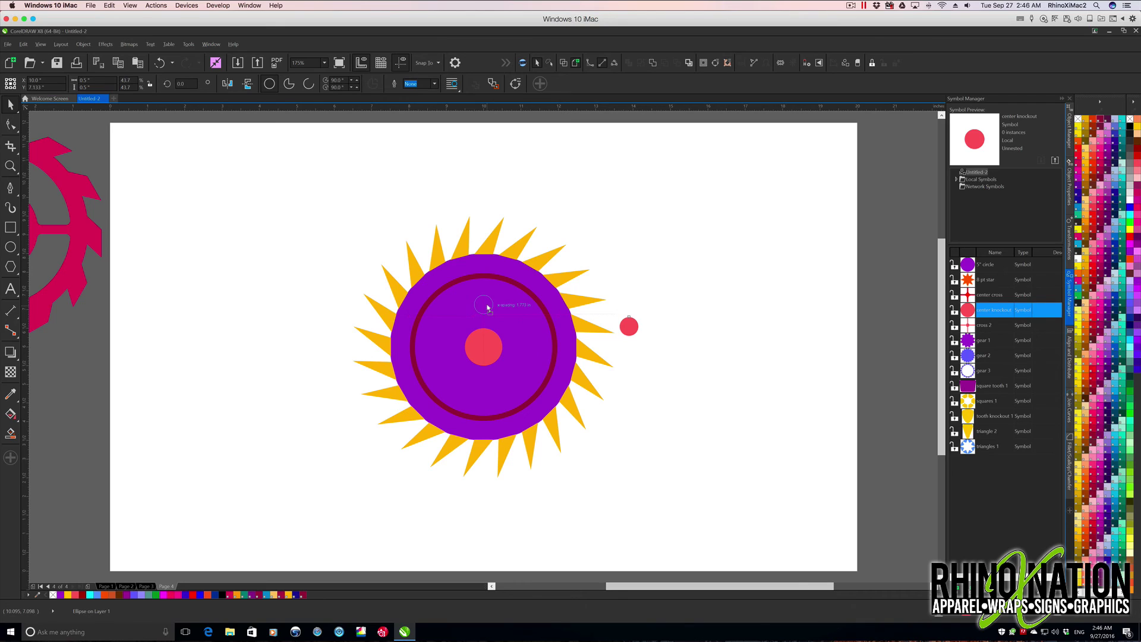
{"action": "left_click_drag", "start_coordinate": [487, 308], "coordinate": [484, 306]}
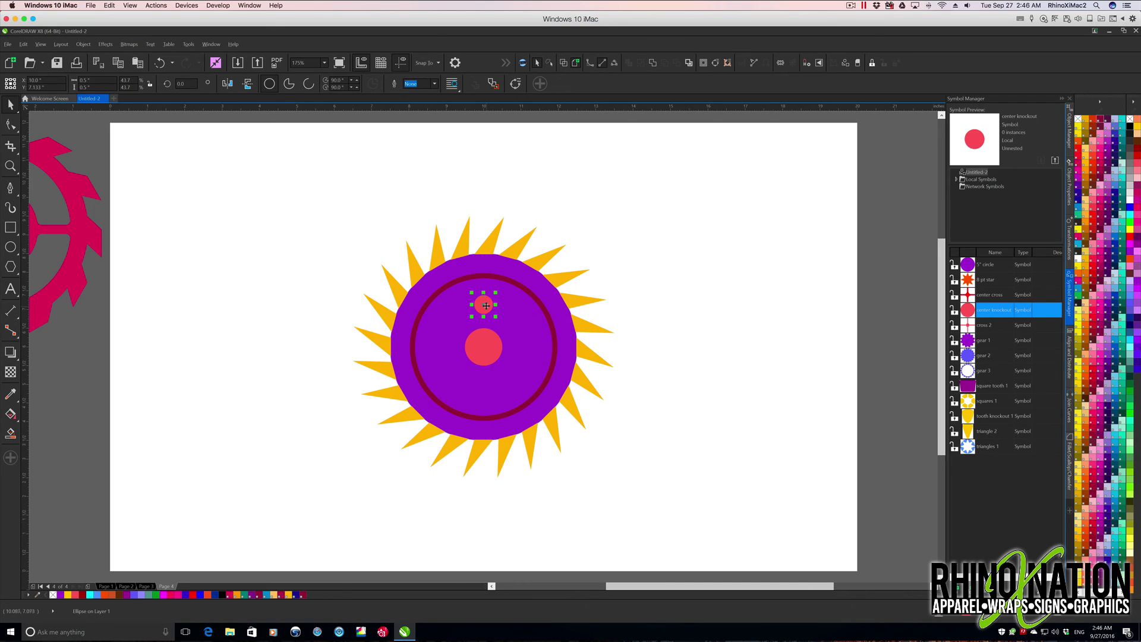
{"action": "left_click", "coordinate": [487, 304]}
Make six rotated copies of the small red circle around the wheel's center, spaced 360/7 degrees apart
{"action": "left_click", "coordinate": [1070, 248]}
{"action": "left_click_drag", "start_coordinate": [997, 125], "coordinate": [970, 127]}
{"action": "type", "text": "360/7"}
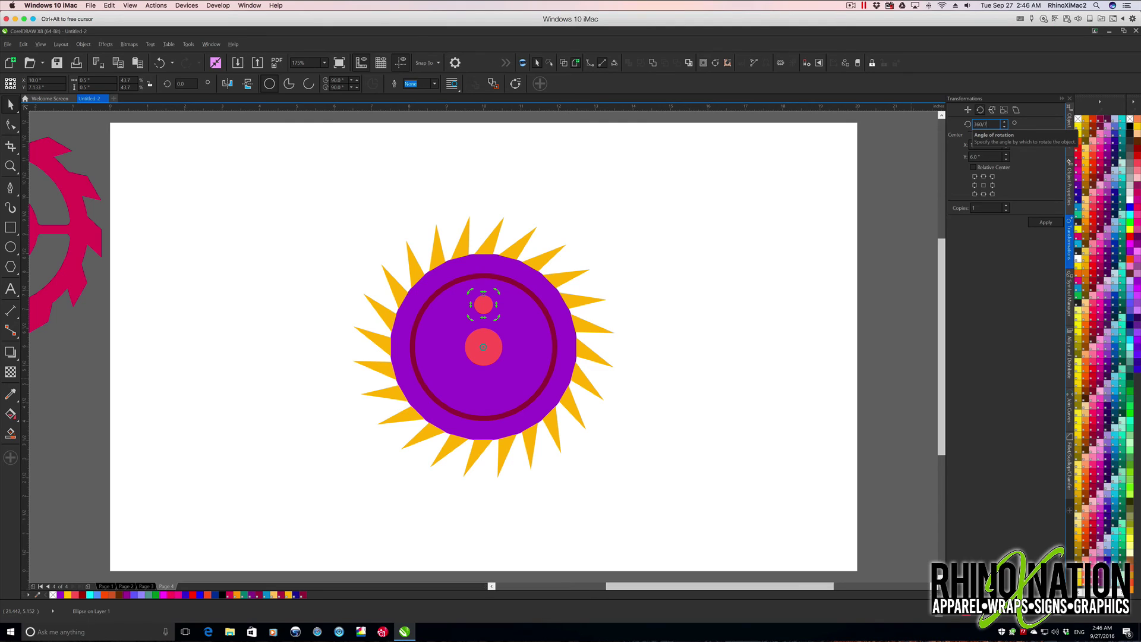
{"action": "left_click", "coordinate": [1046, 222]}
{"action": "left_click", "coordinate": [1046, 222]}
{"action": "left_click", "coordinate": [1046, 222]}
{"action": "left_click", "coordinate": [1046, 222]}
{"action": "left_click", "coordinate": [1045, 222]}
{"action": "left_click", "coordinate": [1046, 222]}
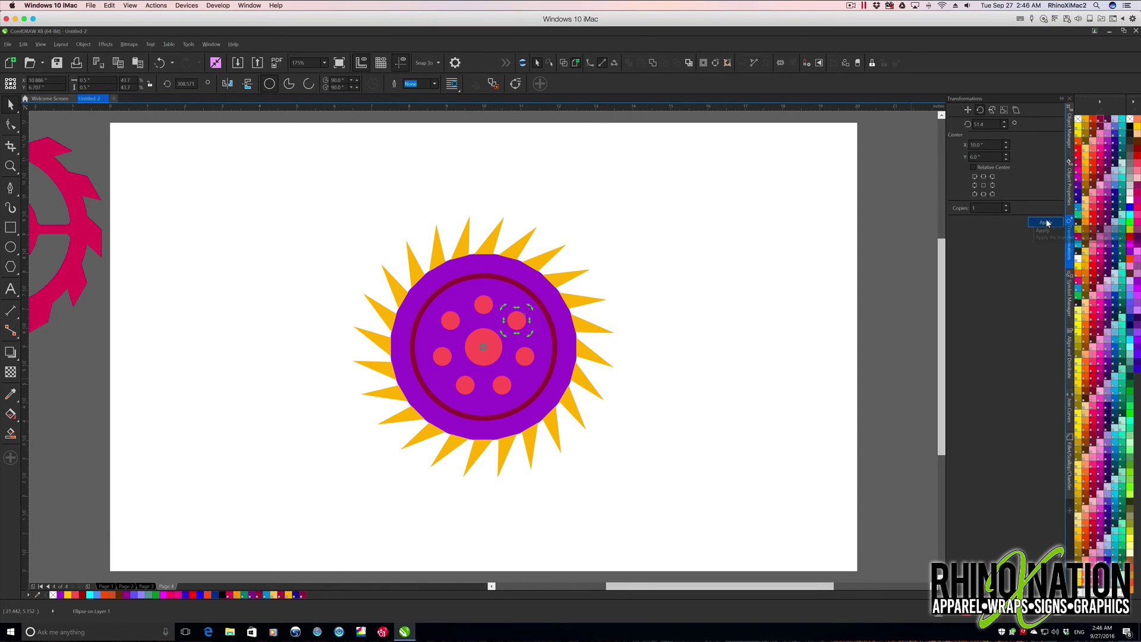
{"action": "key", "text": "Escape"}
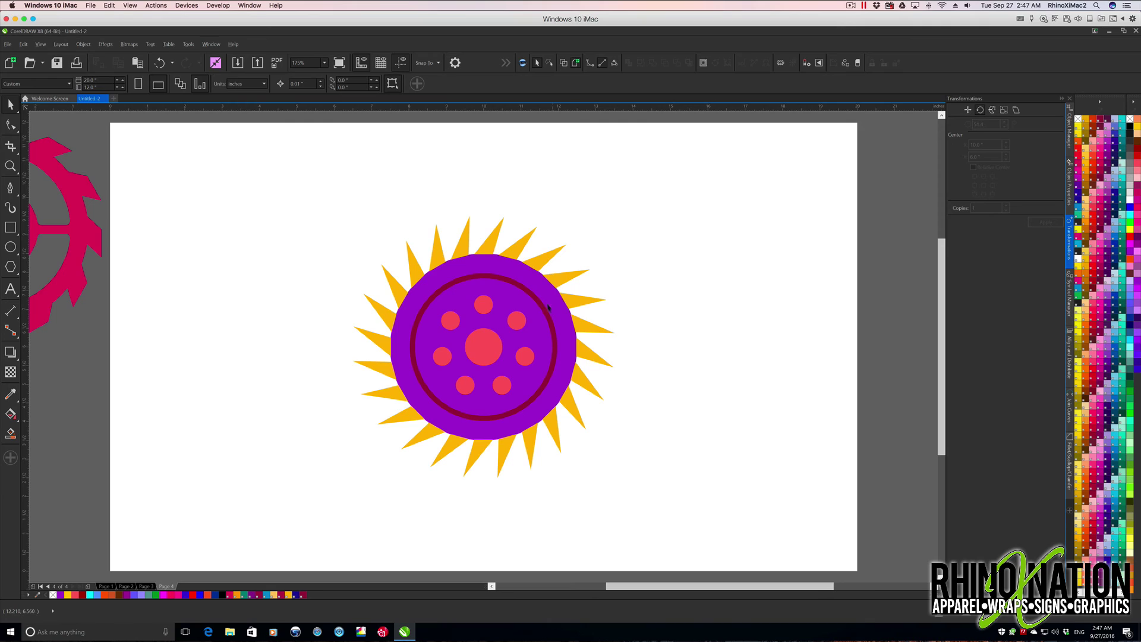
Cut the dark red ring, the seven small circles and the center circle out of the purple circle
{"action": "left_click", "coordinate": [469, 272]}
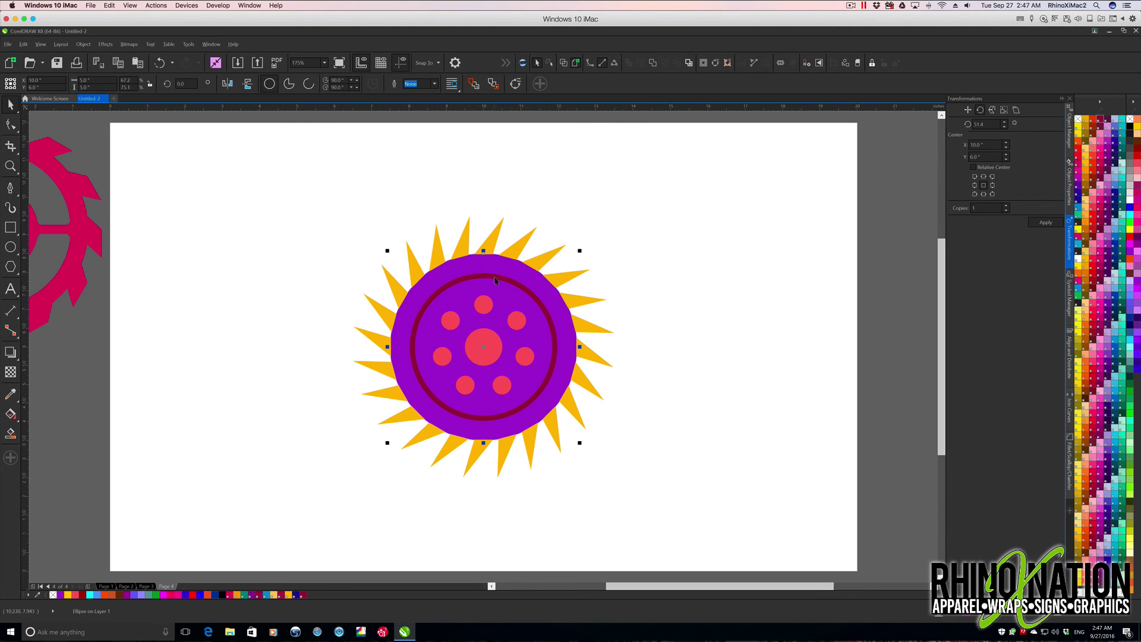
{"action": "left_click", "coordinate": [495, 276], "text": "shift"}
{"action": "left_click", "coordinate": [446, 325], "text": "shift"}
{"action": "left_click", "coordinate": [445, 359], "text": "shift"}
{"action": "left_click", "coordinate": [496, 390], "text": "shift"}
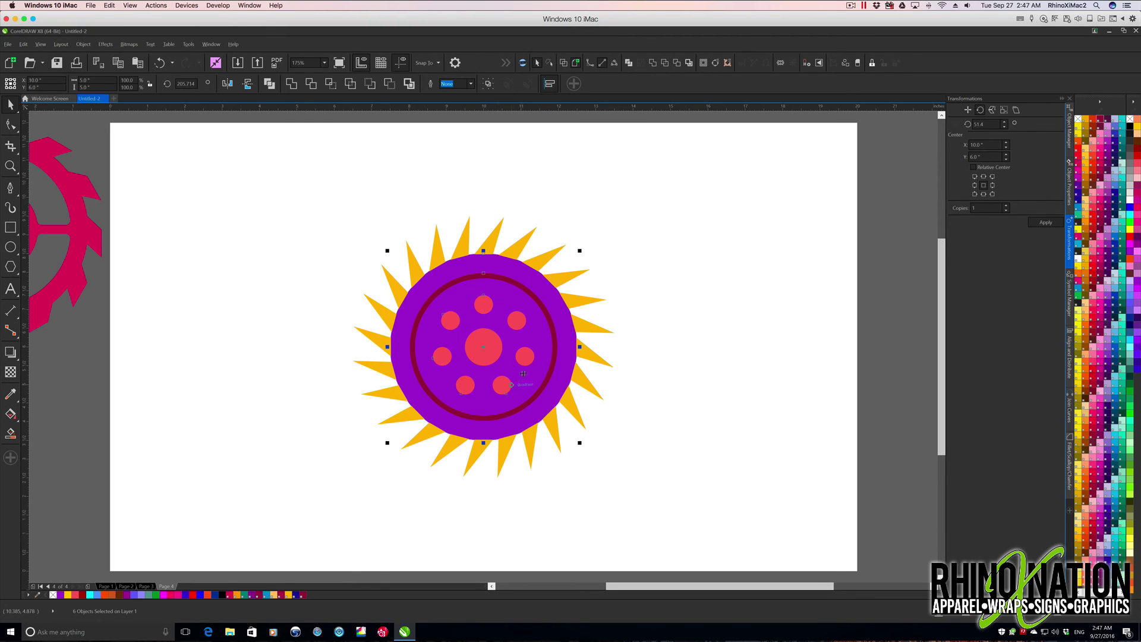
{"action": "left_click", "coordinate": [518, 325], "text": "shift"}
{"action": "left_click", "coordinate": [489, 349], "text": "shift"}
{"action": "left_click_drag", "start_coordinate": [489, 349], "coordinate": [672, 354]}
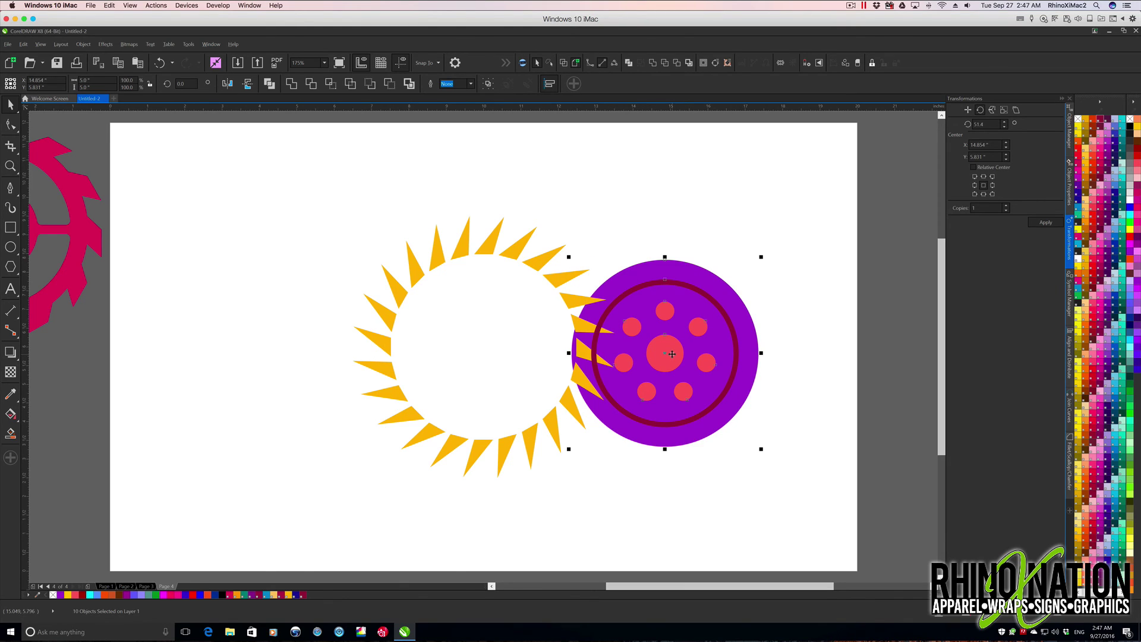
{"action": "key", "text": "ctrl+z"}
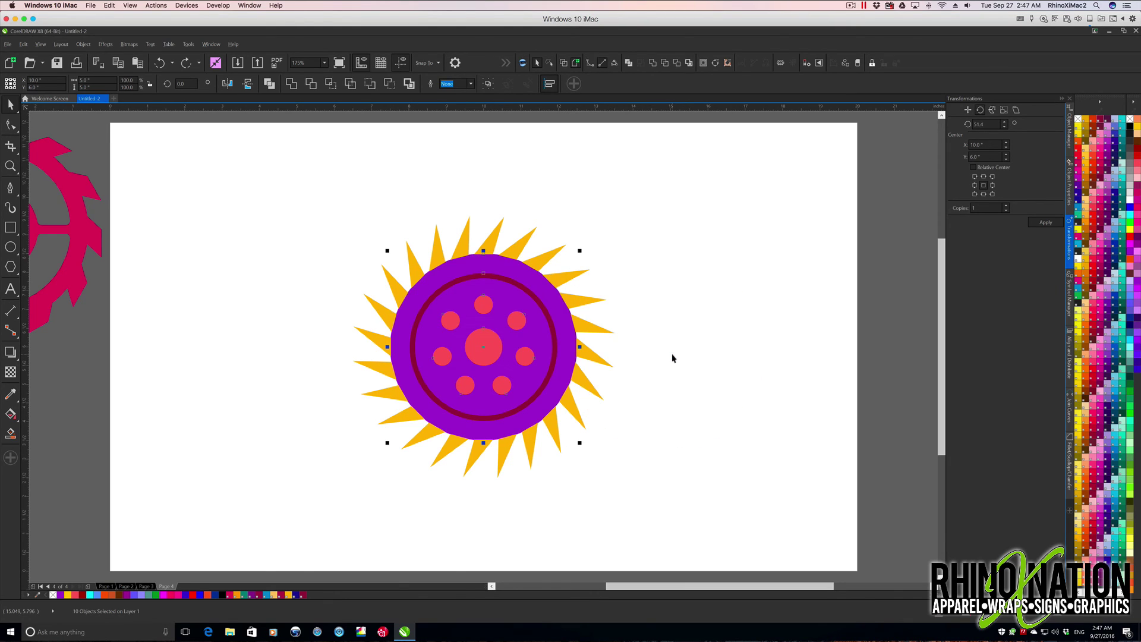
{"action": "left_click", "coordinate": [389, 84]}
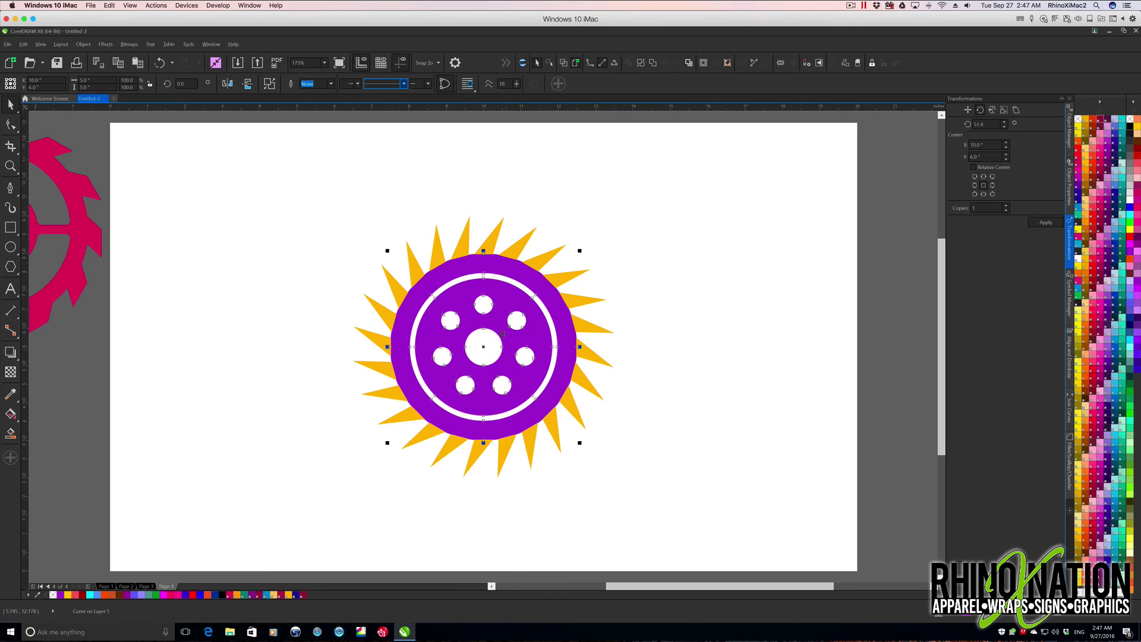
Weld the purple wheel and its yellow teeth into one shape and move the gear off the page, below the crimson gear
{"action": "left_click_drag", "start_coordinate": [291, 189], "coordinate": [689, 510]}
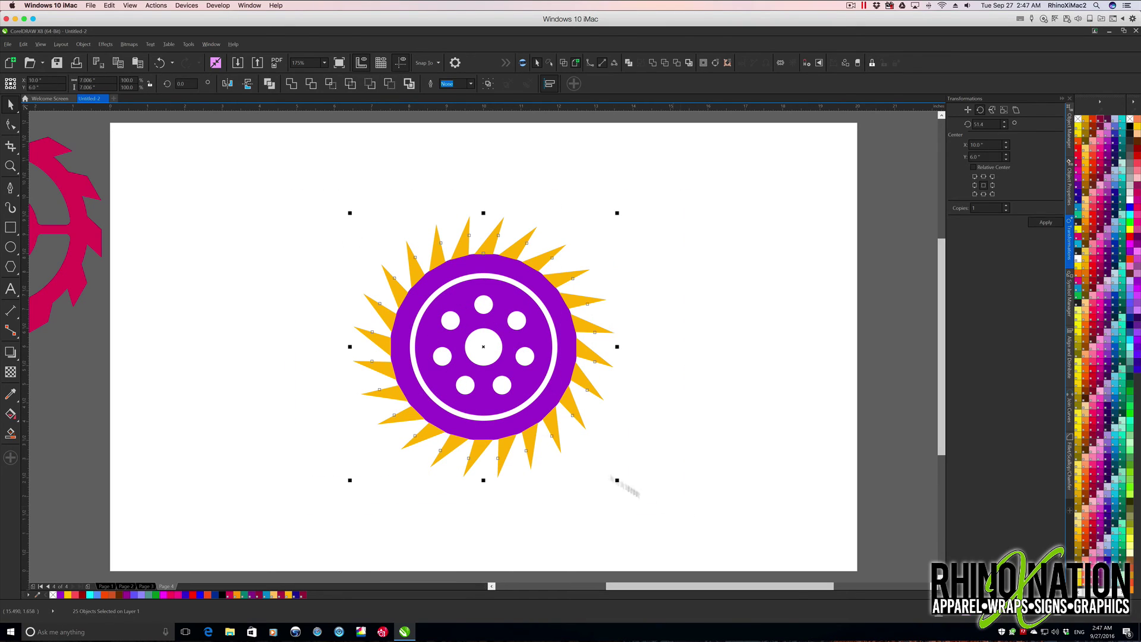
{"action": "left_click", "coordinate": [291, 85]}
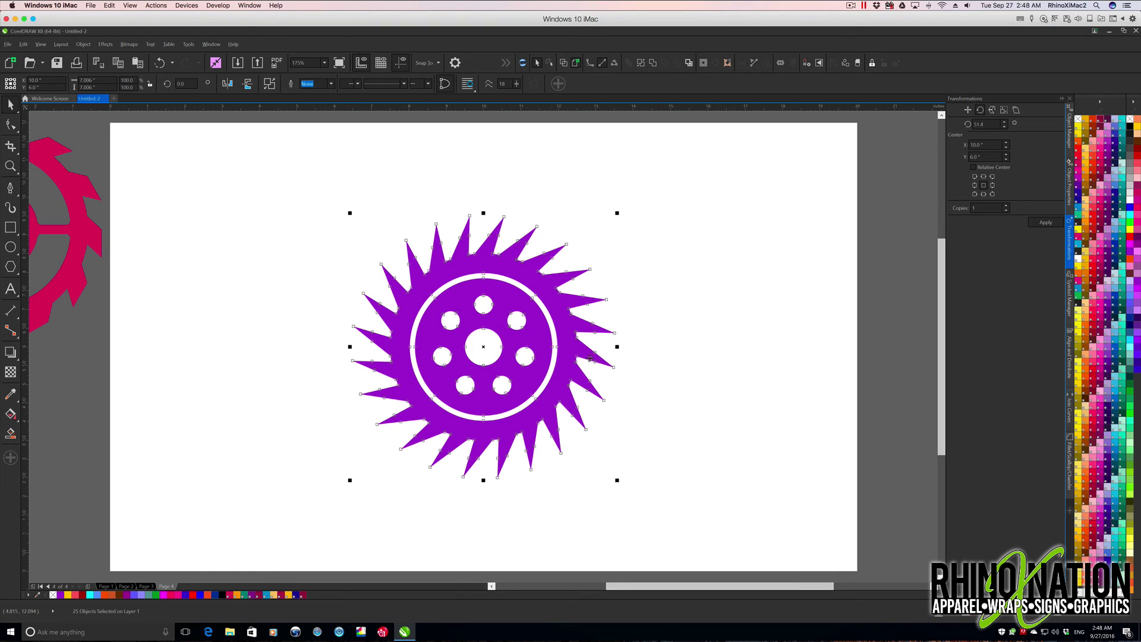
{"action": "left_click", "coordinate": [665, 340]}
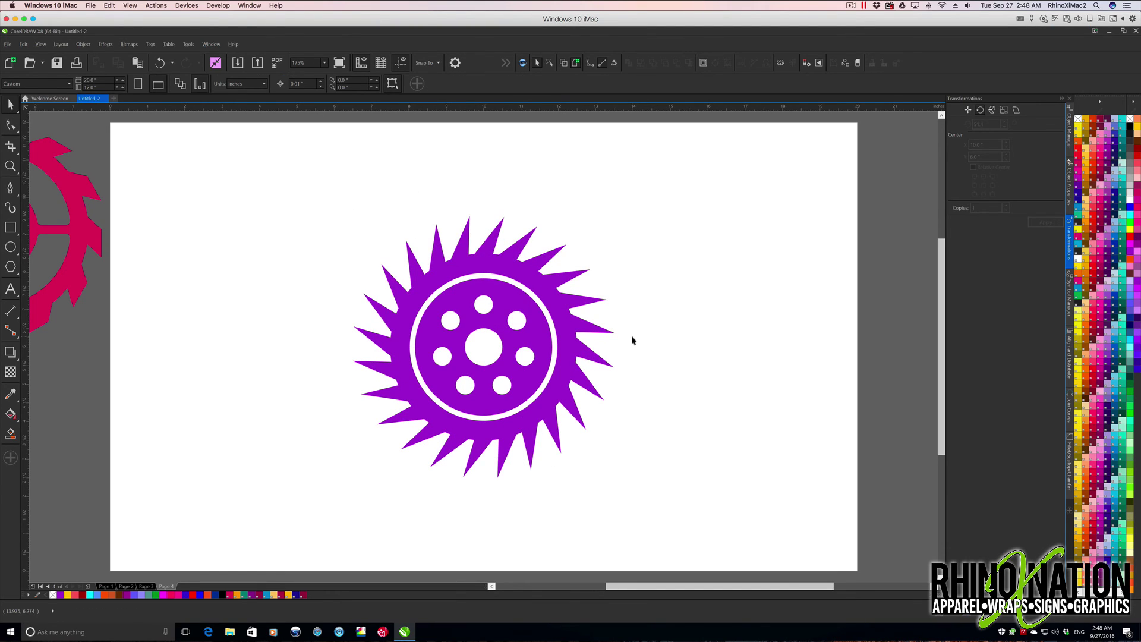
{"action": "left_click_drag", "start_coordinate": [539, 318], "coordinate": [67, 419]}
{"action": "left_click", "coordinate": [546, 440]}
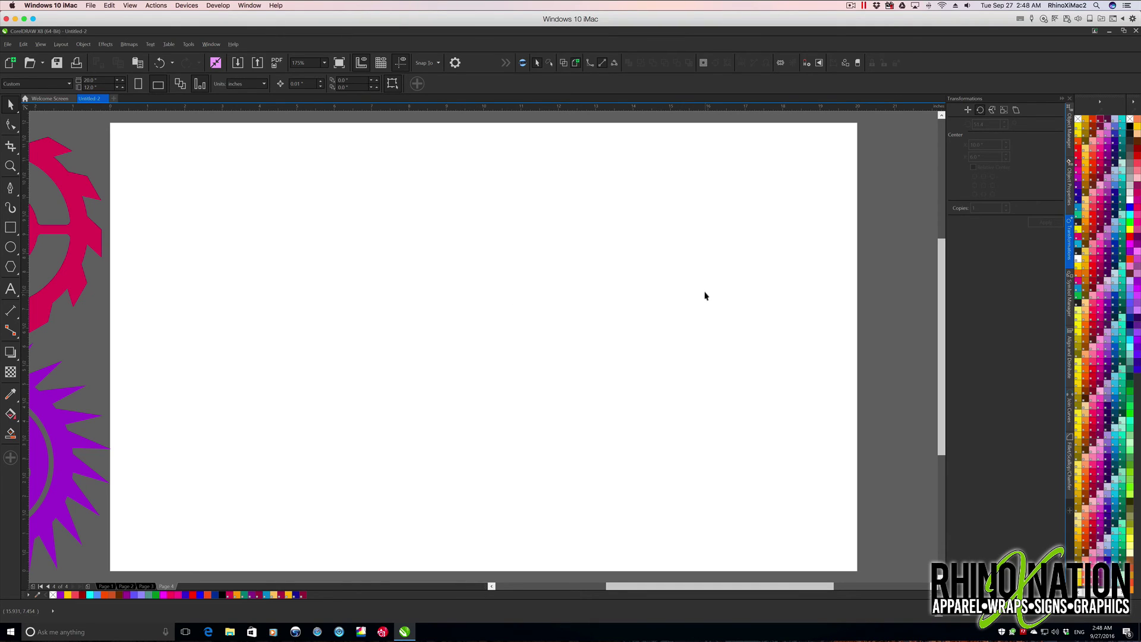
Place the gear 3 symbol at the center of the page and revert it to objects
{"action": "left_click", "coordinate": [1070, 295]}
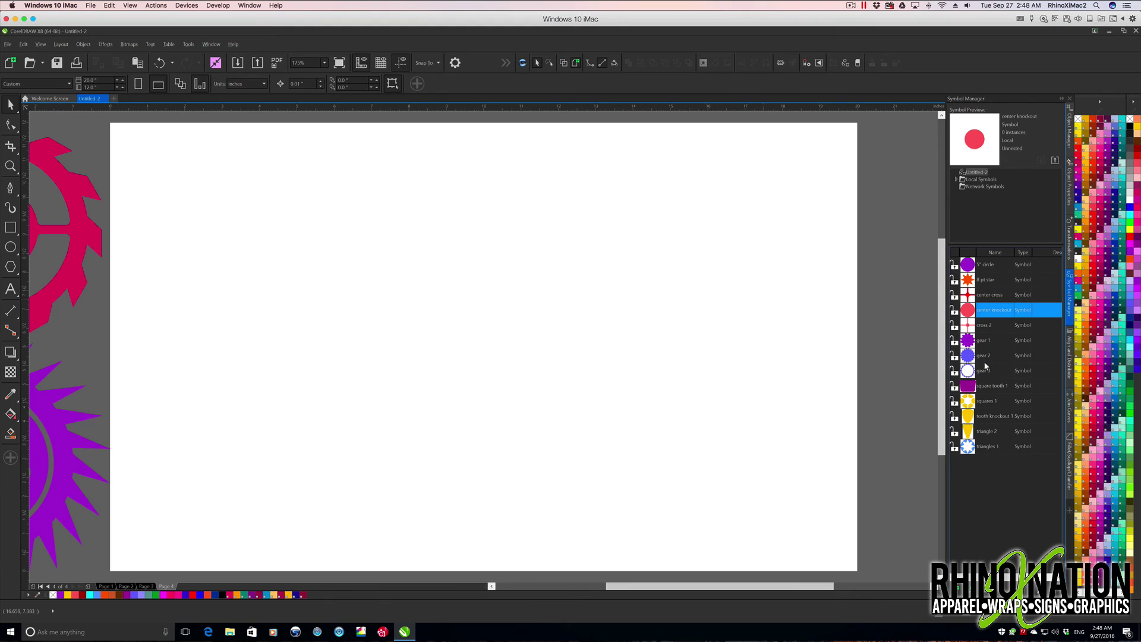
{"action": "left_click_drag", "start_coordinate": [986, 370], "coordinate": [507, 348]}
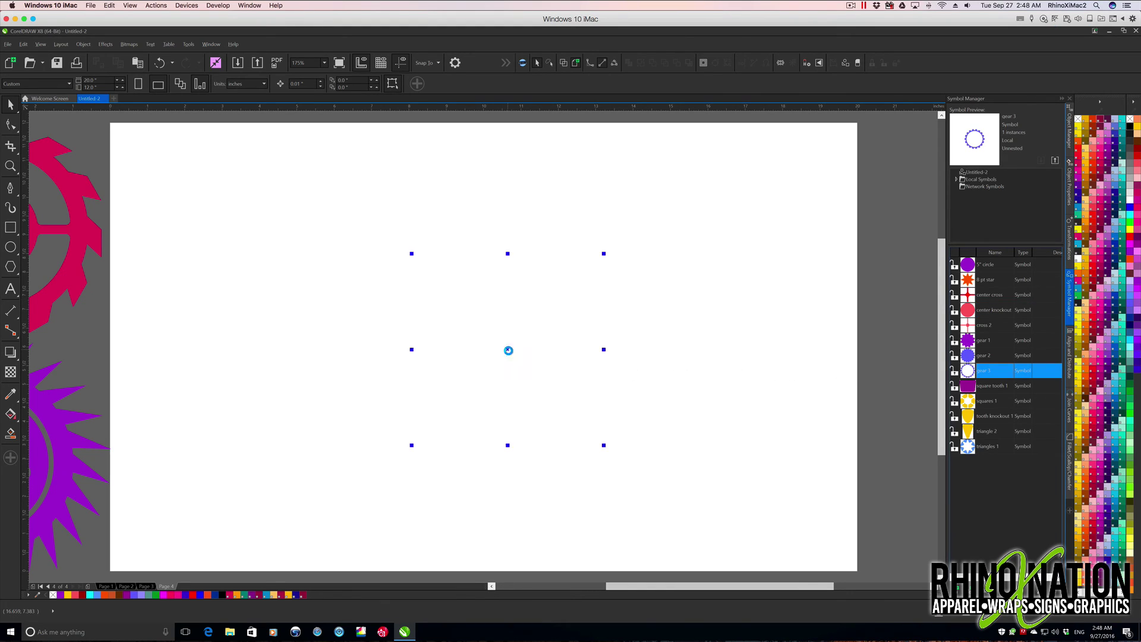
{"action": "key", "text": "p"}
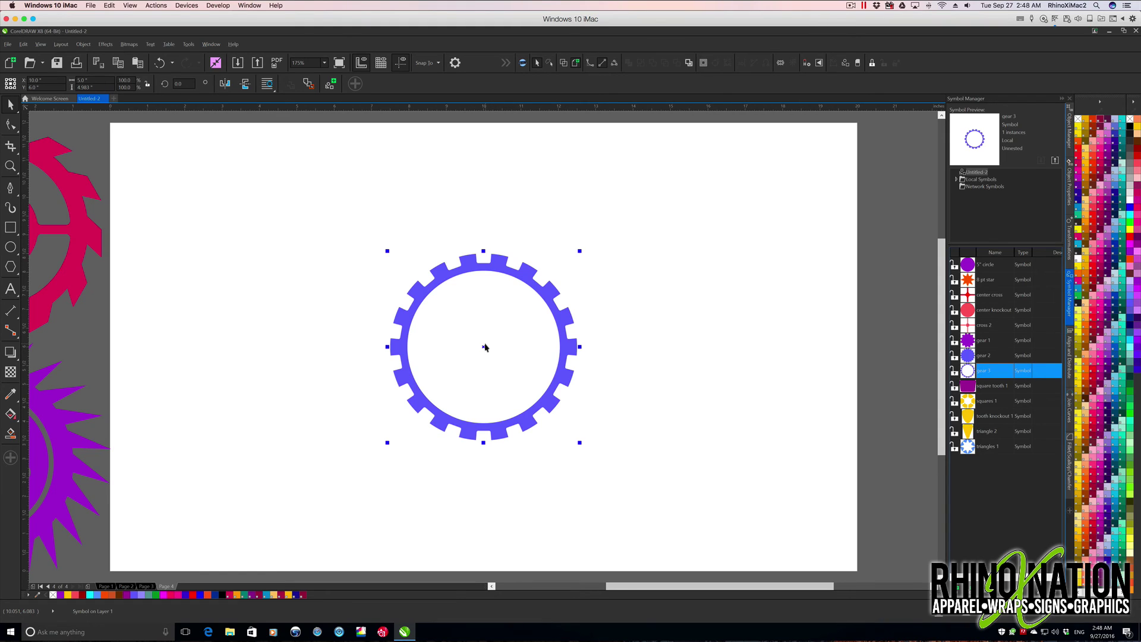
{"action": "scroll", "coordinate": [485, 348], "scroll_direction": "up", "scroll_amount": 3}
{"action": "right_click", "coordinate": [619, 338]}
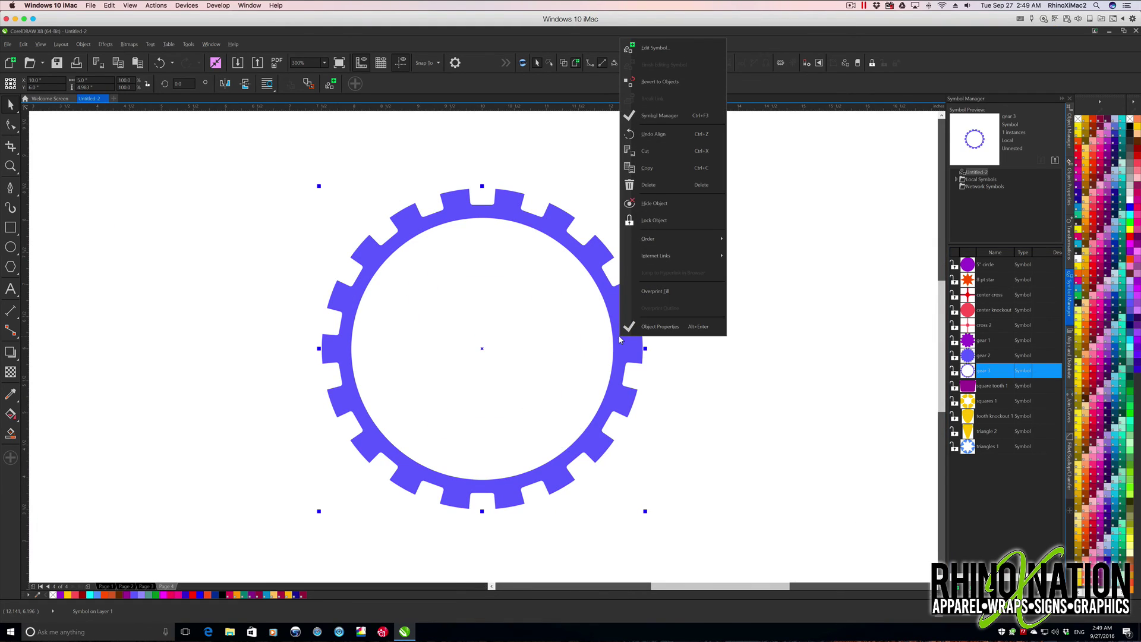
{"action": "left_click", "coordinate": [660, 81]}
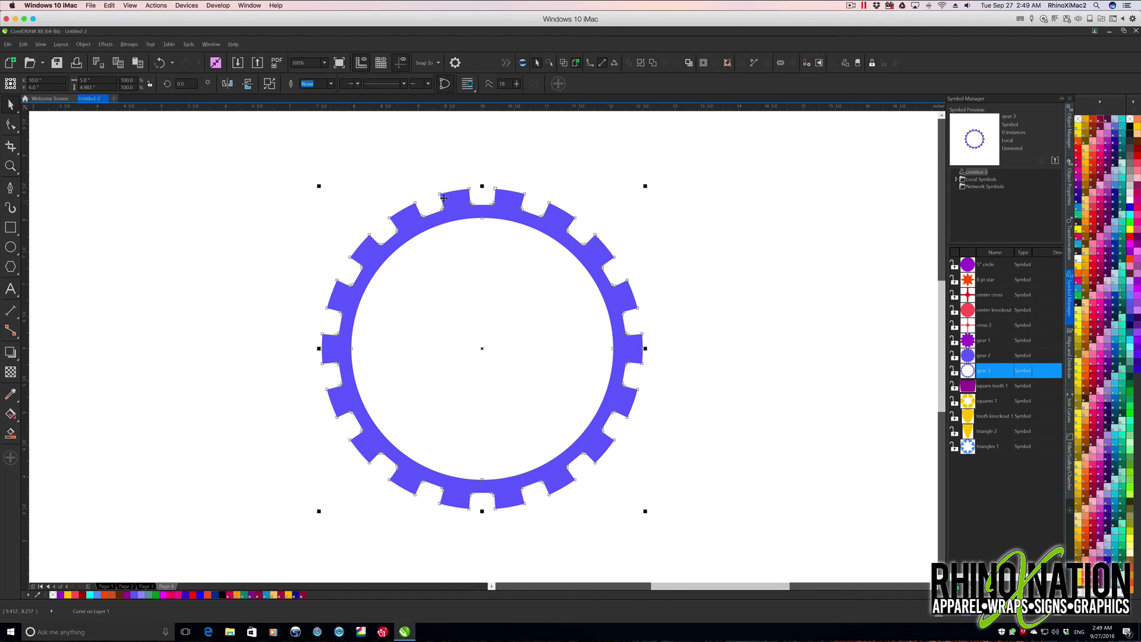
Fill the toothed ring with orange and fillet its corners with a 0.04 inch radius
{"action": "left_click", "coordinate": [1070, 469]}
{"action": "left_click", "coordinate": [555, 241]}
{"action": "left_click", "coordinate": [555, 241]}
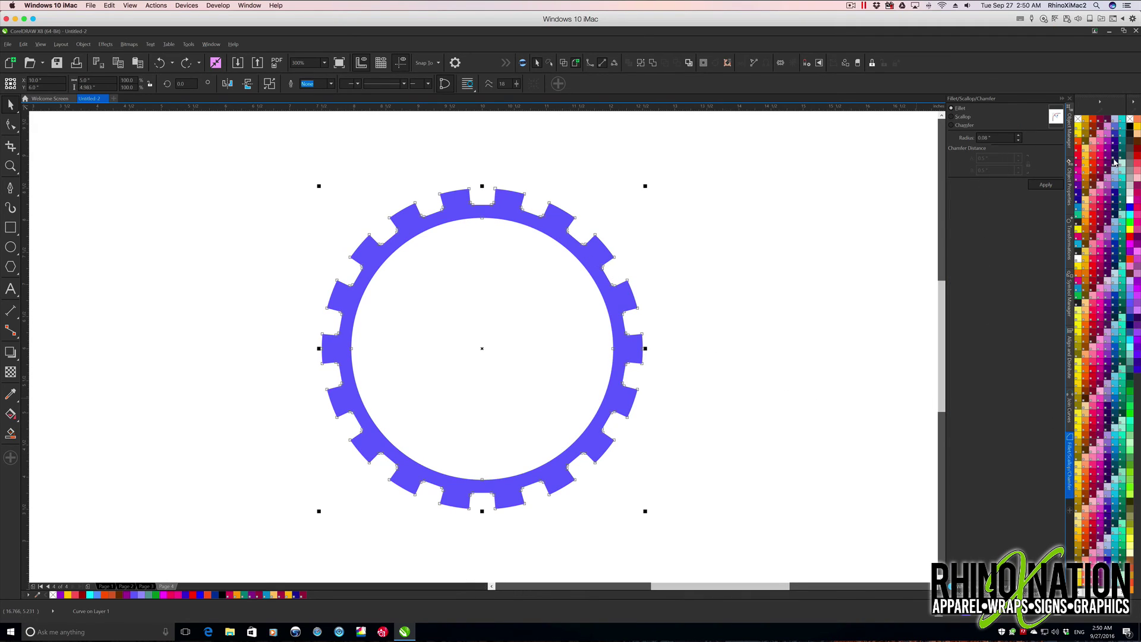
{"action": "left_click_drag", "start_coordinate": [1088, 172], "coordinate": [581, 265]}
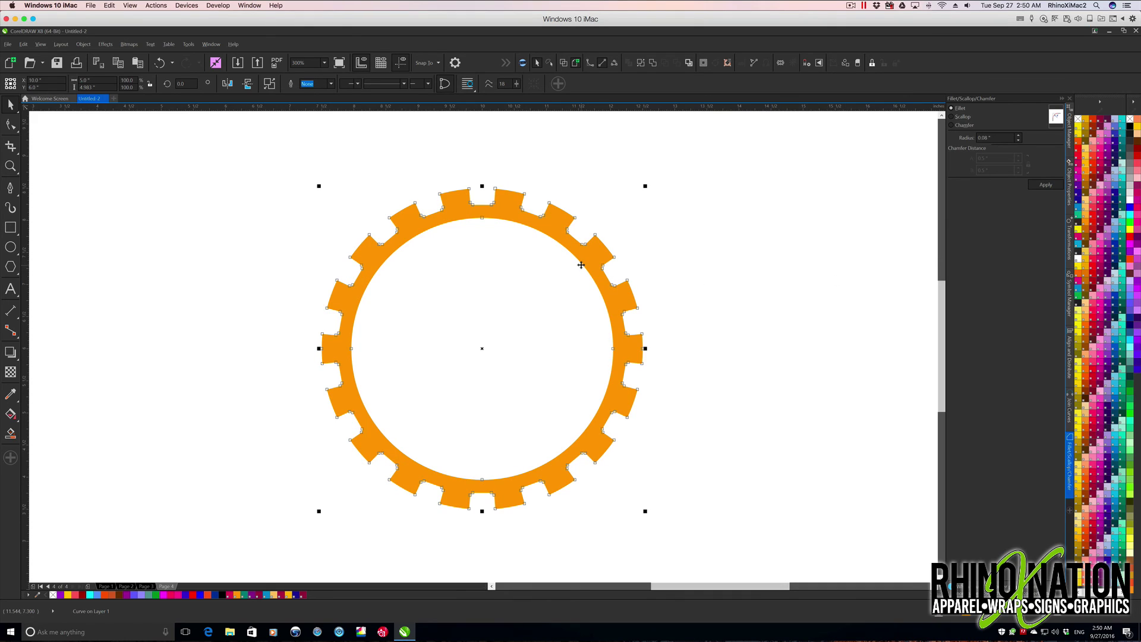
{"action": "double_click", "coordinate": [993, 137]}
{"action": "type", "text": "0.0"}
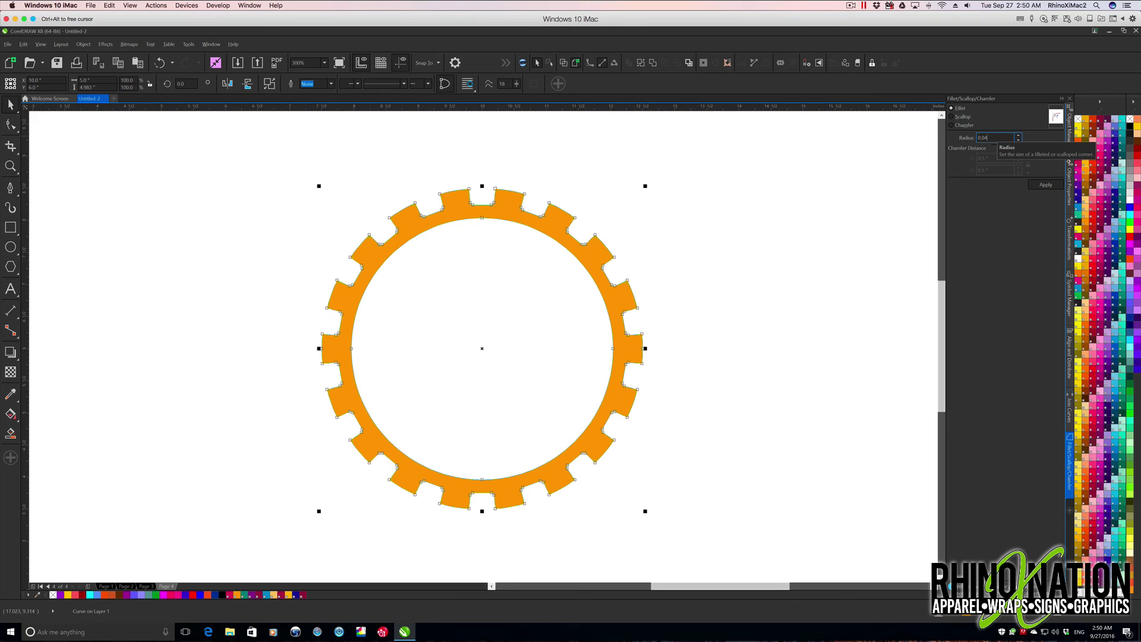
{"action": "type", "text": "4"}
{"action": "left_click", "coordinate": [1045, 185]}
{"action": "left_click", "coordinate": [443, 196]}
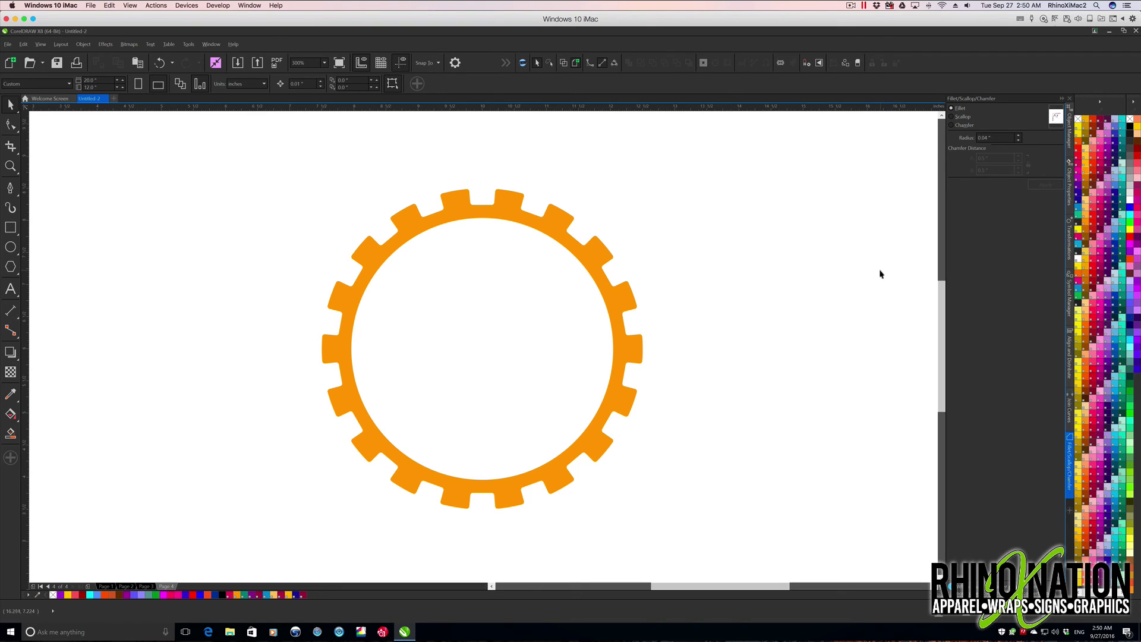
Place the 5" circle symbol centered on the page over the orange gear and revert it to objects
{"action": "left_click", "coordinate": [1070, 299]}
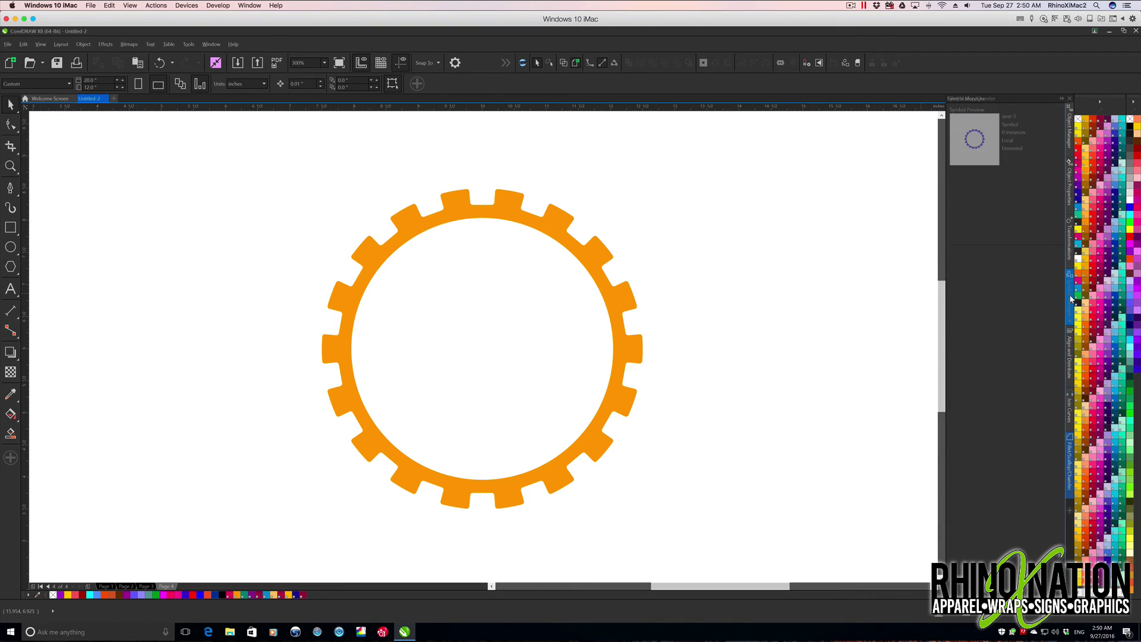
{"action": "left_click", "coordinate": [986, 264]}
{"action": "left_click_drag", "start_coordinate": [752, 282], "coordinate": [752, 282]}
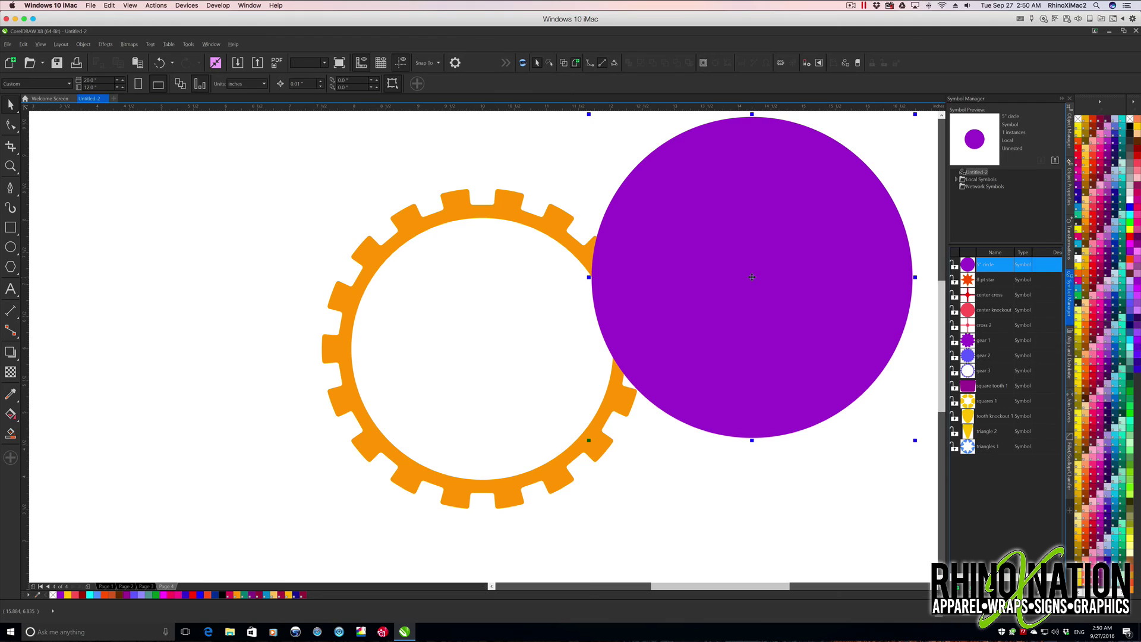
{"action": "key", "text": "p"}
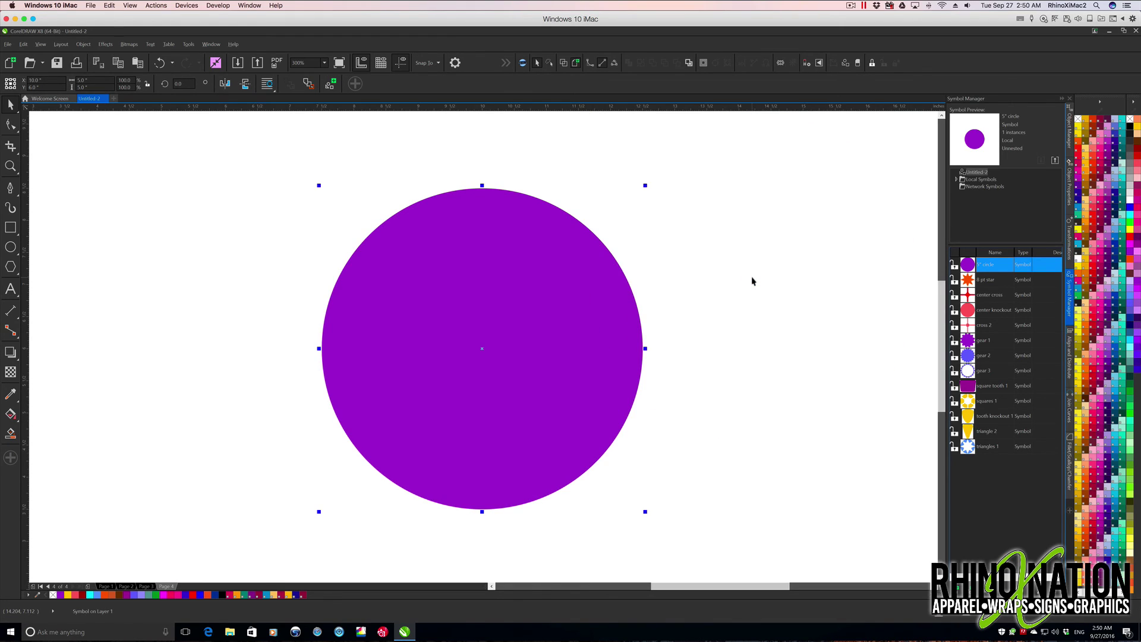
{"action": "right_click", "coordinate": [490, 263]}
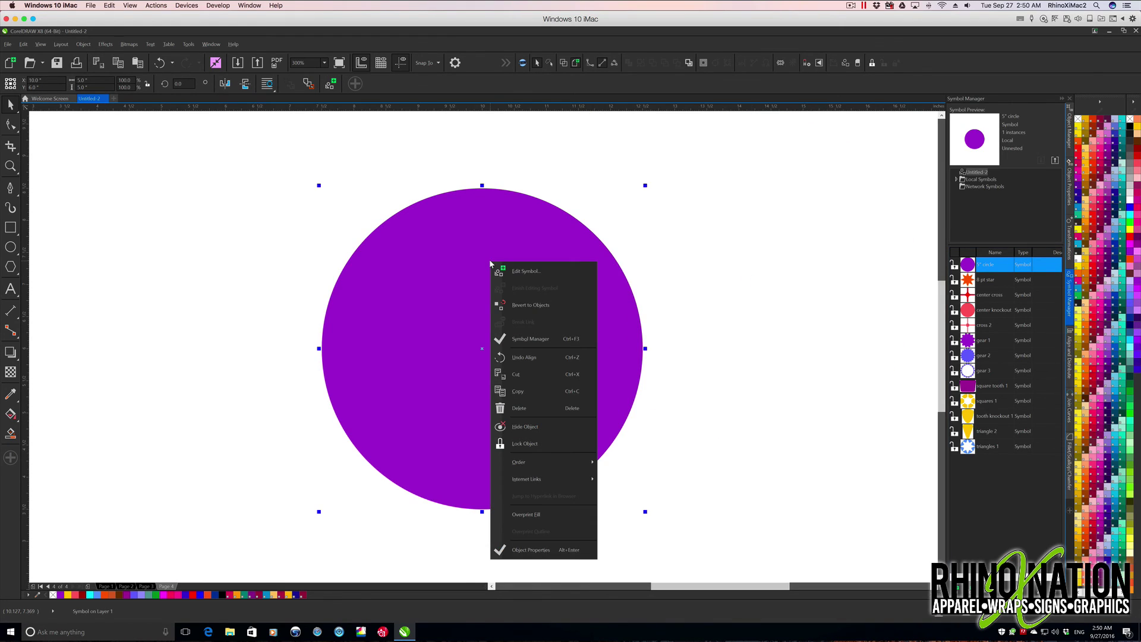
{"action": "left_click", "coordinate": [531, 304]}
{"action": "key", "text": "Escape"}
Add the center knockout symbol, revert it to objects and center it on the purple circle
{"action": "left_click_drag", "start_coordinate": [974, 313], "coordinate": [780, 322]}
{"action": "right_click", "coordinate": [789, 325]}
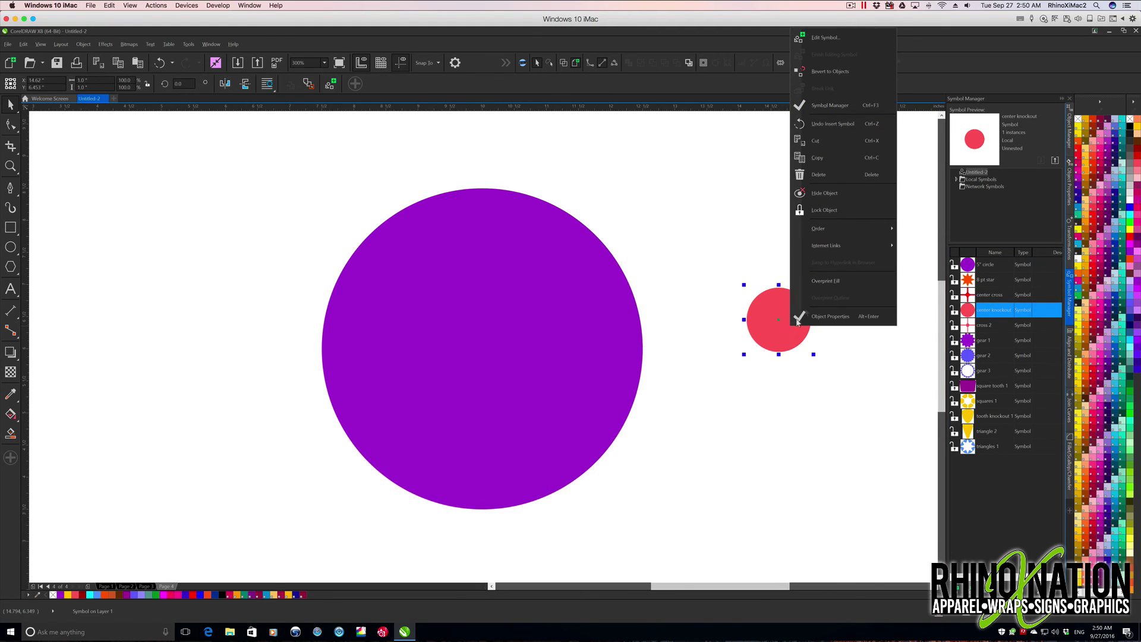
{"action": "left_click", "coordinate": [824, 70]}
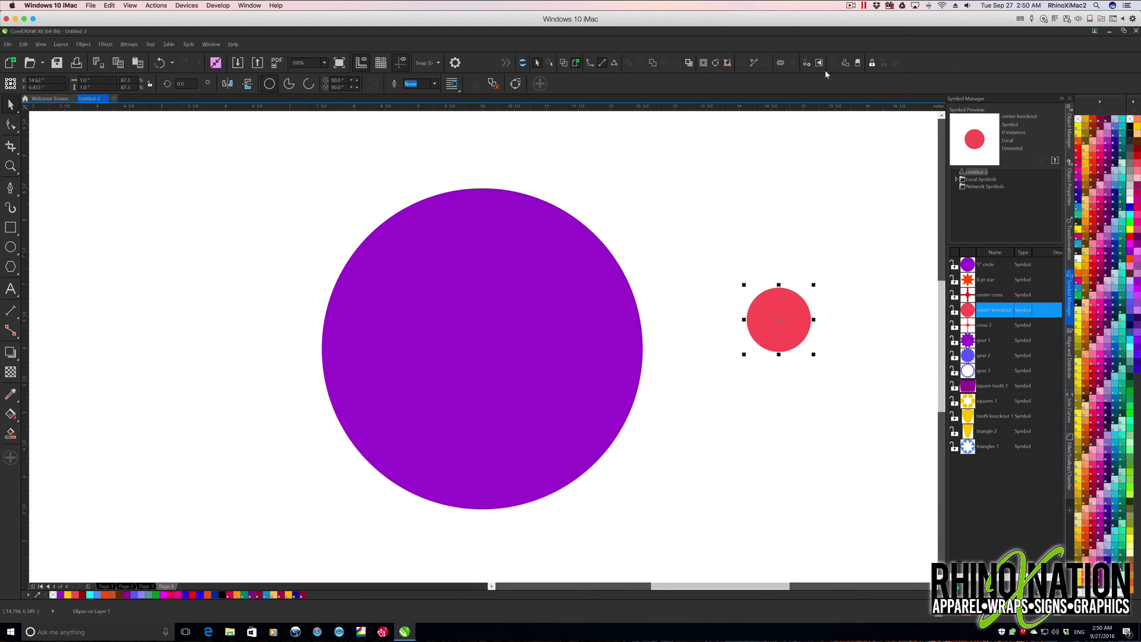
{"action": "key", "text": "p"}
Convert the purple circle to curves and move it so its left edge sits on the gear's center
{"action": "left_click", "coordinate": [482, 237]}
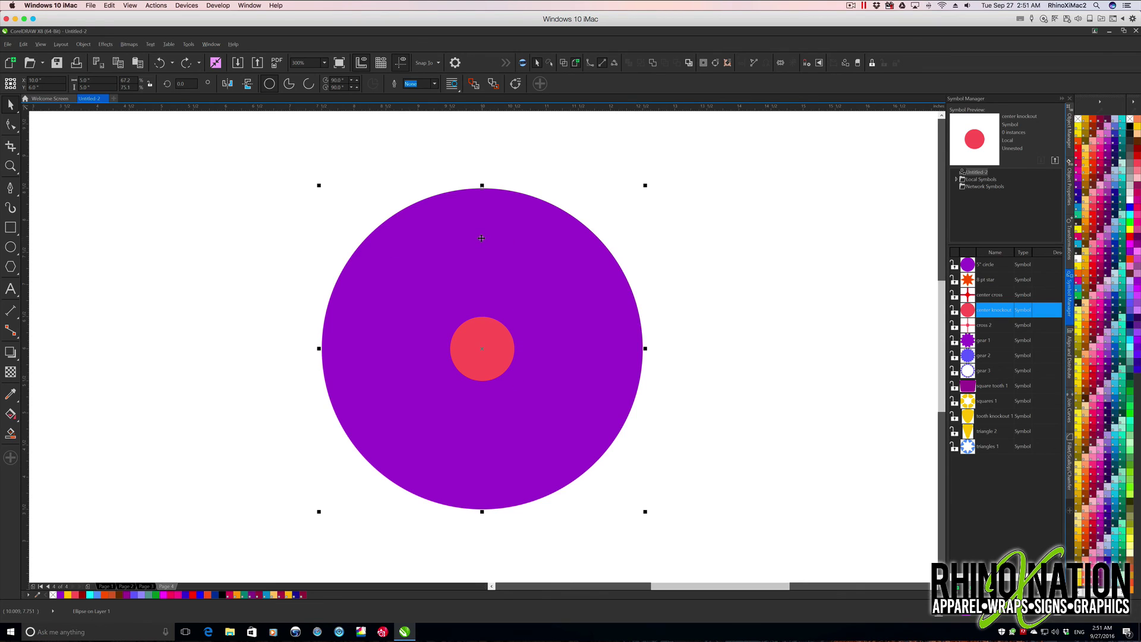
{"action": "right_click", "coordinate": [483, 240]}
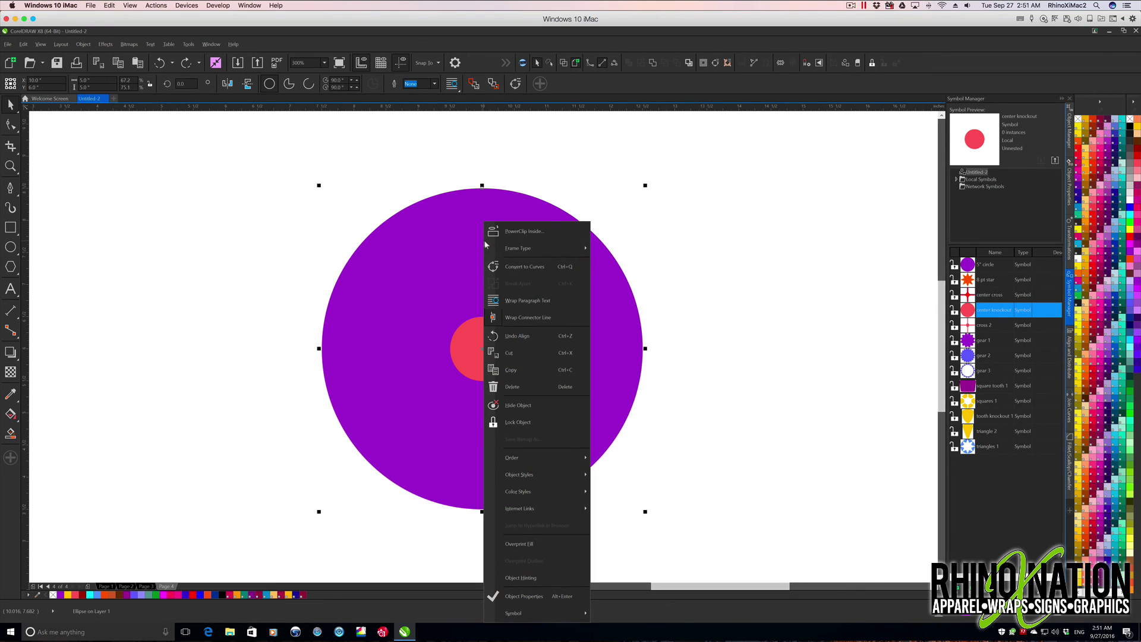
{"action": "left_click", "coordinate": [523, 266]}
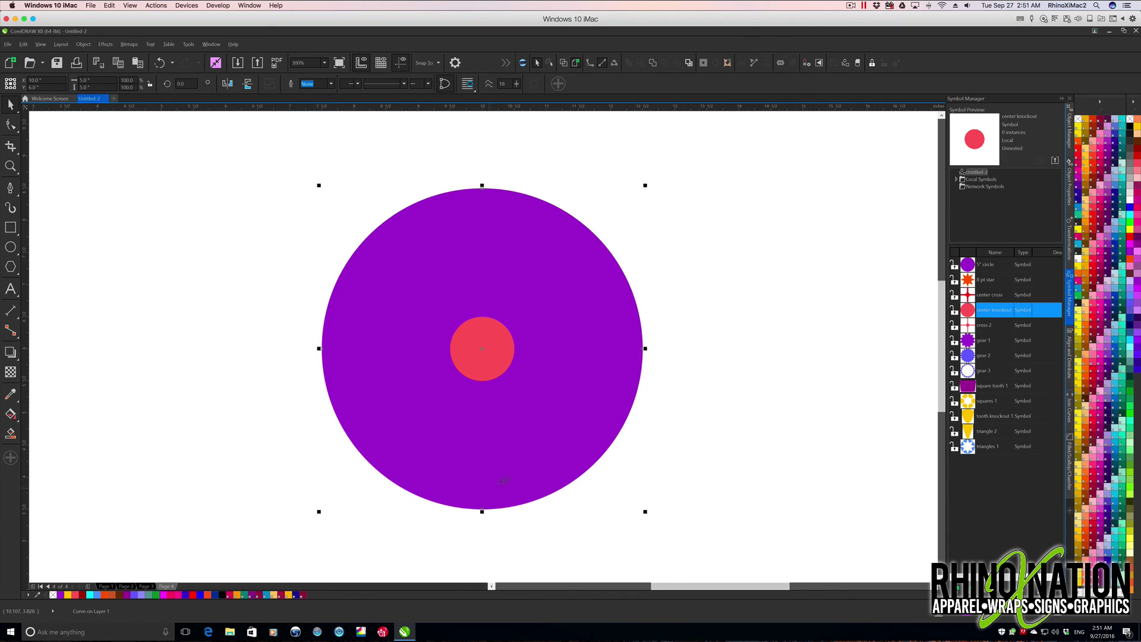
{"action": "left_click_drag", "start_coordinate": [321, 348], "coordinate": [483, 352]}
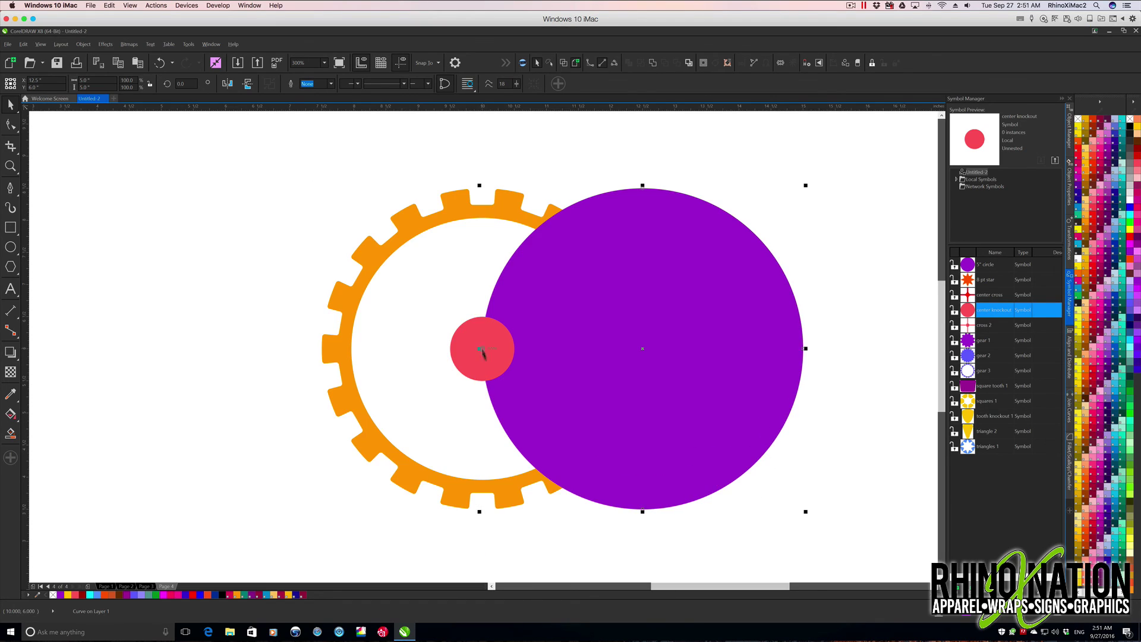
Remove the converted circle's fill and give it a black outline 5.0 pt wide
{"action": "left_click", "coordinate": [1078, 121]}
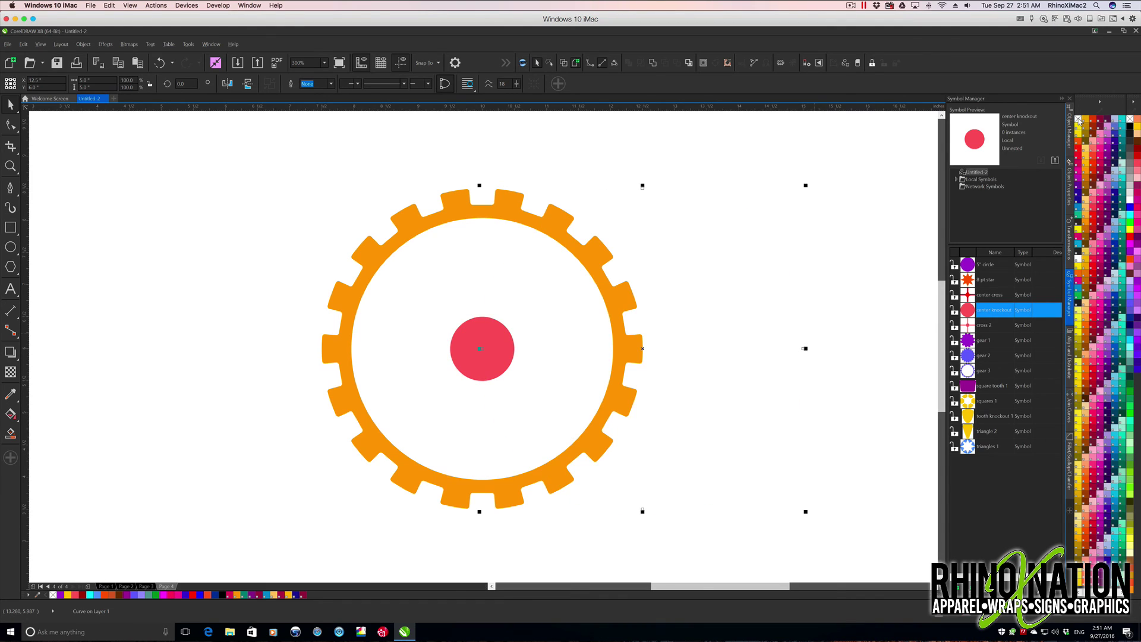
{"action": "right_click", "coordinate": [1131, 127]}
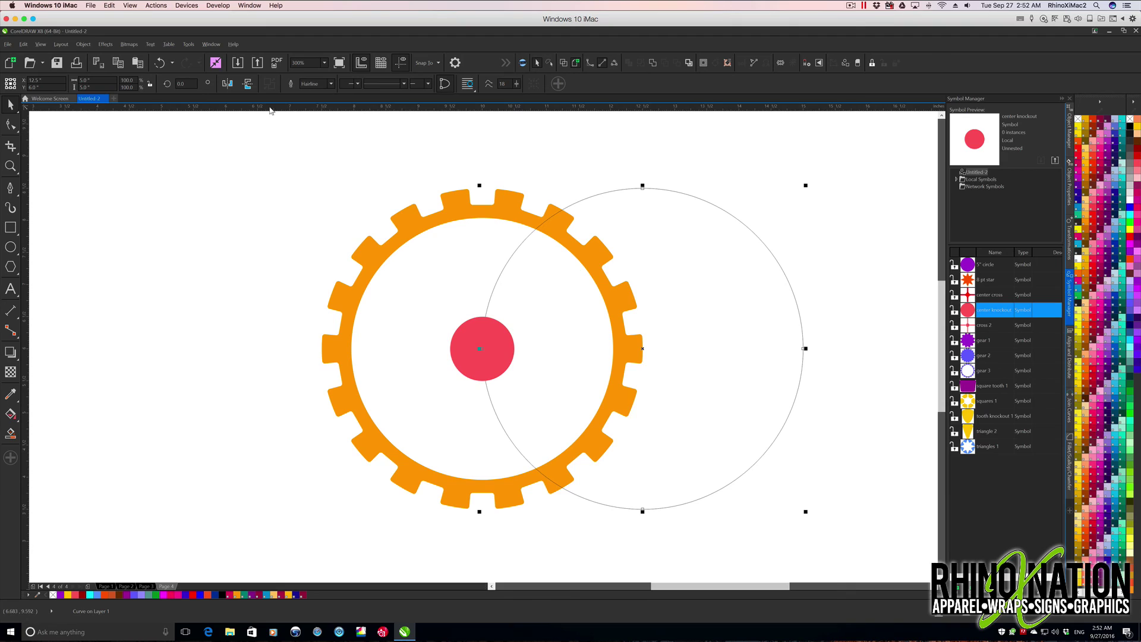
{"action": "left_click", "coordinate": [326, 84]}
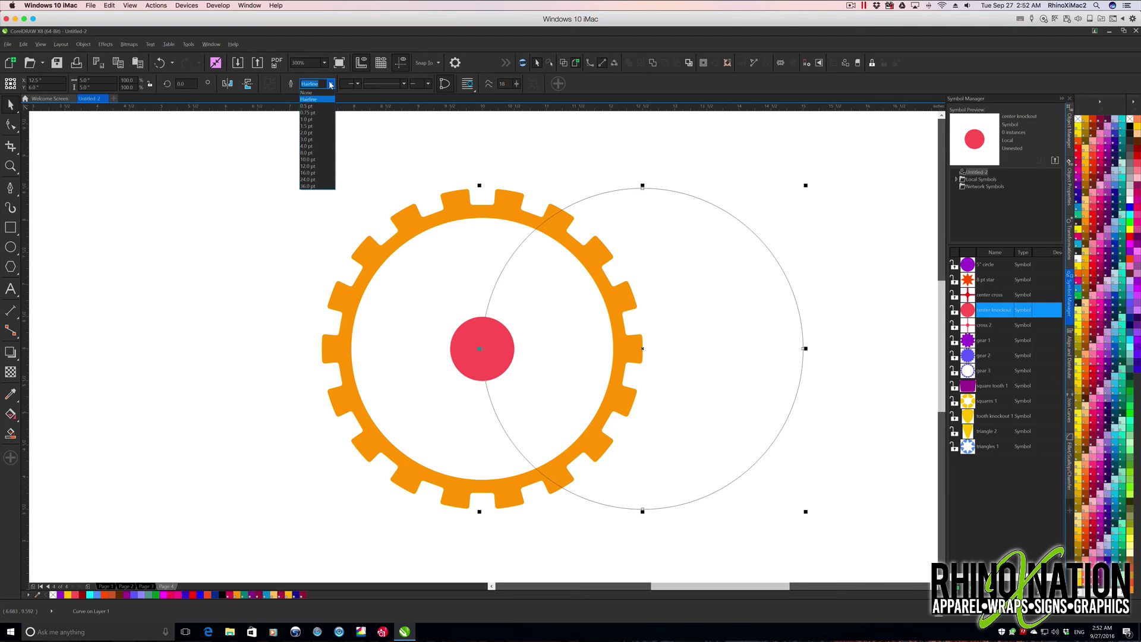
{"action": "left_click", "coordinate": [316, 153]}
{"action": "scroll", "coordinate": [315, 84], "scroll_direction": "down", "scroll_amount": 2}
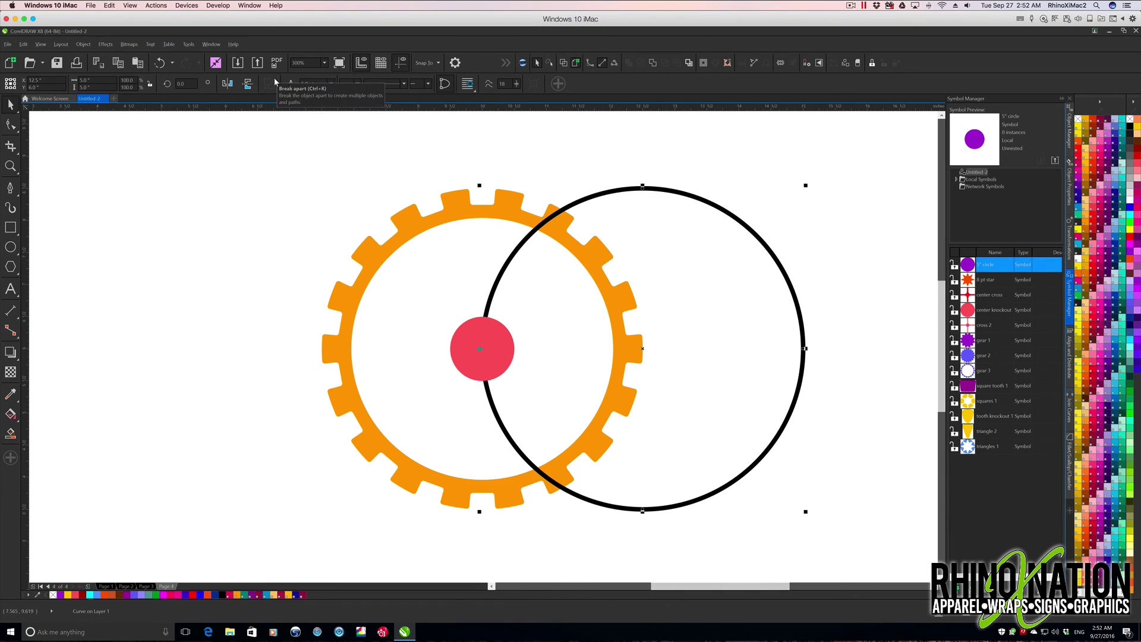
Break the black circle's curve at its top node and at its left node on the gear's center
{"action": "left_click", "coordinate": [15, 127]}
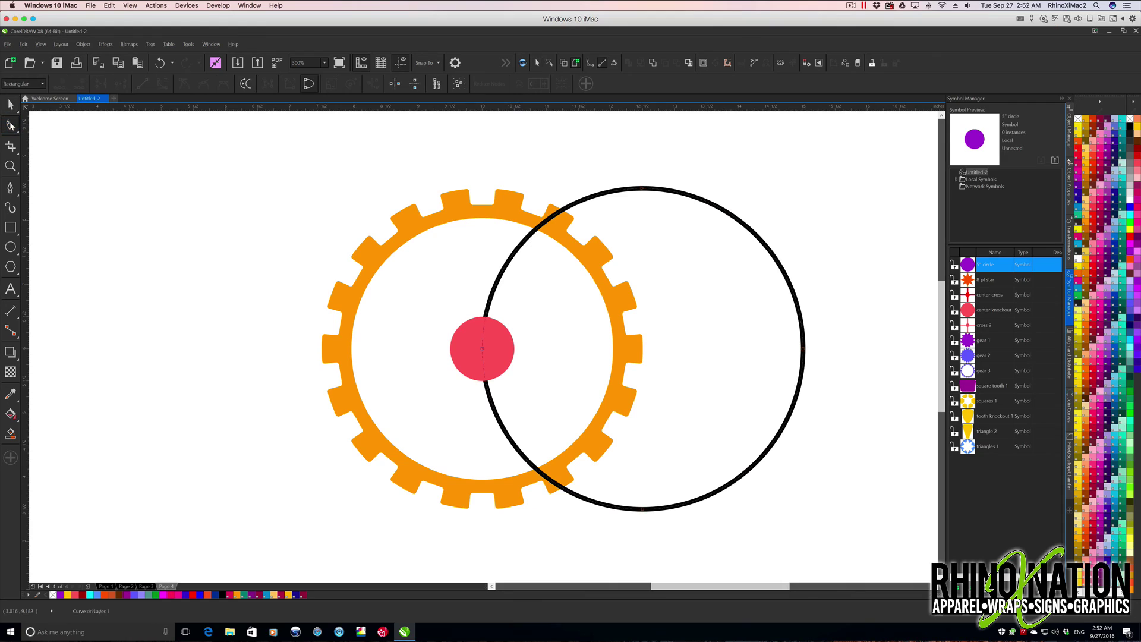
{"action": "left_click", "coordinate": [646, 195]}
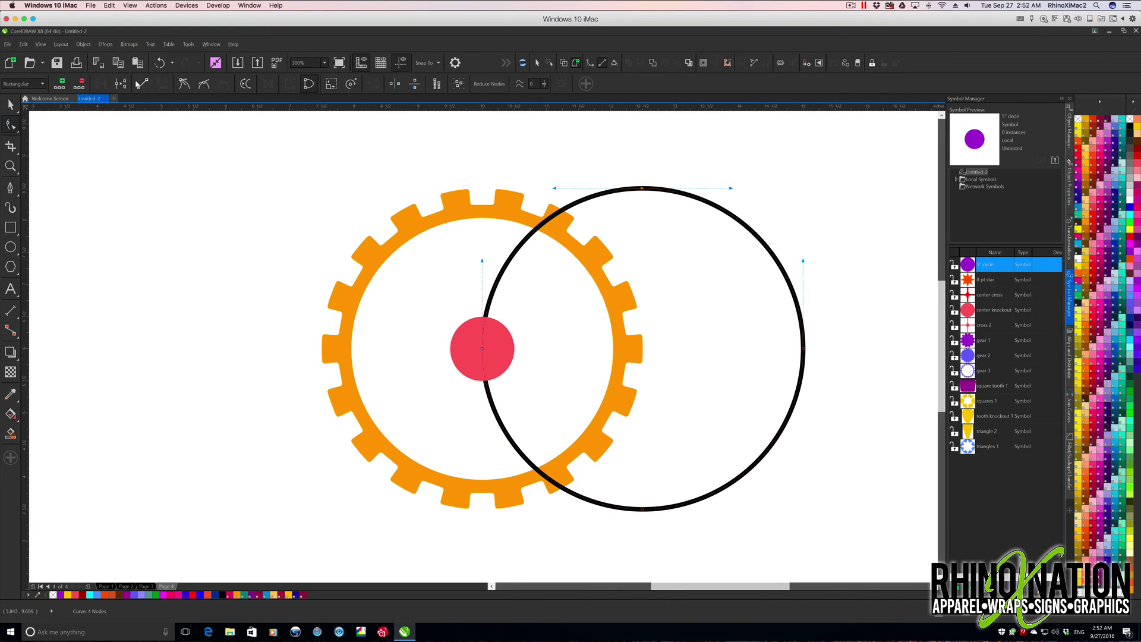
{"action": "left_click", "coordinate": [122, 84]}
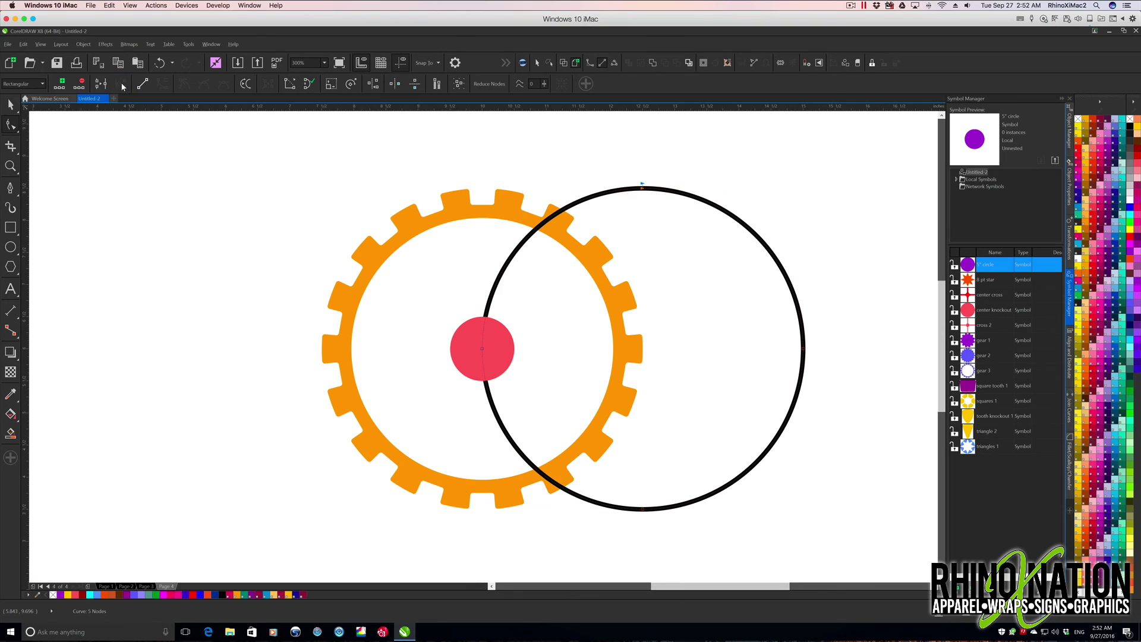
{"action": "left_click", "coordinate": [483, 350]}
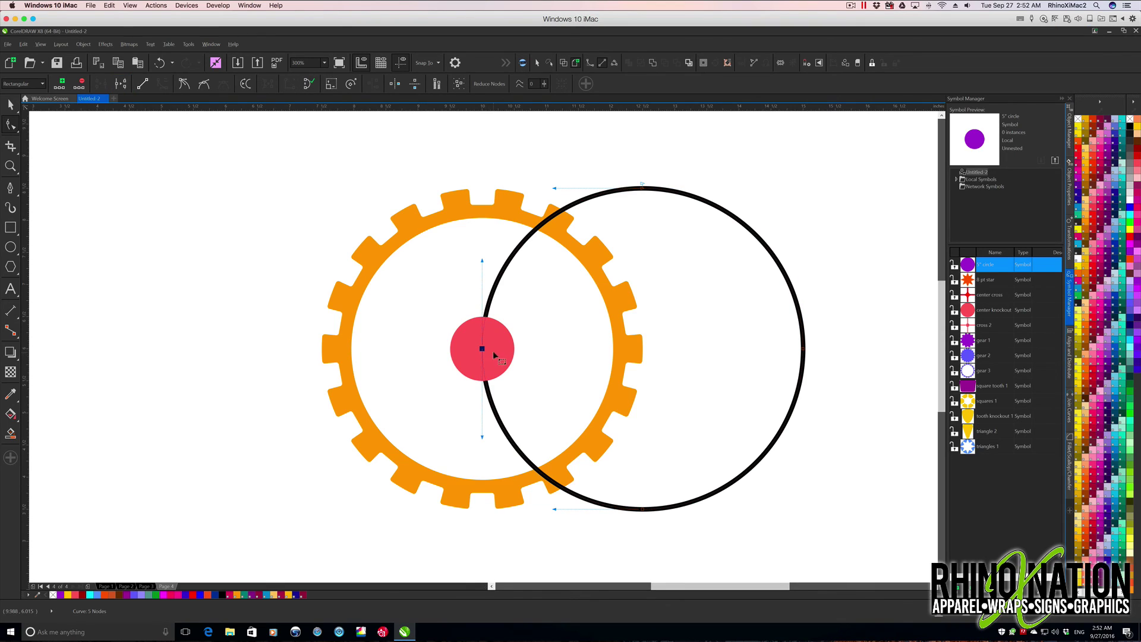
{"action": "left_click", "coordinate": [122, 85]}
{"action": "key", "text": "Escape"}
Break the circle curve apart and delete the larger piece, keeping only the upper-left quarter arc
{"action": "left_click", "coordinate": [10, 105]}
{"action": "left_click", "coordinate": [695, 196]}
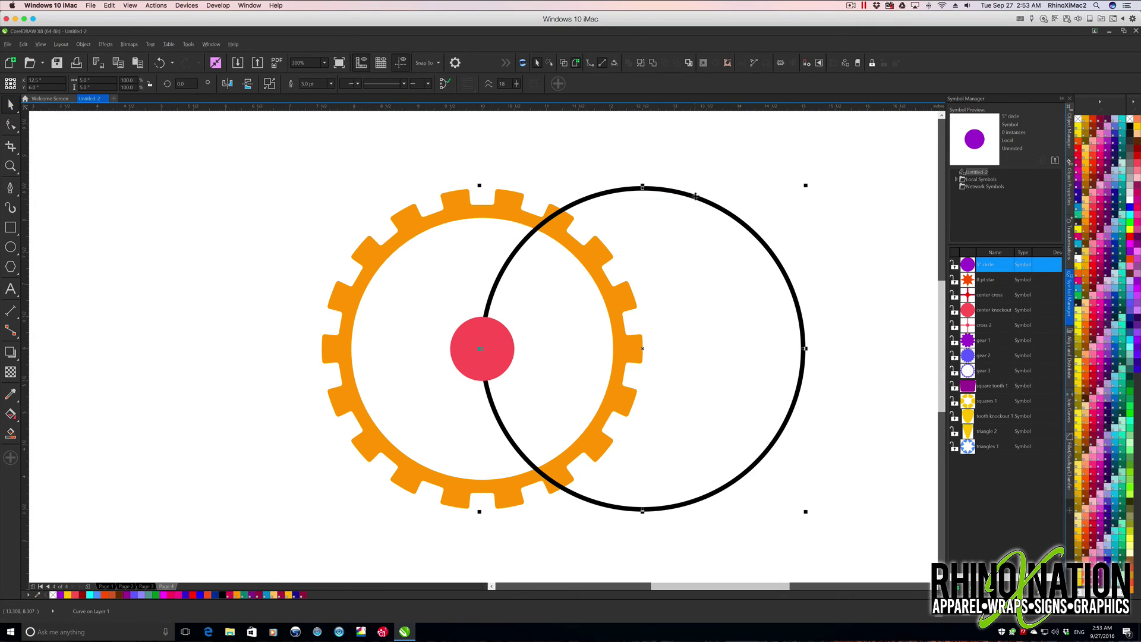
{"action": "right_click", "coordinate": [695, 196]}
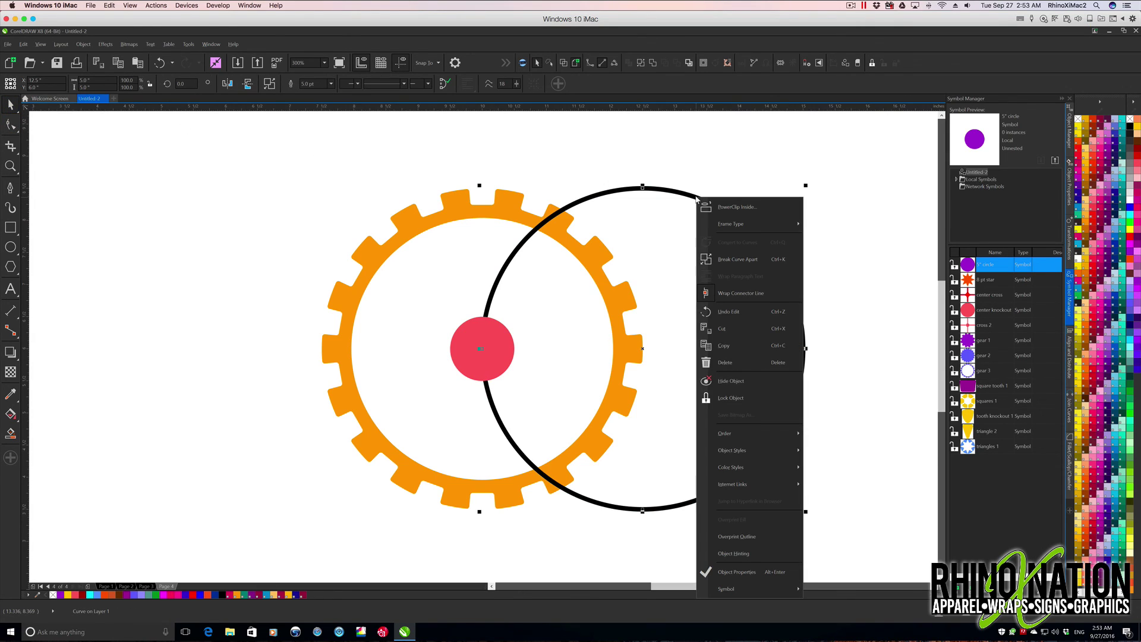
{"action": "left_click", "coordinate": [735, 257]}
{"action": "left_click", "coordinate": [743, 211]}
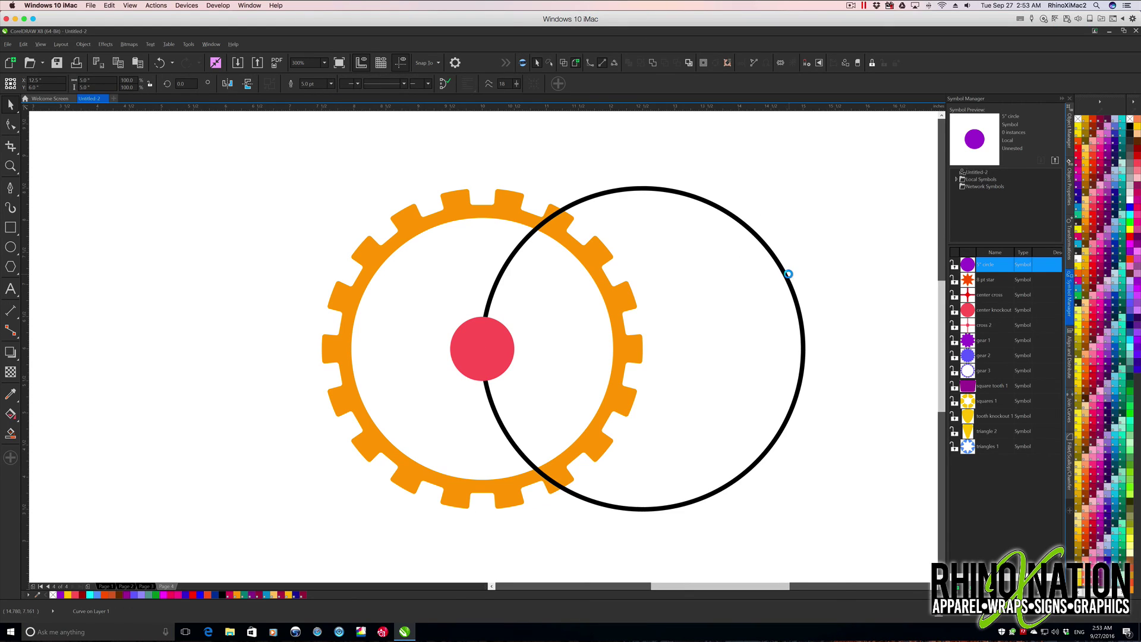
{"action": "key", "text": "Delete"}
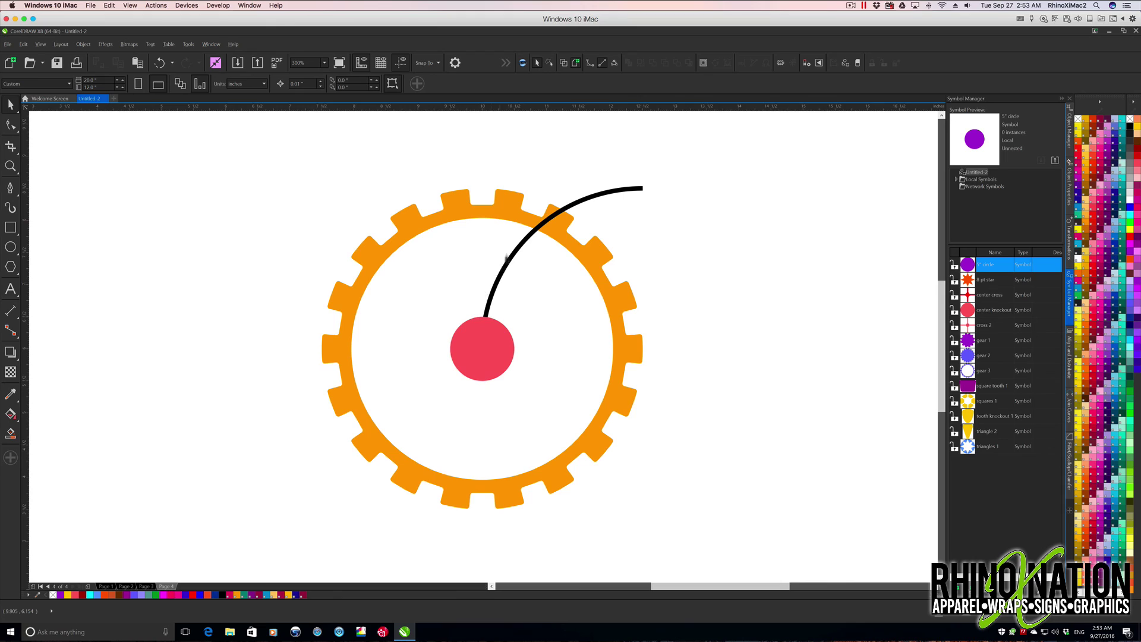
Try to make one copy of the arc rotated 20 degrees about its own center
{"action": "left_click", "coordinate": [487, 310]}
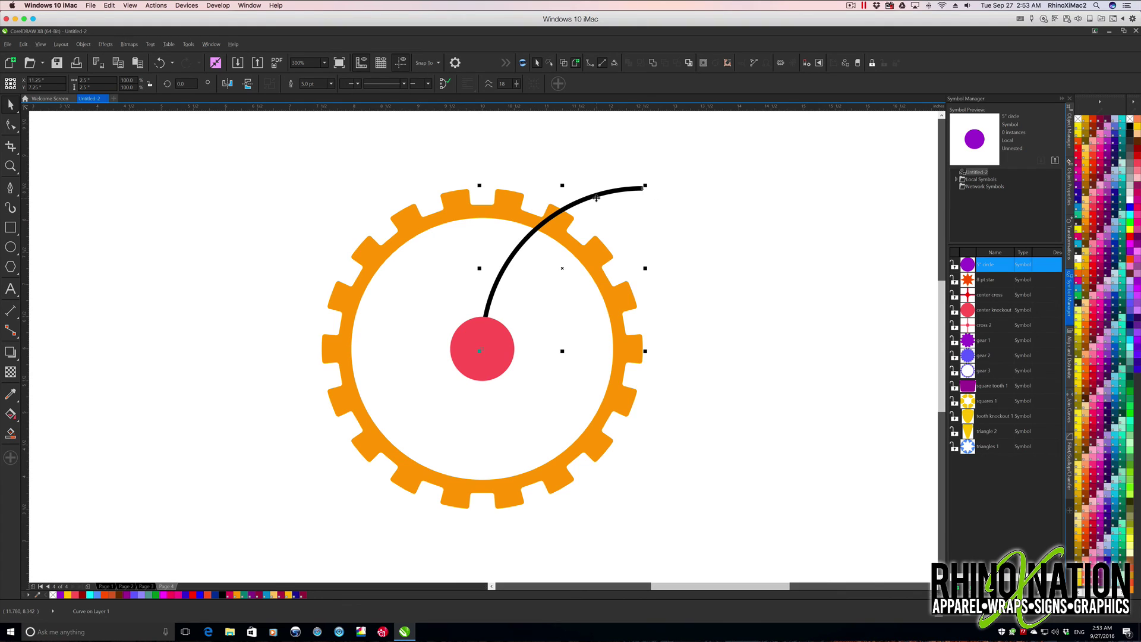
{"action": "left_click", "coordinate": [1068, 249]}
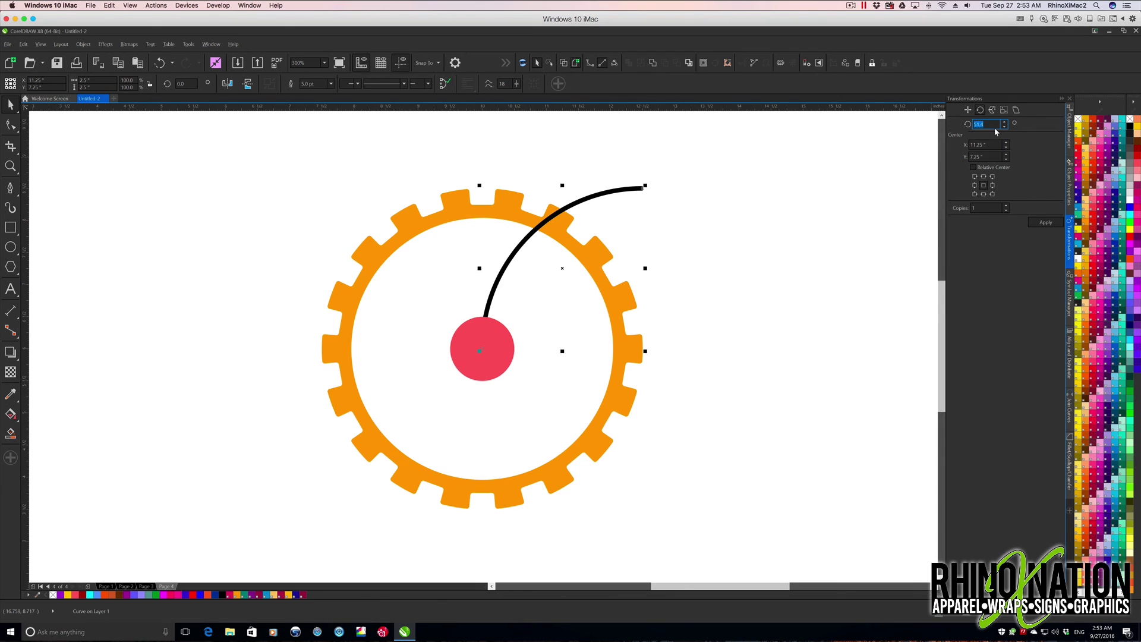
{"action": "type", "text": "20"}
{"action": "left_click", "coordinate": [1044, 223]}
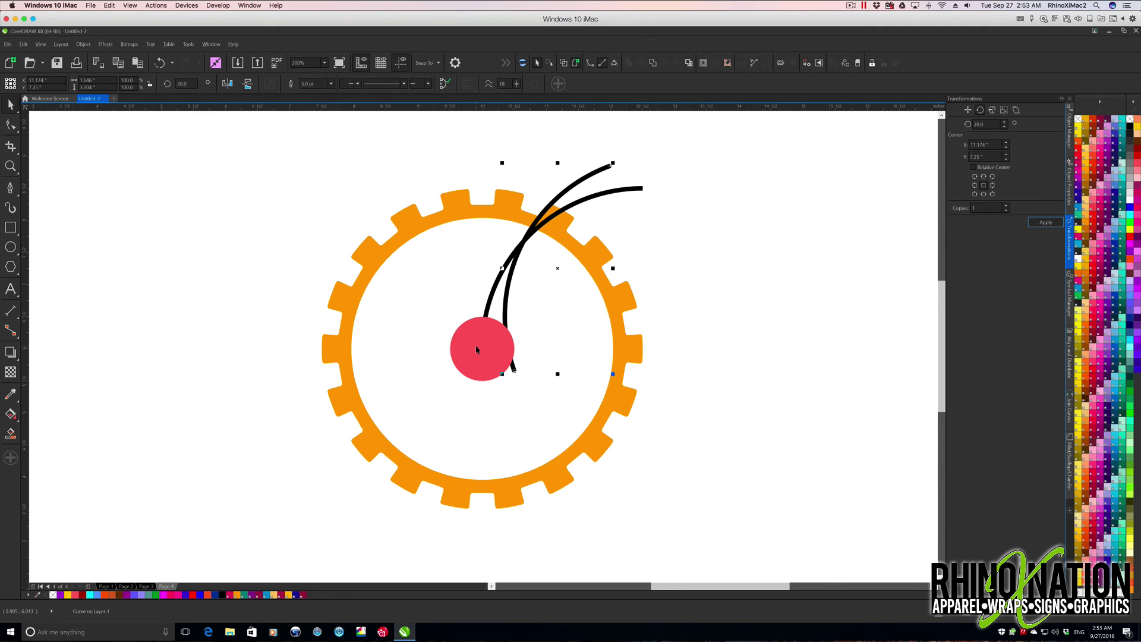
{"action": "key", "text": "ctrl+z"}
Move the arc's rotation center to the gear's center and make one copy rotated 20 degrees
{"action": "left_click", "coordinate": [565, 262]}
{"action": "left_click", "coordinate": [558, 270]}
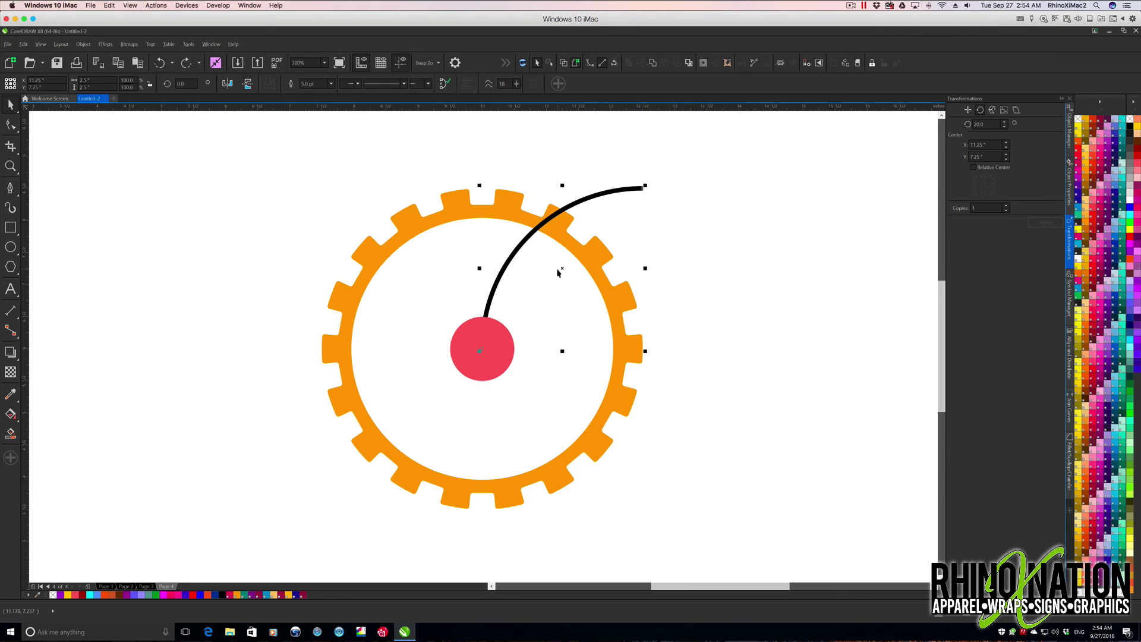
{"action": "mouse_move", "coordinate": [561, 267]}
{"action": "left_mouse_down"}
{"action": "mouse_move", "coordinate": [496, 315]}
{"action": "mouse_move", "coordinate": [480, 348]}
{"action": "left_mouse_up"}
{"action": "left_click", "coordinate": [488, 293]}
{"action": "left_click", "coordinate": [488, 294]}
{"action": "left_click", "coordinate": [488, 294]}
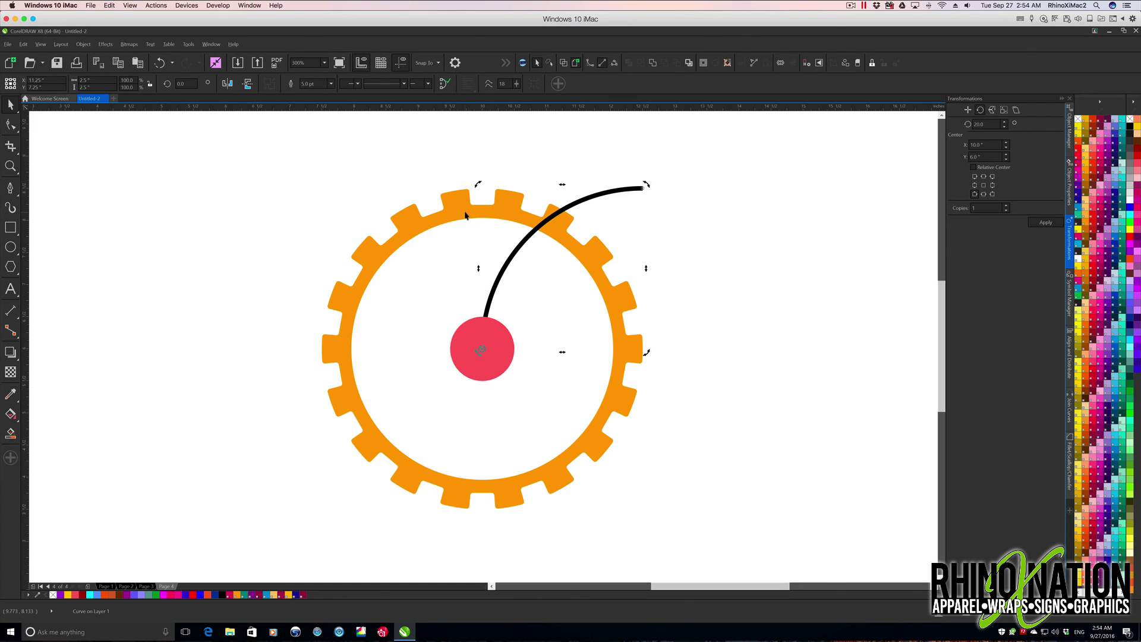
{"action": "left_click", "coordinate": [981, 126]}
{"action": "type", "text": "29"}
{"action": "type", "text": "0"}
{"action": "left_click", "coordinate": [1050, 225]}
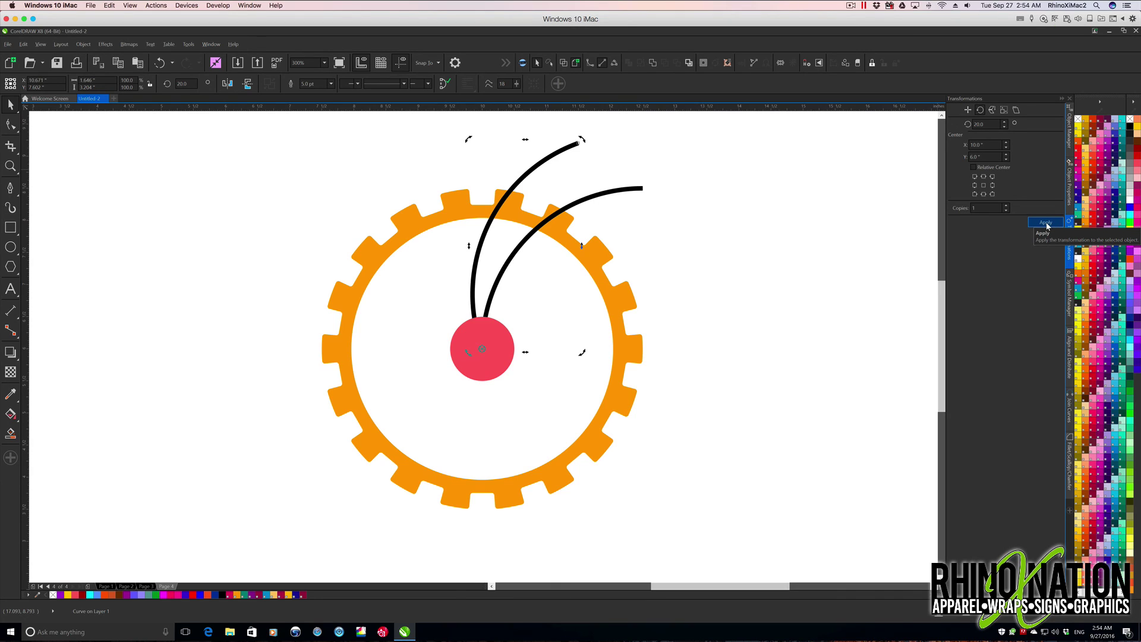
Place a spare copy of the original arc in the empty area to the right of the gear
{"action": "left_click_drag", "start_coordinate": [553, 229], "coordinate": [819, 221]}
{"action": "left_click", "coordinate": [562, 268]}
Convert the outlines of the two arcs on the gear to objects and weld them into one shape
{"action": "left_click", "coordinate": [560, 149]}
{"action": "left_click", "coordinate": [606, 195], "text": "shift"}
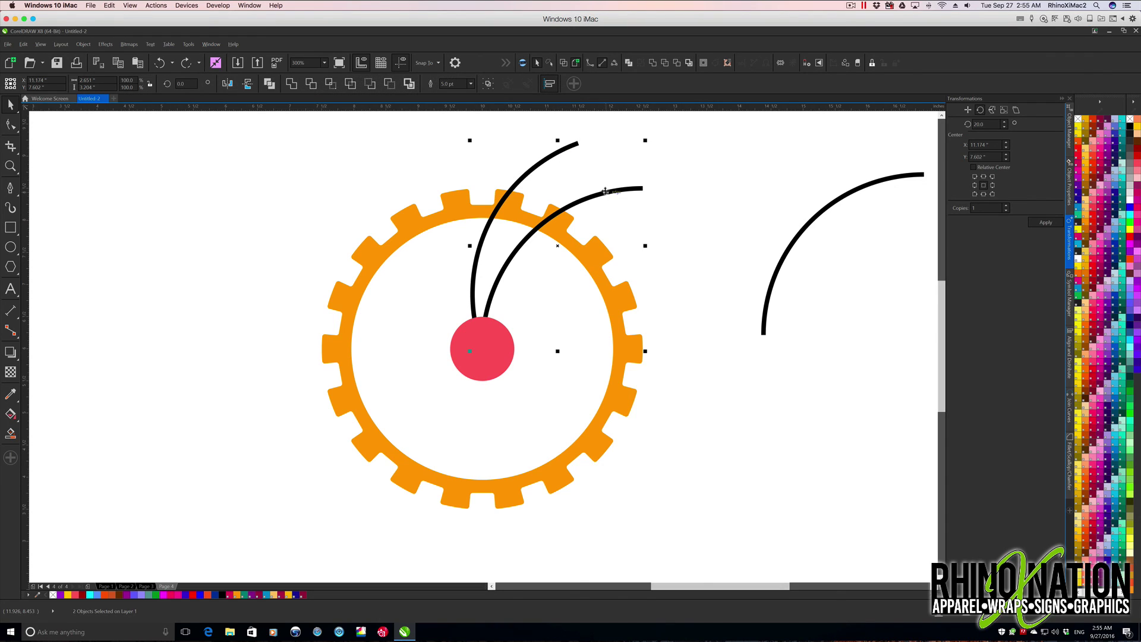
{"action": "left_click", "coordinate": [84, 46]}
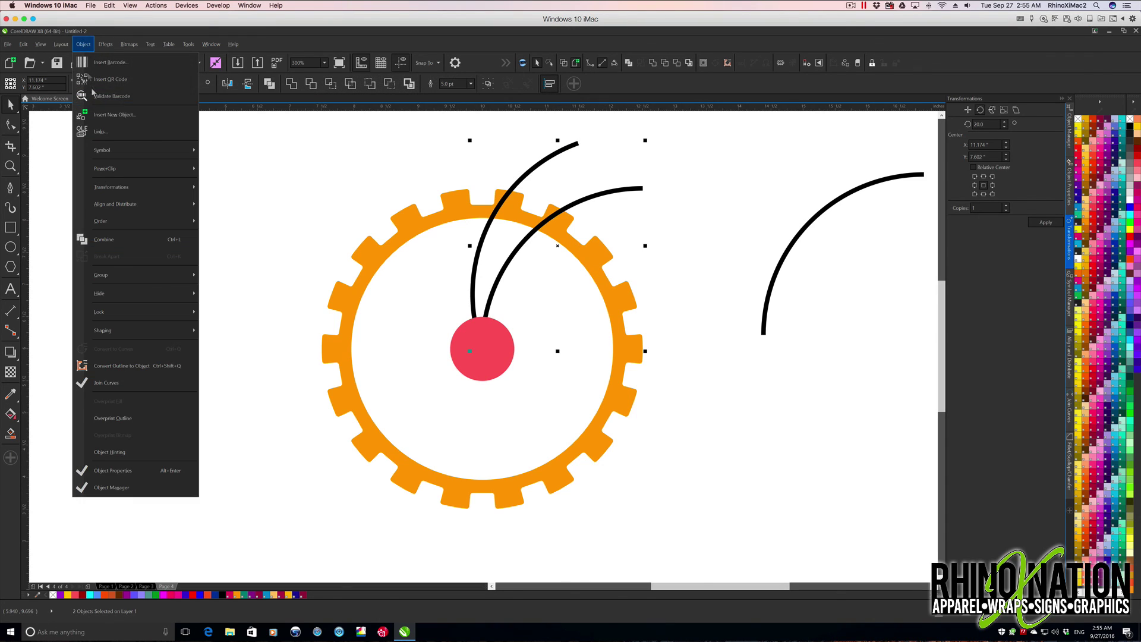
{"action": "left_click", "coordinate": [141, 368]}
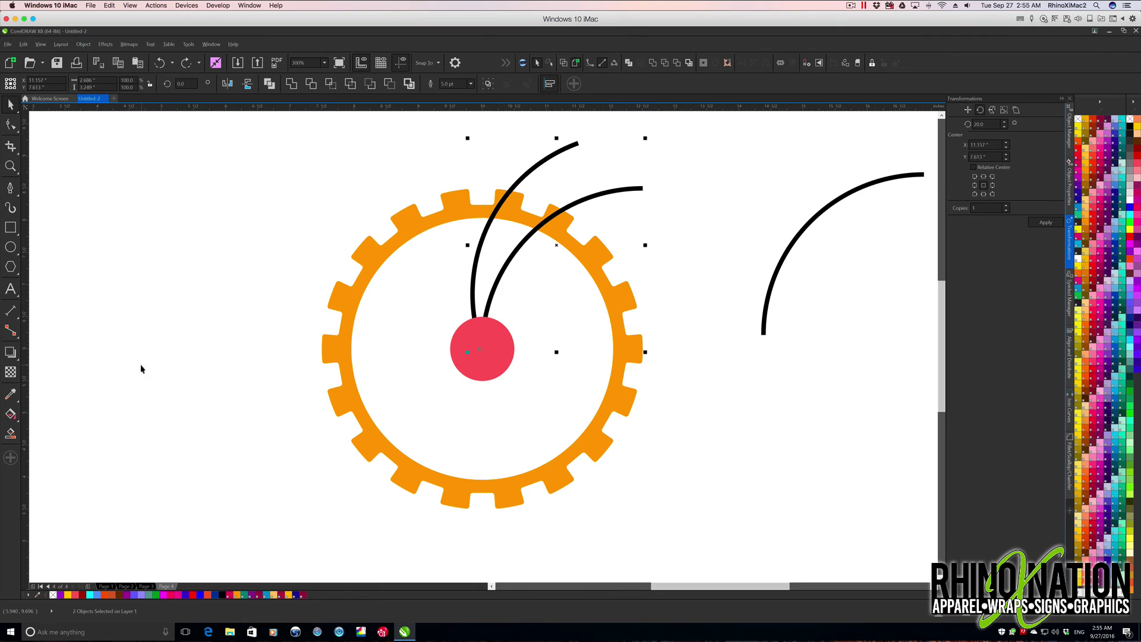
{"action": "left_click", "coordinate": [291, 86]}
Scale the welded arcs down to about 60.8% so their outer ends meet the inside of the orange ring
{"action": "left_click_drag", "start_coordinate": [632, 189], "coordinate": [803, 236]}
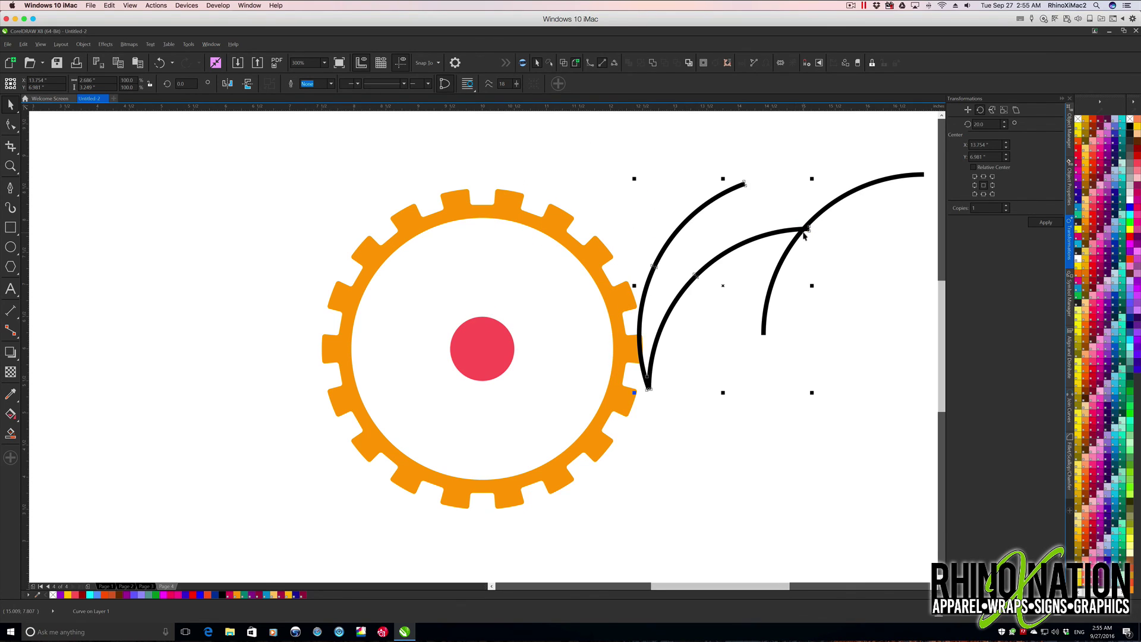
{"action": "key", "text": "ctrl+z"}
{"action": "left_click_drag", "start_coordinate": [646, 138], "coordinate": [585, 220]}
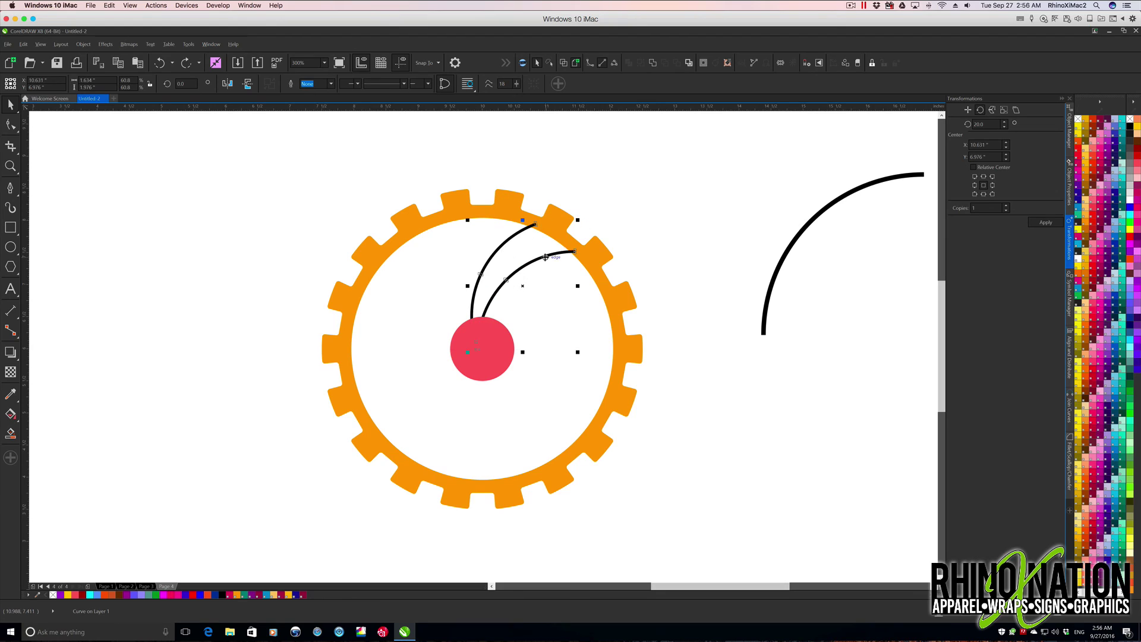
{"action": "left_click", "coordinate": [506, 254]}
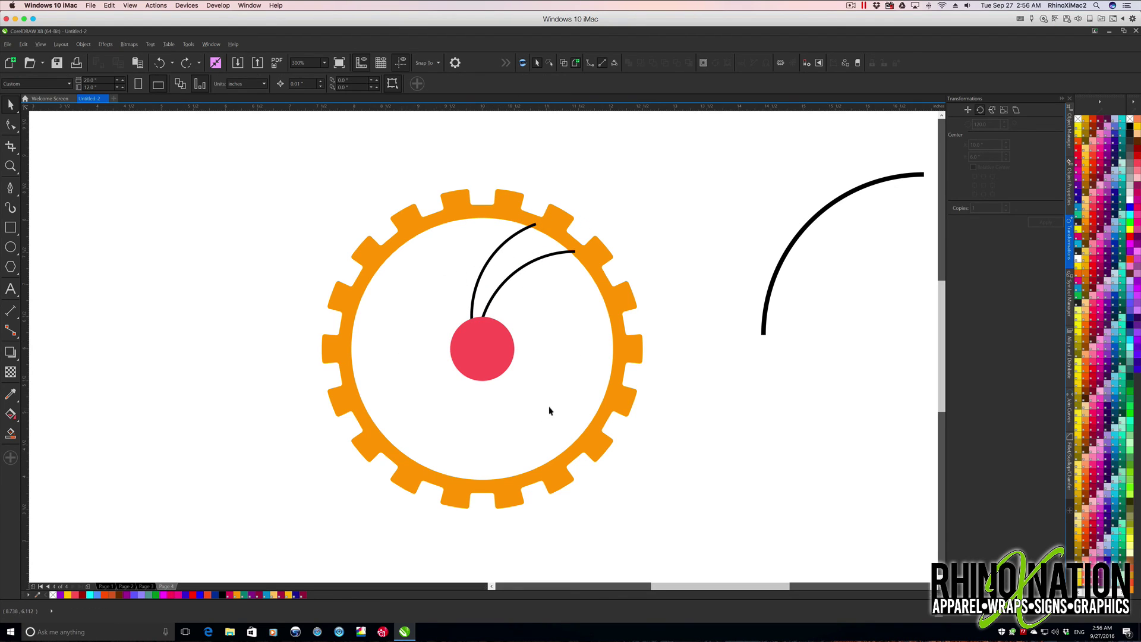
Set the welded arcs' rotation center to the gear's center and make two copies rotated by 360/3 degrees each
{"action": "left_click", "coordinate": [509, 275]}
{"action": "left_click", "coordinate": [520, 279]}
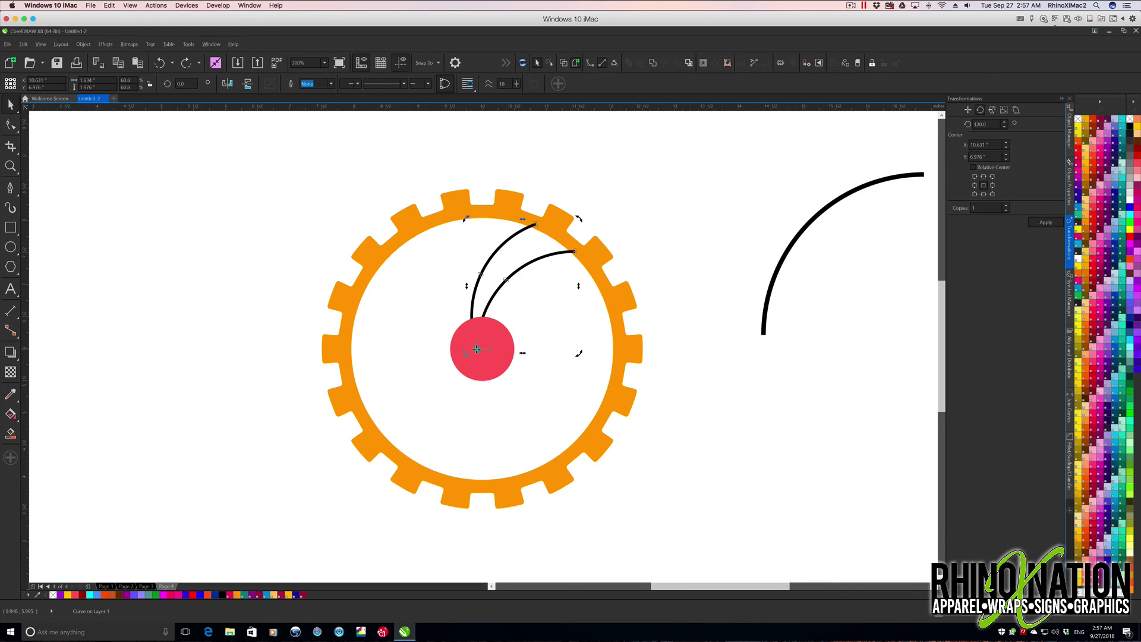
{"action": "left_click_drag", "start_coordinate": [480, 347], "coordinate": [481, 349]}
{"action": "double_click", "coordinate": [986, 124]}
{"action": "type", "text": "360/3"}
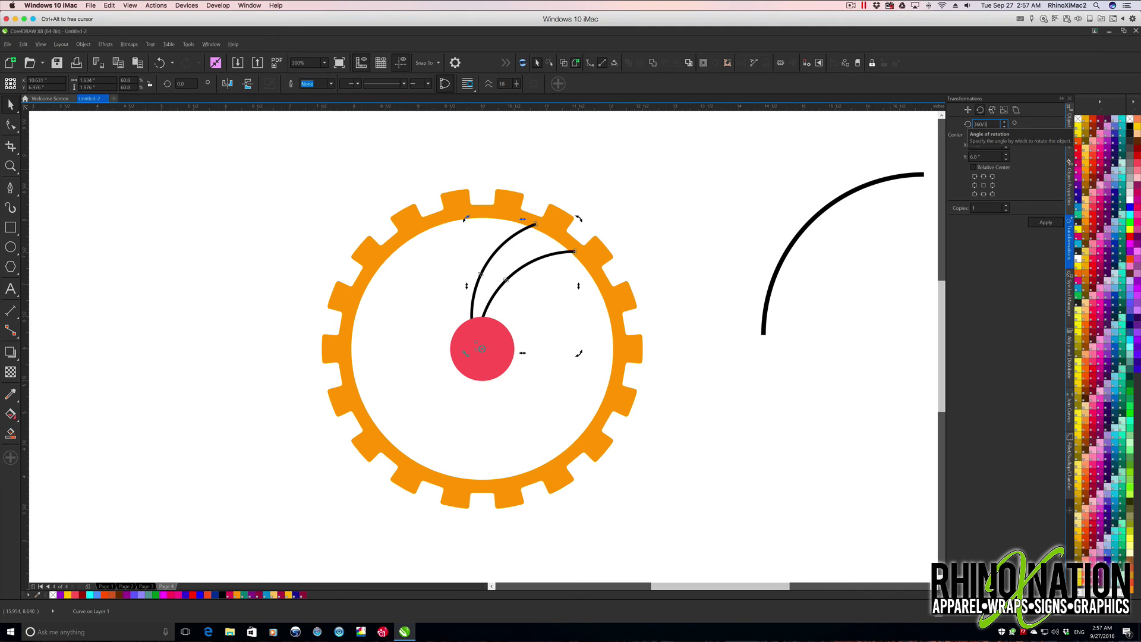
{"action": "left_click", "coordinate": [1045, 222]}
{"action": "left_click", "coordinate": [1046, 222]}
Fill a copy of the center circle with red and set its diameter to 0.5 inch
{"action": "left_click", "coordinate": [483, 344]}
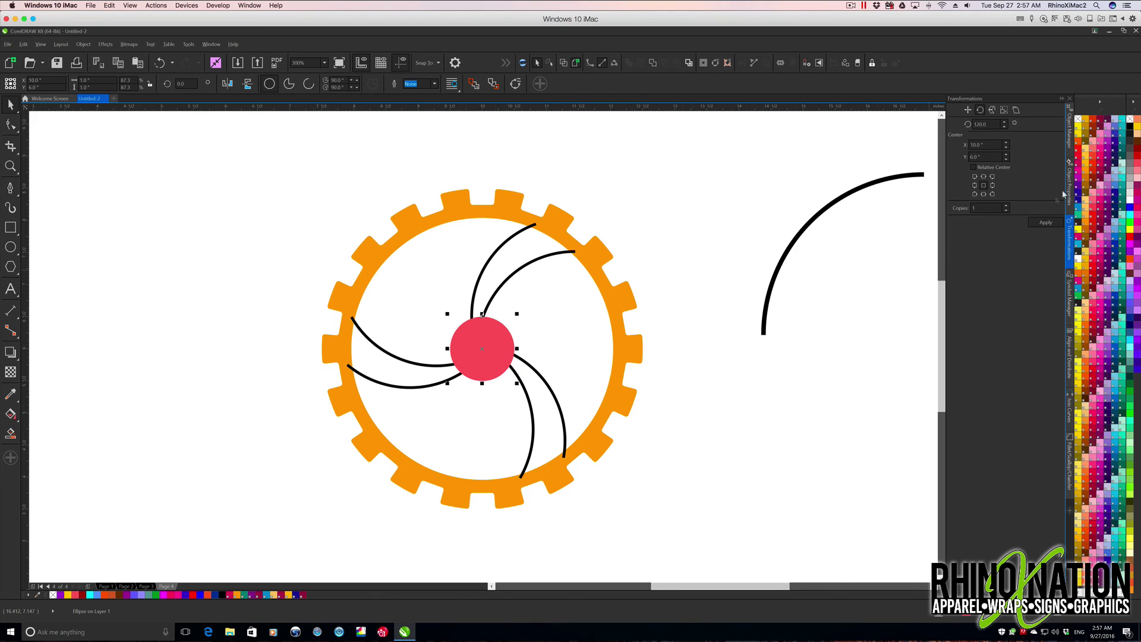
{"action": "left_click", "coordinate": [1095, 171]}
{"action": "left_click", "coordinate": [84, 80]}
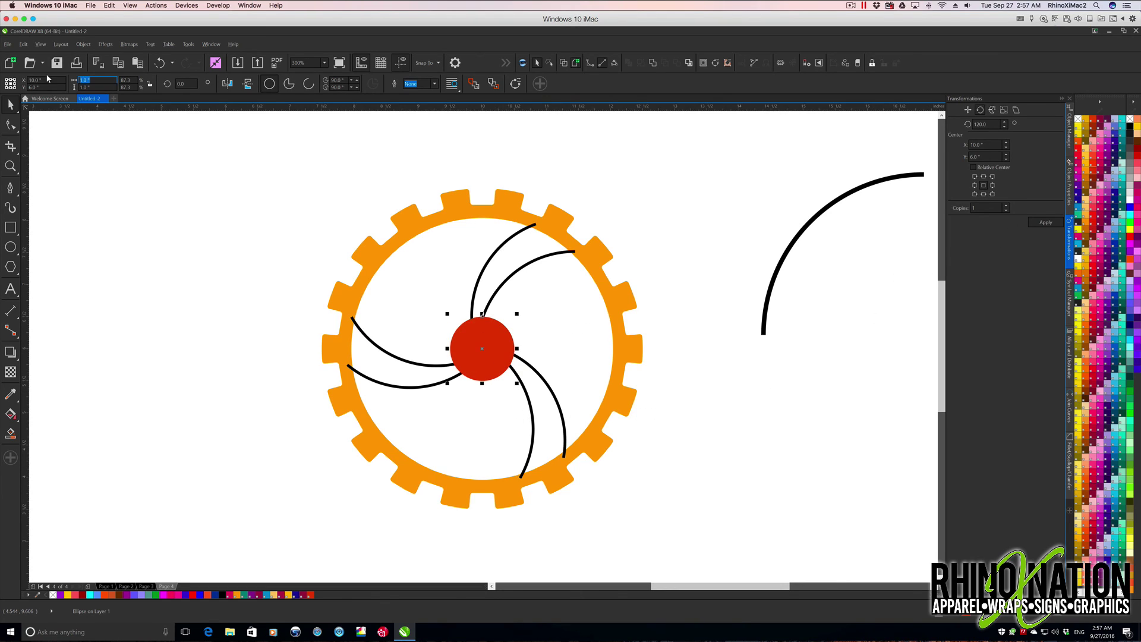
{"action": "type", "text": "5"}
{"action": "key", "text": "Tab"}
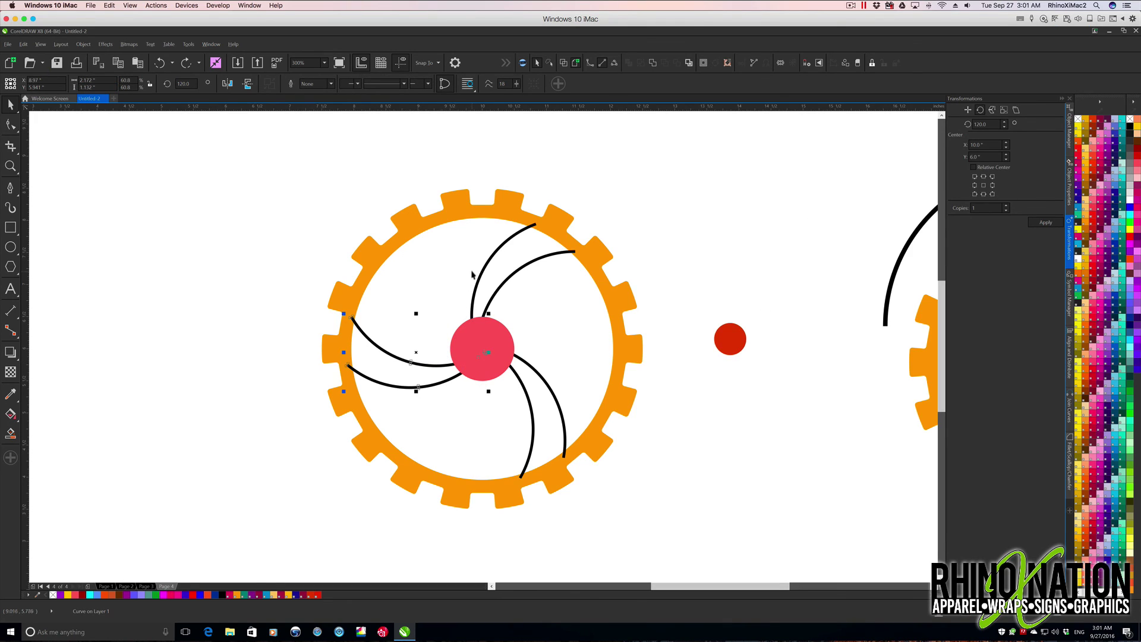
Weld the three pairs of curved spokes together with the pink center circle
{"action": "left_click", "coordinate": [481, 276], "text": "shift"}
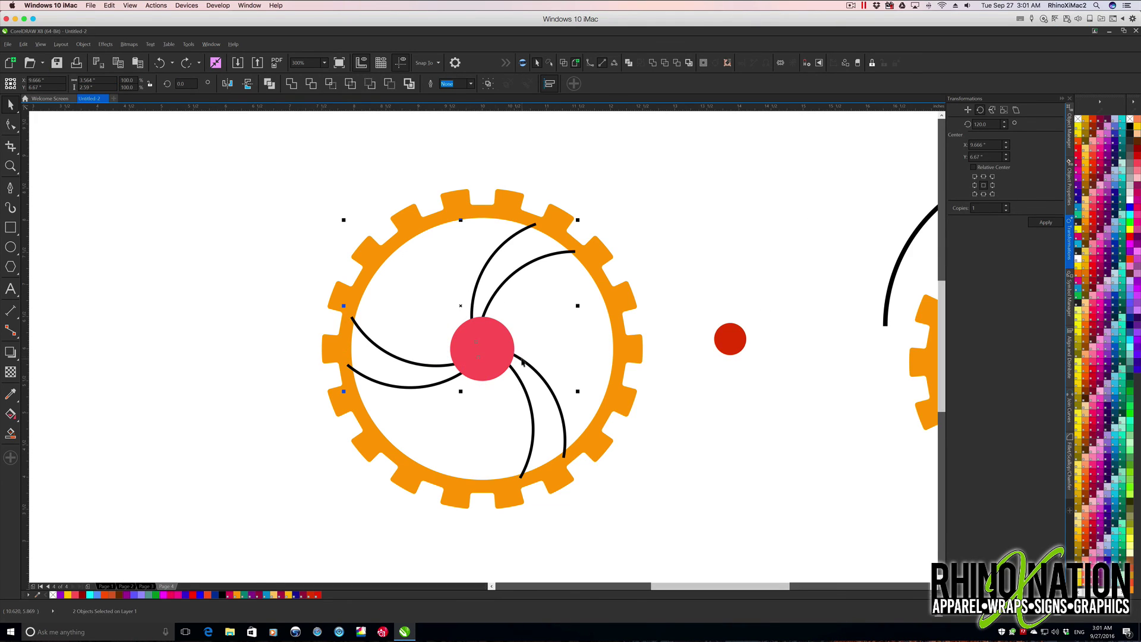
{"action": "left_click", "coordinate": [470, 335], "text": "shift"}
{"action": "left_click", "coordinate": [291, 83]}
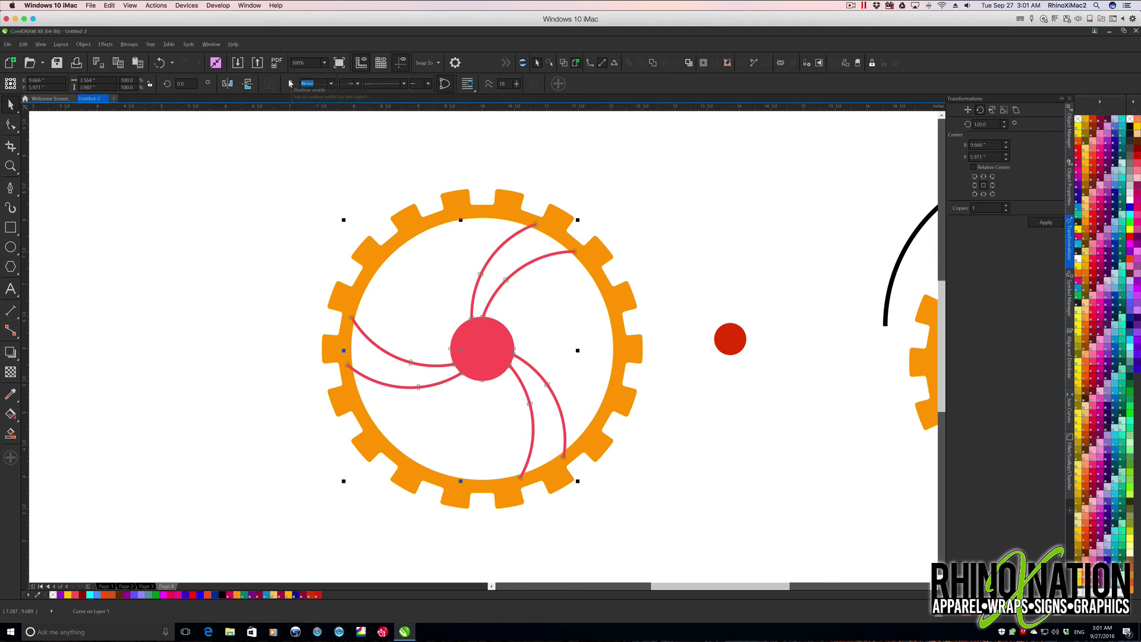
Weld the spokes and hub to the orange toothed ring, and cut a center hole in the hub with the red circle
{"action": "left_click", "coordinate": [504, 213], "text": "shift"}
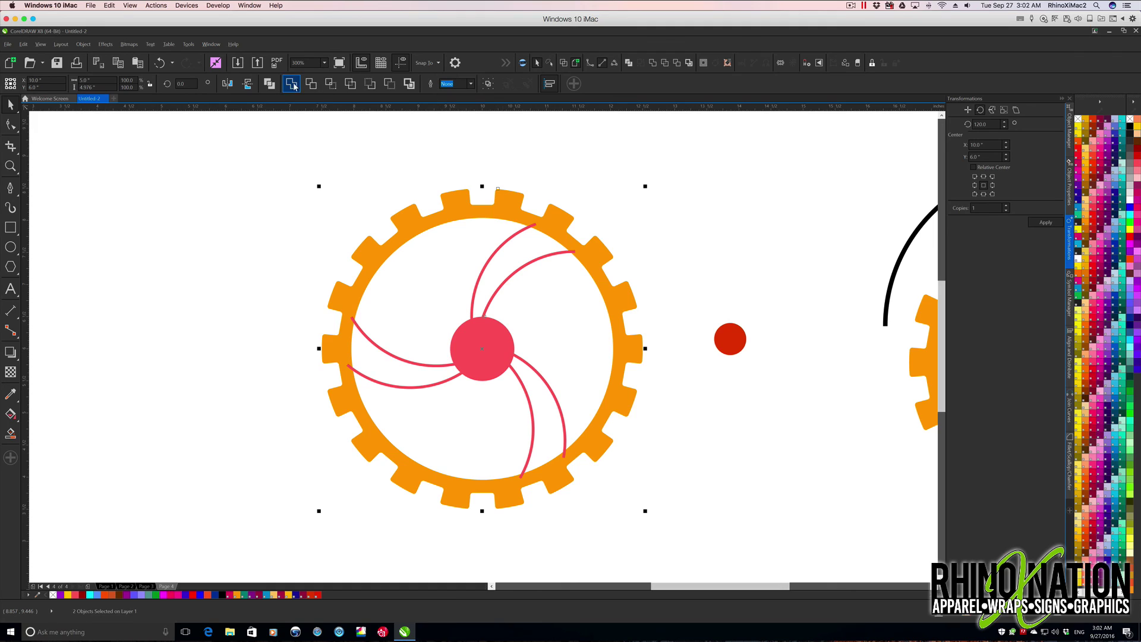
{"action": "left_click", "coordinate": [291, 84]}
{"action": "left_click", "coordinate": [730, 337]}
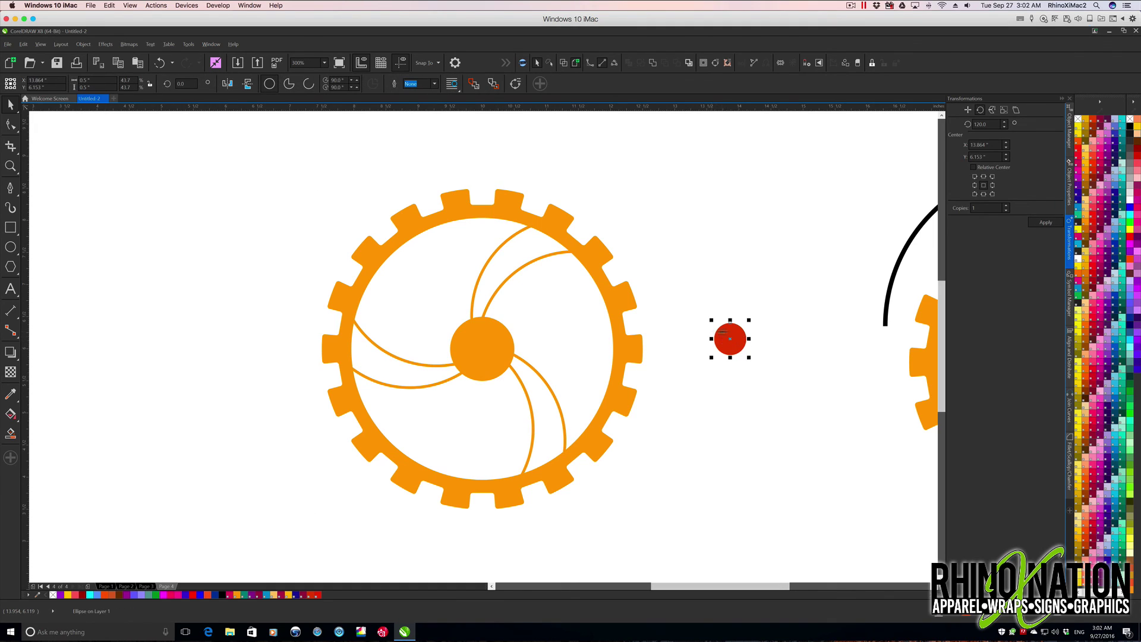
{"action": "key", "text": "p"}
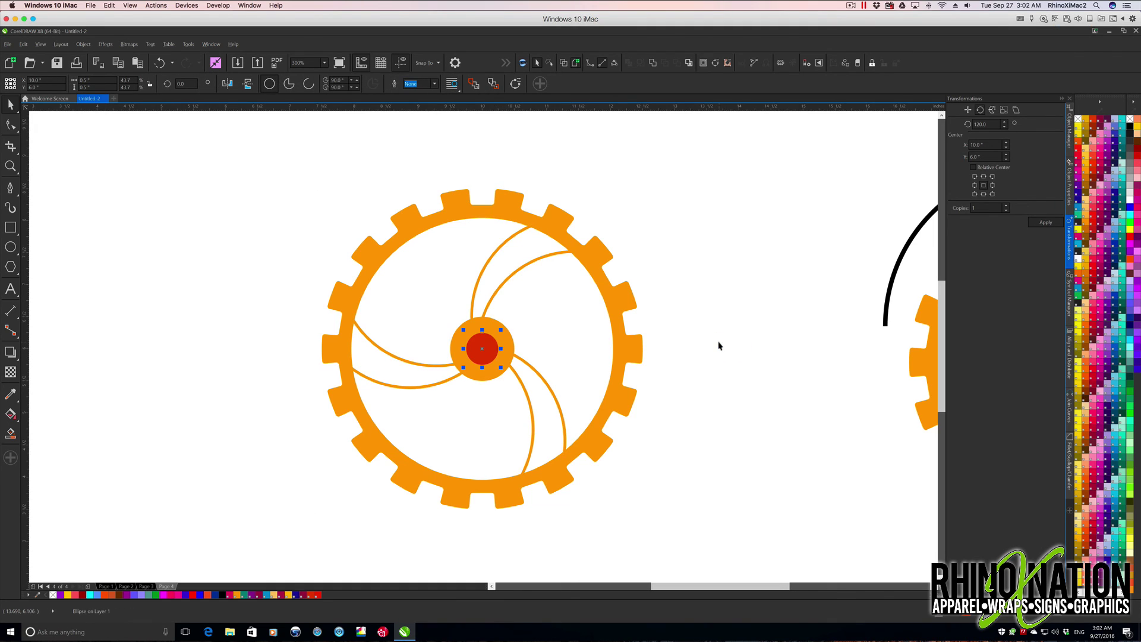
{"action": "left_click", "coordinate": [510, 212], "text": "shift"}
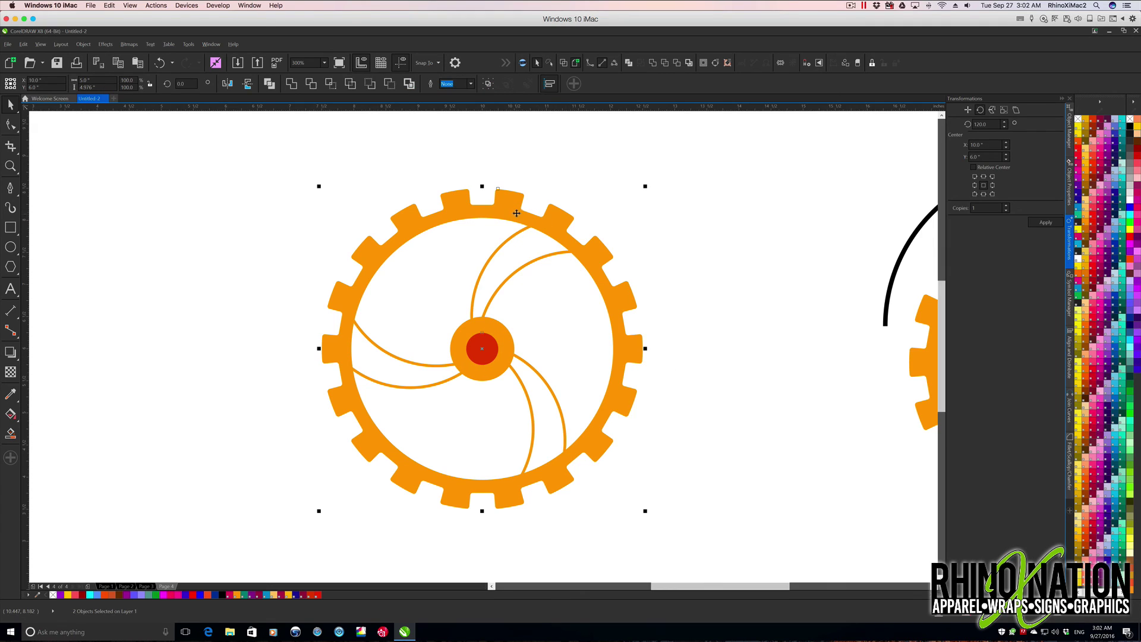
{"action": "left_click", "coordinate": [390, 84]}
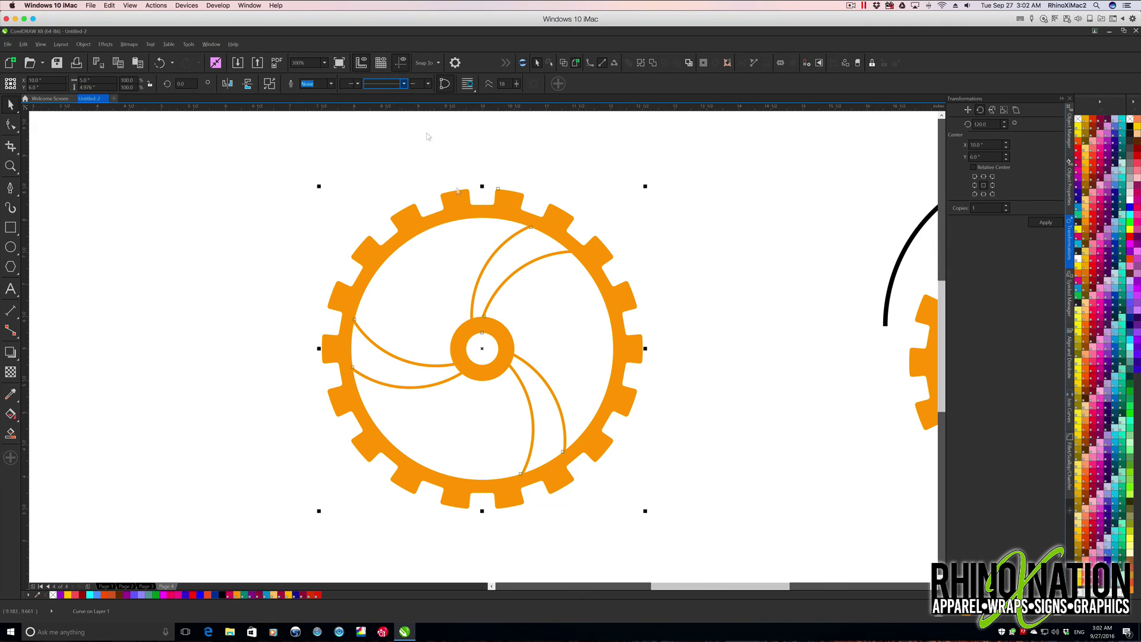
Fillet the corners of the welded orange gear with a 0.07 inch radius
{"action": "left_click", "coordinate": [514, 235]}
{"action": "left_click", "coordinate": [1070, 466]}
{"action": "left_click", "coordinate": [987, 137]}
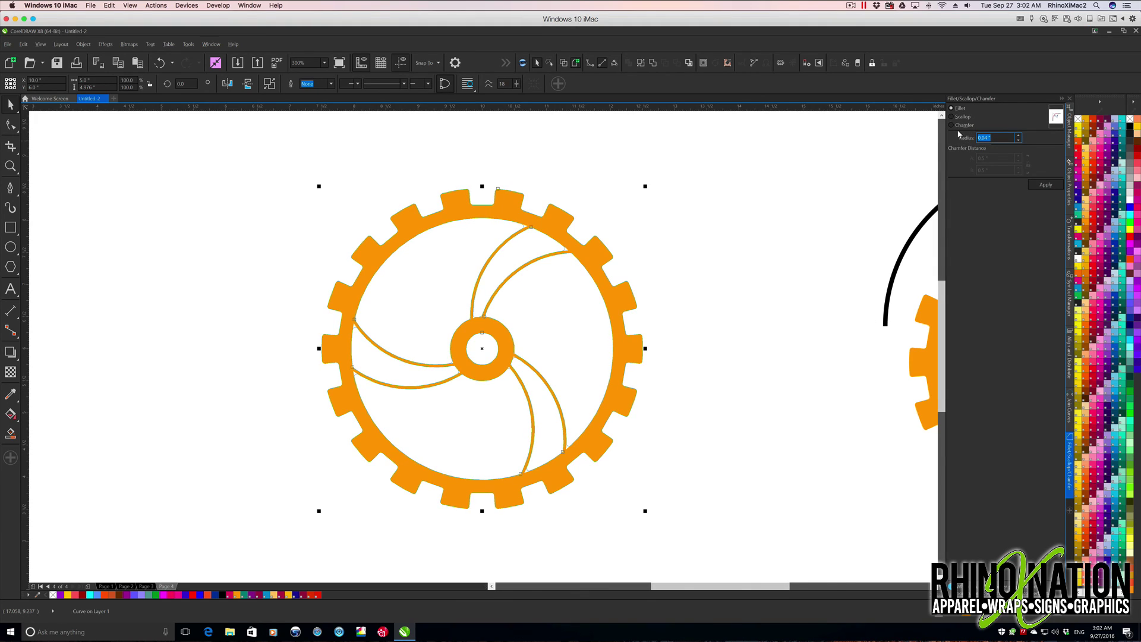
{"action": "left_click", "coordinate": [1017, 135]}
{"action": "left_click", "coordinate": [1017, 136]}
{"action": "left_click", "coordinate": [1018, 135]}
{"action": "left_click", "coordinate": [1045, 184]}
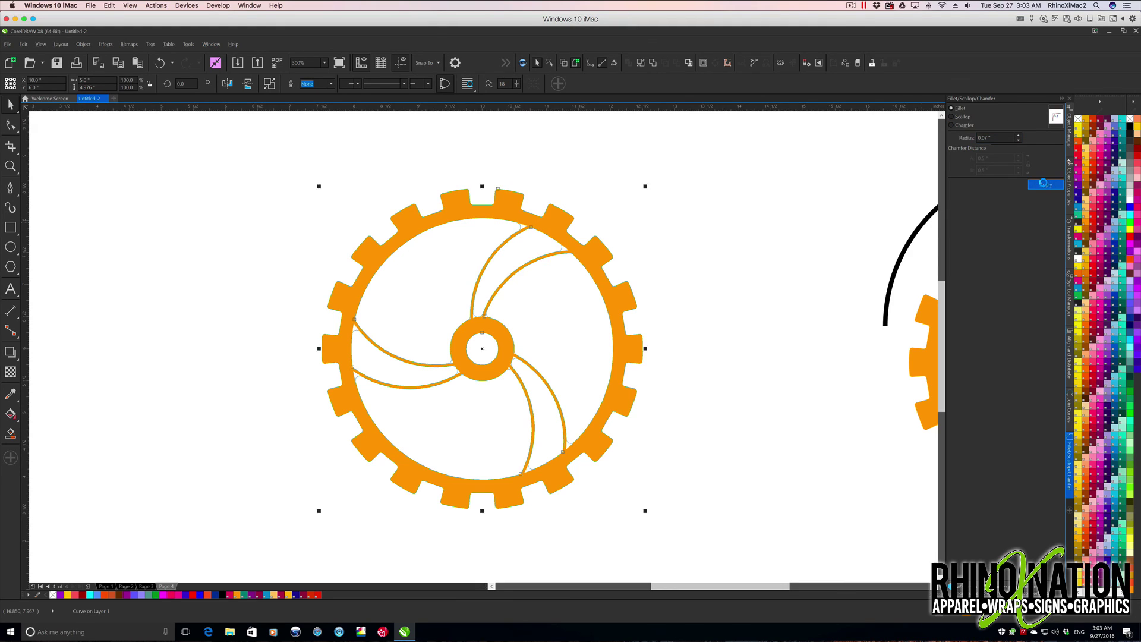
{"action": "left_click", "coordinate": [545, 254]}
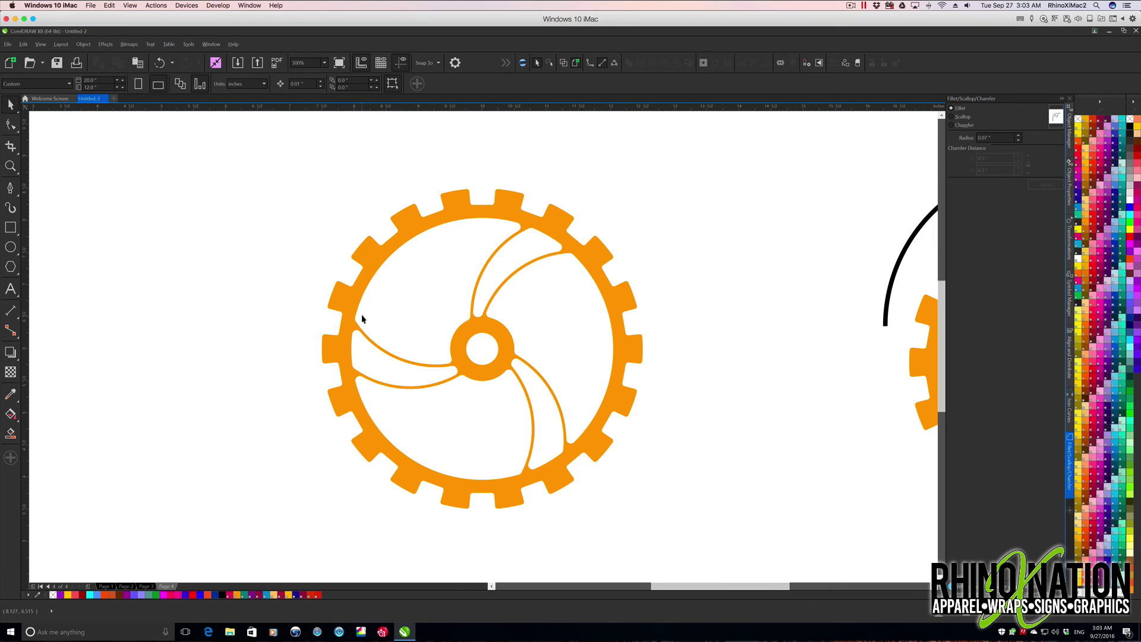
{"action": "key", "text": "ctrl+z"}
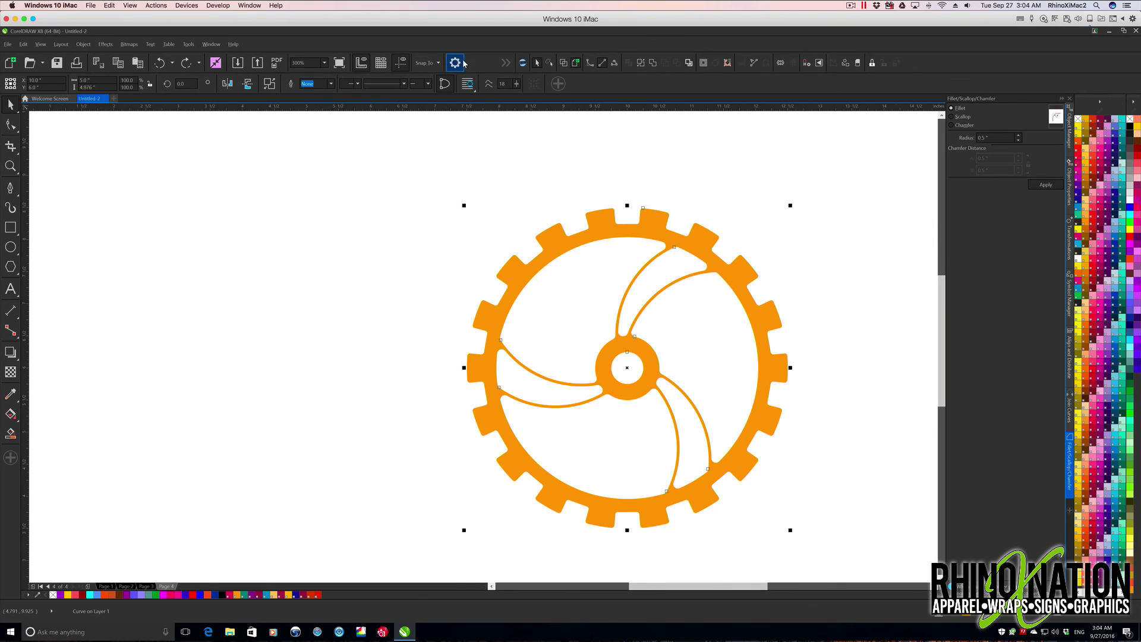
Move the finished gear to the page's upper-left corner and center the spare orange ring on the page
{"action": "left_click", "coordinate": [324, 62]}
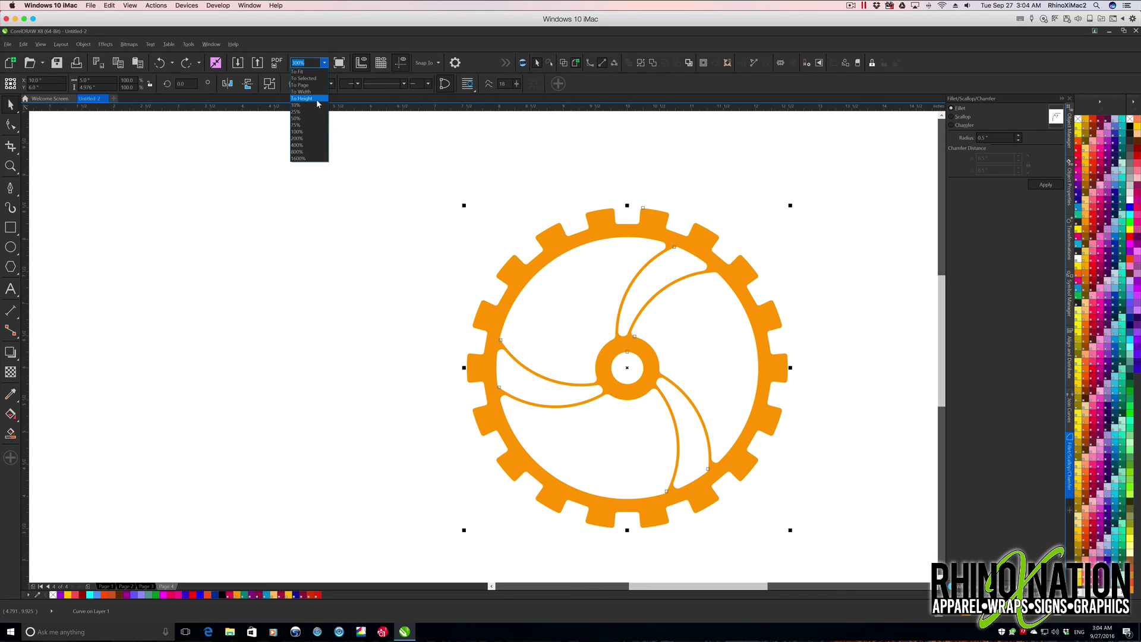
{"action": "left_click", "coordinate": [317, 99]}
{"action": "left_click_drag", "start_coordinate": [551, 305], "coordinate": [254, 158]}
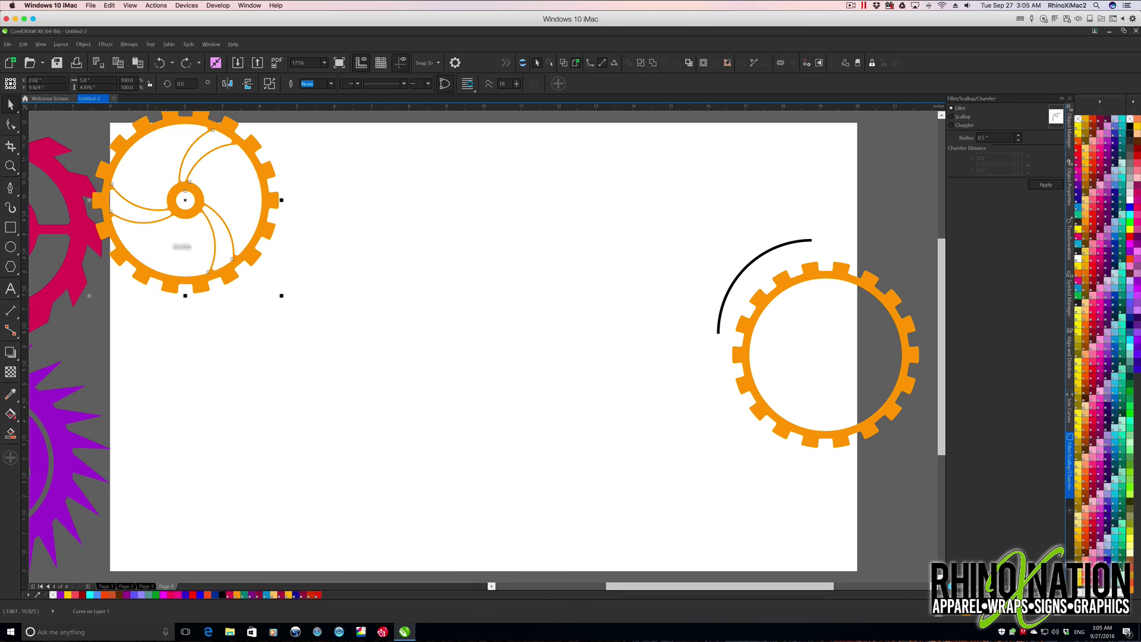
{"action": "left_click_drag", "start_coordinate": [775, 290], "coordinate": [492, 291]}
{"action": "key", "text": "p"}
Place the black arc's lower end at the ring's center and scale the arc to about 59.7% to meet the ring
{"action": "left_click_drag", "start_coordinate": [726, 292], "coordinate": [639, 276]}
{"action": "left_click_drag", "start_coordinate": [631, 318], "coordinate": [483, 346]}
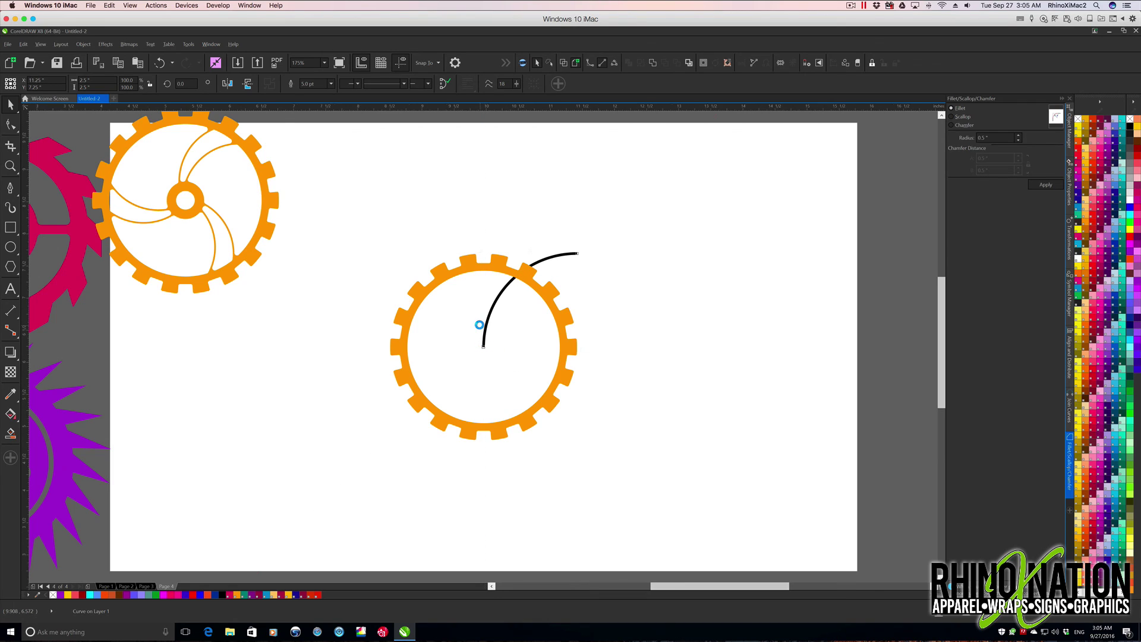
{"action": "scroll", "coordinate": [480, 324], "scroll_direction": "up", "scroll_amount": 2}
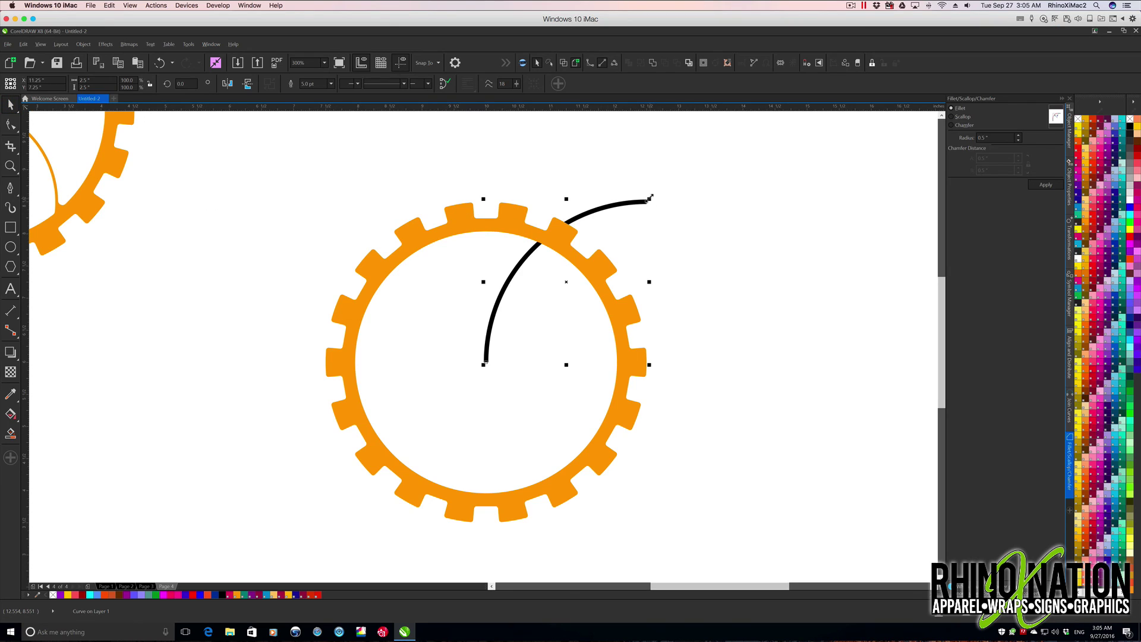
{"action": "left_click_drag", "start_coordinate": [650, 197], "coordinate": [597, 266]}
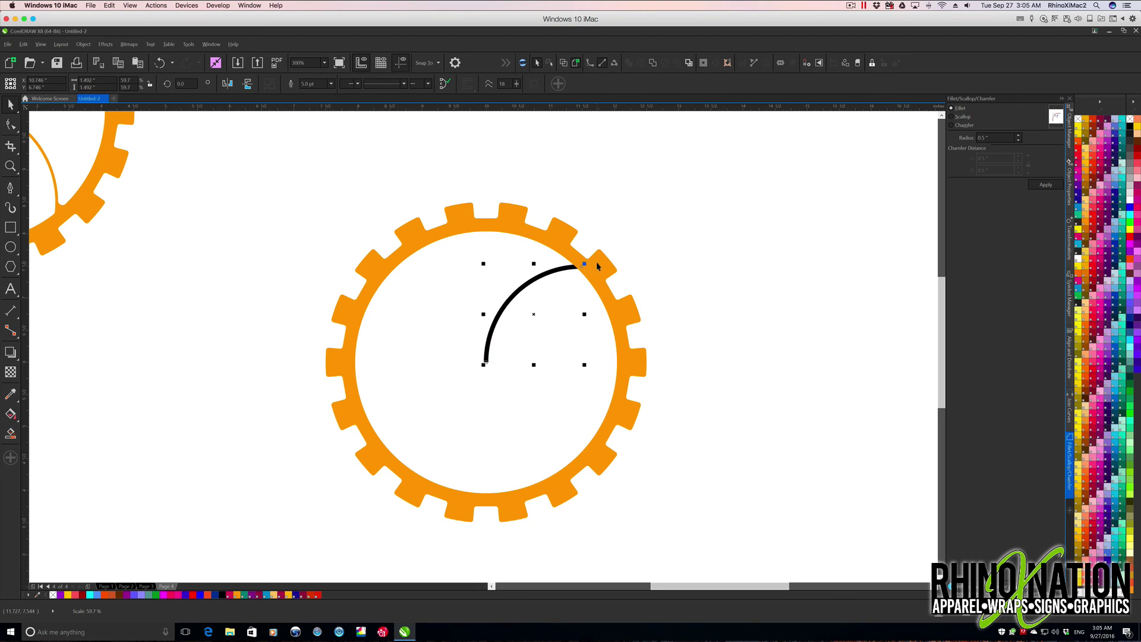
Bow the black arc further outward by adjusting its curve handles with the Shape tool
{"action": "key", "text": "F10"}
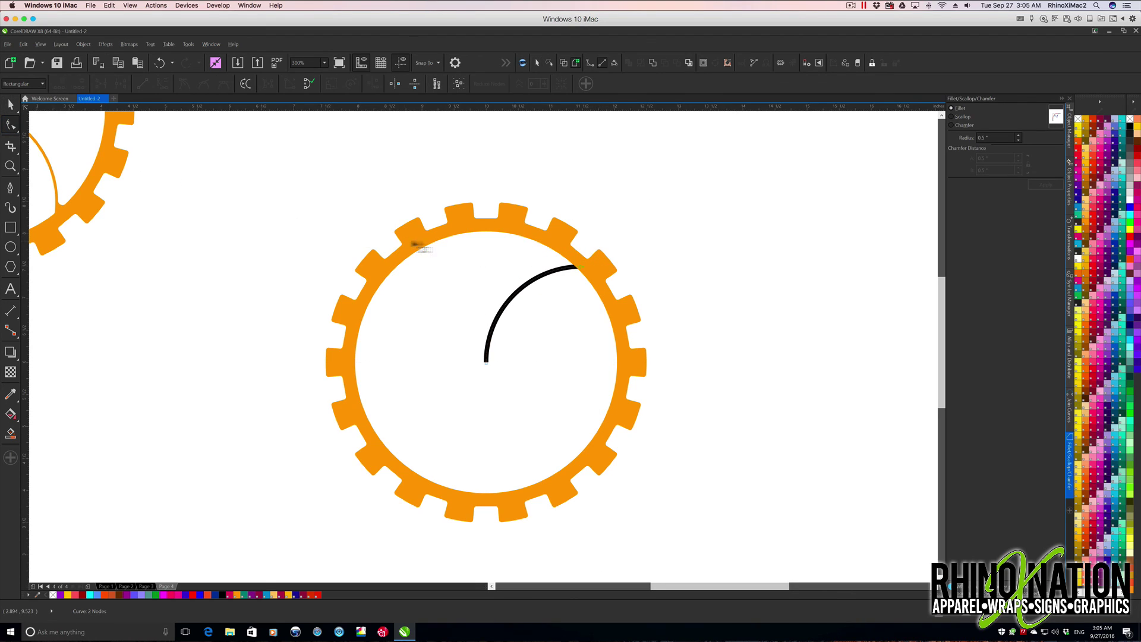
{"action": "left_click_drag", "start_coordinate": [486, 310], "coordinate": [465, 309]}
{"action": "left_click_drag", "start_coordinate": [529, 265], "coordinate": [512, 250]}
{"action": "left_click", "coordinate": [465, 309]}
{"action": "left_click_drag", "start_coordinate": [466, 308], "coordinate": [465, 301]}
{"action": "key", "text": "space"}
Make 17 copies of the curved spoke around the ring's center, each rotated by 20 degrees
{"action": "left_click", "coordinate": [484, 358]}
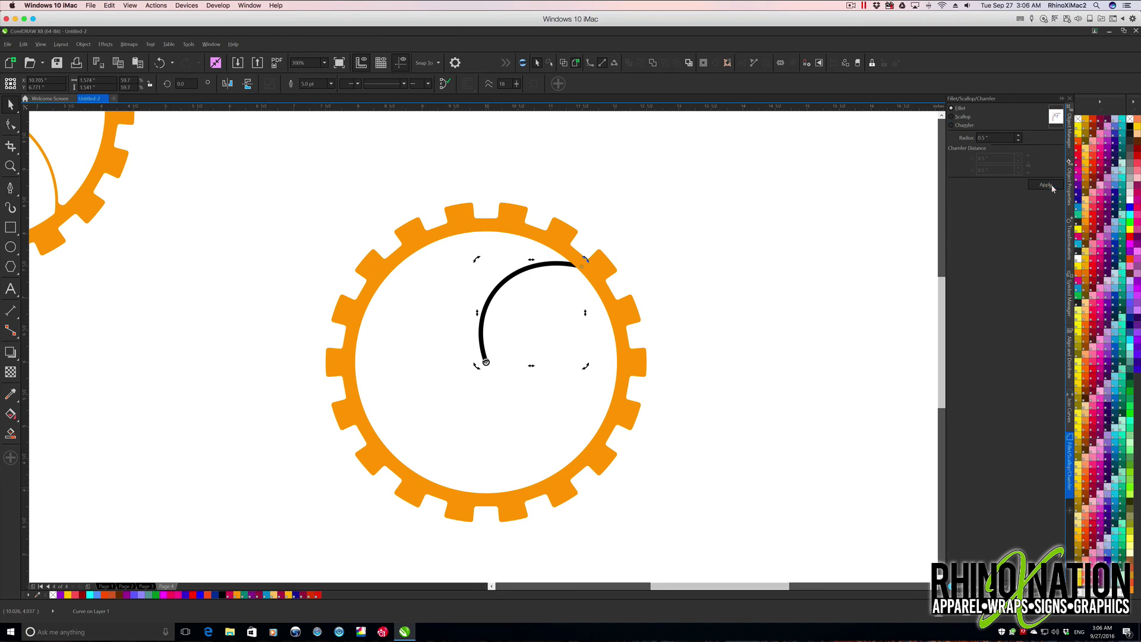
{"action": "left_click", "coordinate": [1070, 241]}
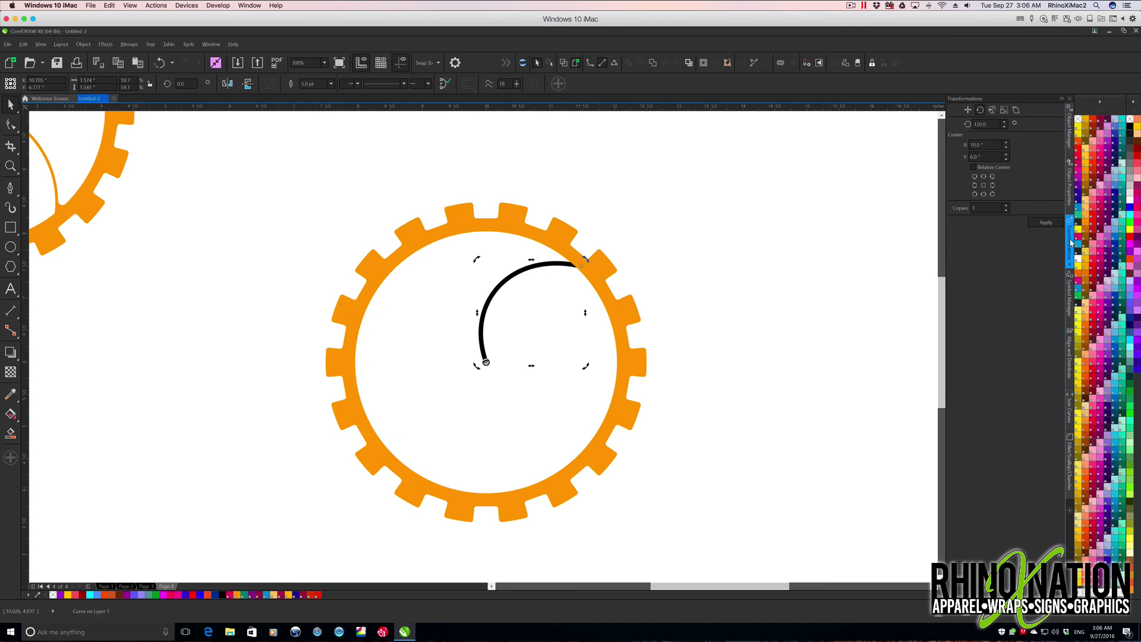
{"action": "key", "text": "BackSpace"}
{"action": "type", "text": "20"}
{"action": "left_click", "coordinate": [1041, 223]}
{"action": "left_click", "coordinate": [1041, 224]}
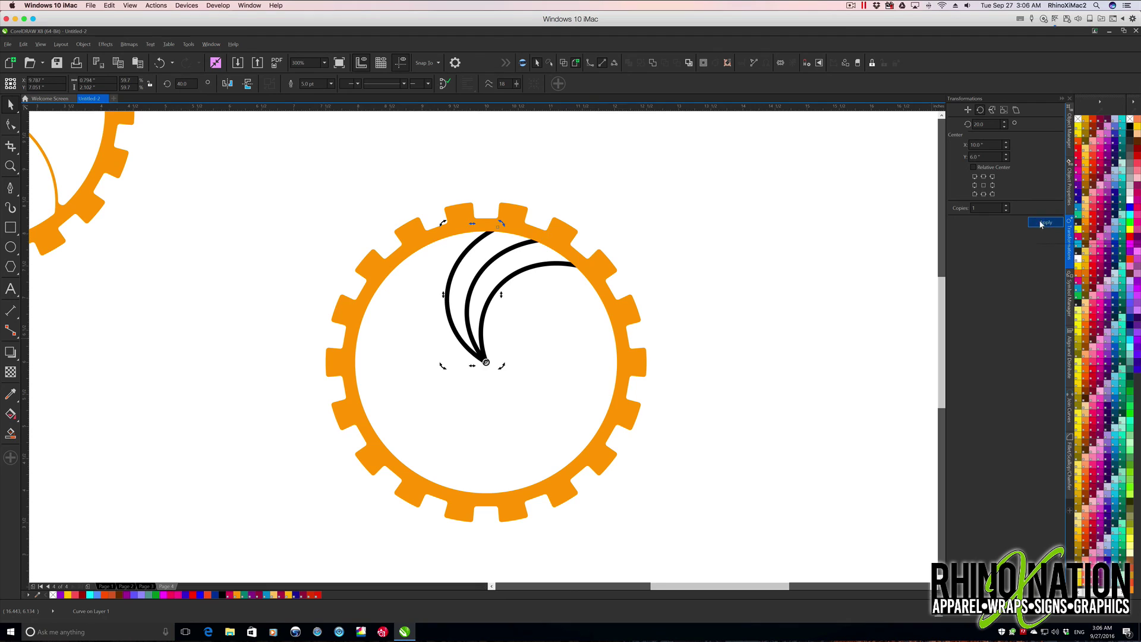
{"action": "left_click", "coordinate": [1041, 223]}
{"action": "left_click", "coordinate": [1041, 222]}
{"action": "left_click", "coordinate": [1040, 223]}
{"action": "left_click", "coordinate": [1039, 222]}
{"action": "left_click", "coordinate": [1039, 222]}
{"action": "left_click", "coordinate": [1039, 222]}
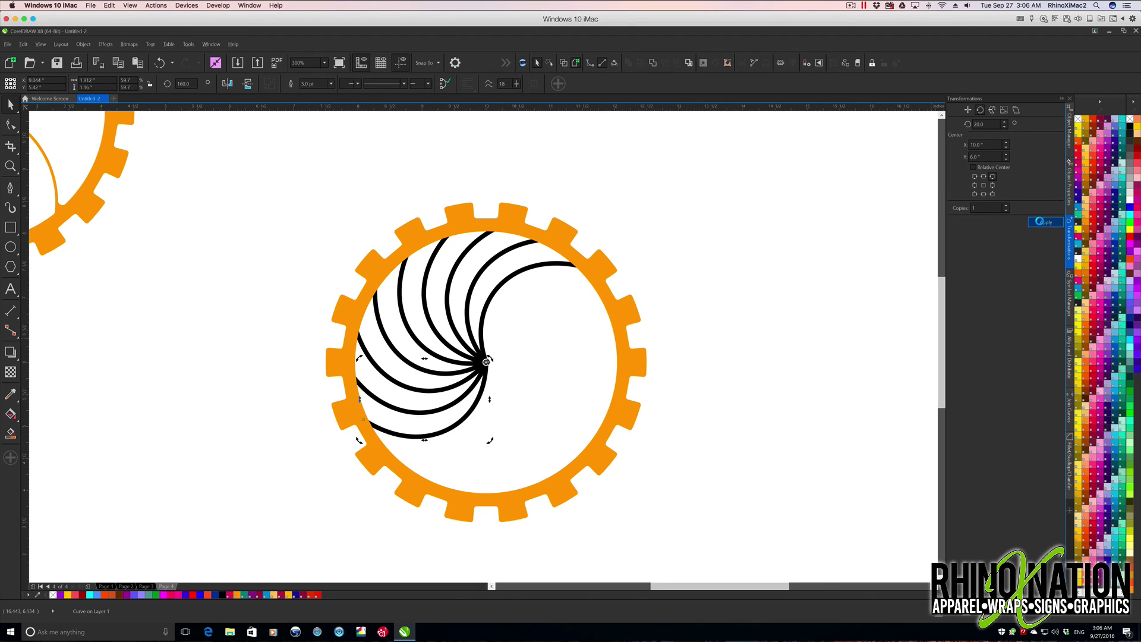
{"action": "left_click", "coordinate": [1039, 221]}
{"action": "left_click", "coordinate": [1039, 221]}
{"action": "left_click", "coordinate": [1039, 221]}
{"action": "left_click", "coordinate": [1039, 222]}
{"action": "left_click", "coordinate": [1040, 222]}
{"action": "left_click", "coordinate": [1039, 222]}
{"action": "left_click", "coordinate": [1039, 221]}
{"action": "left_click", "coordinate": [1039, 221]}
{"action": "left_click", "coordinate": [1040, 221]}
Convert the outlines of all the black curved spokes to objects, leaving out the orange ring, and weld them together
{"action": "left_click", "coordinate": [278, 202]}
{"action": "left_click_drag", "start_coordinate": [265, 182], "coordinate": [726, 551]}
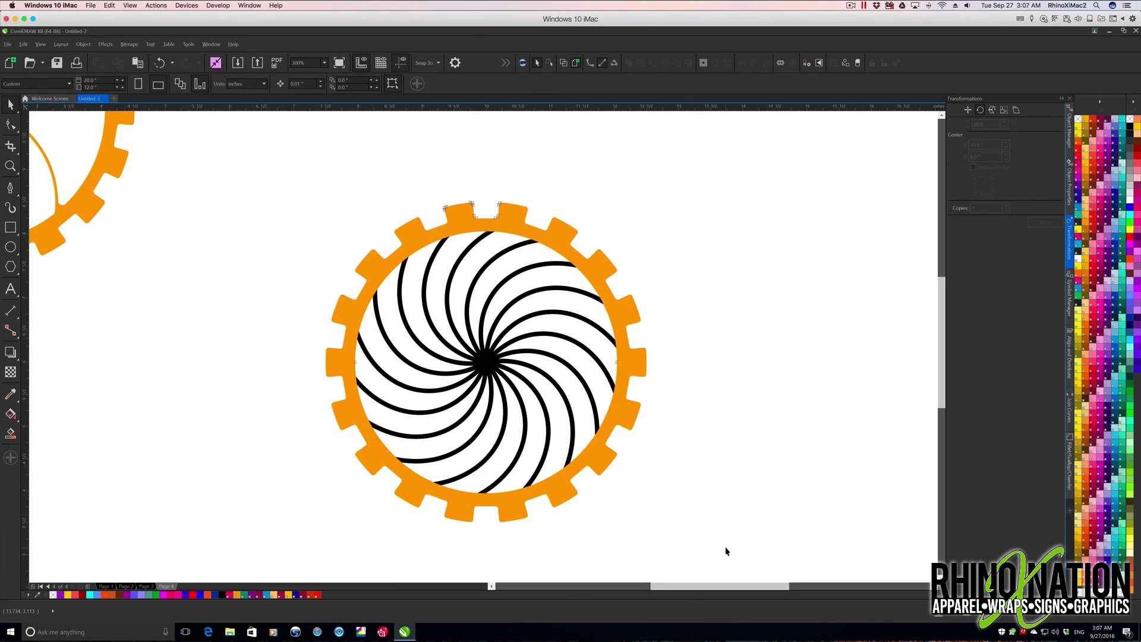
{"action": "left_click", "coordinate": [508, 220], "text": "shift"}
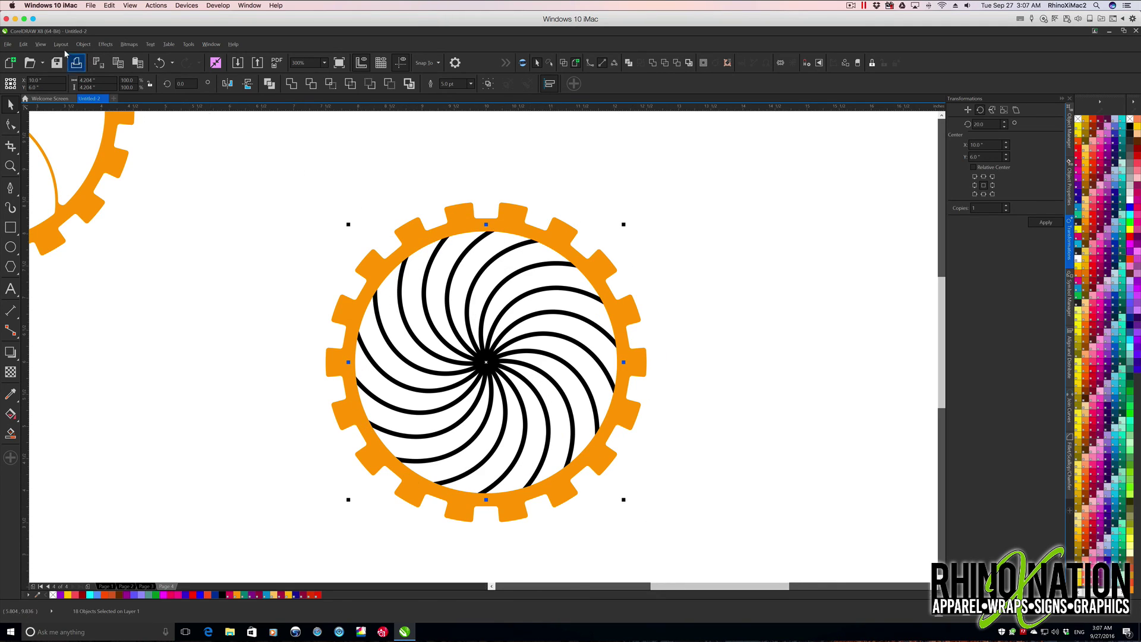
{"action": "left_click", "coordinate": [83, 44]}
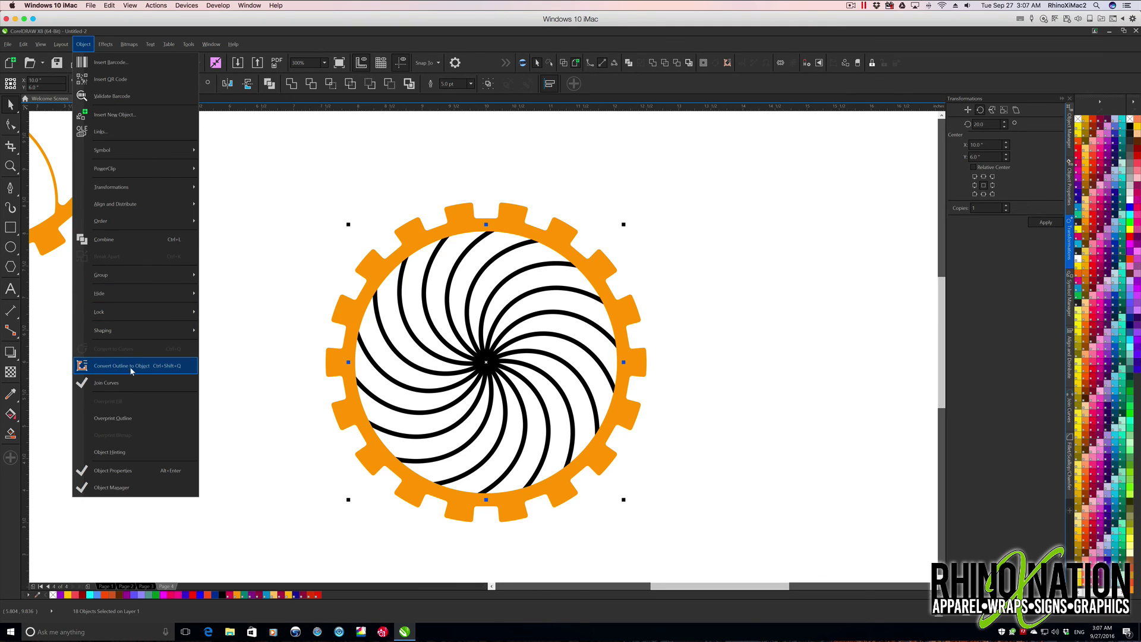
{"action": "left_click", "coordinate": [145, 366]}
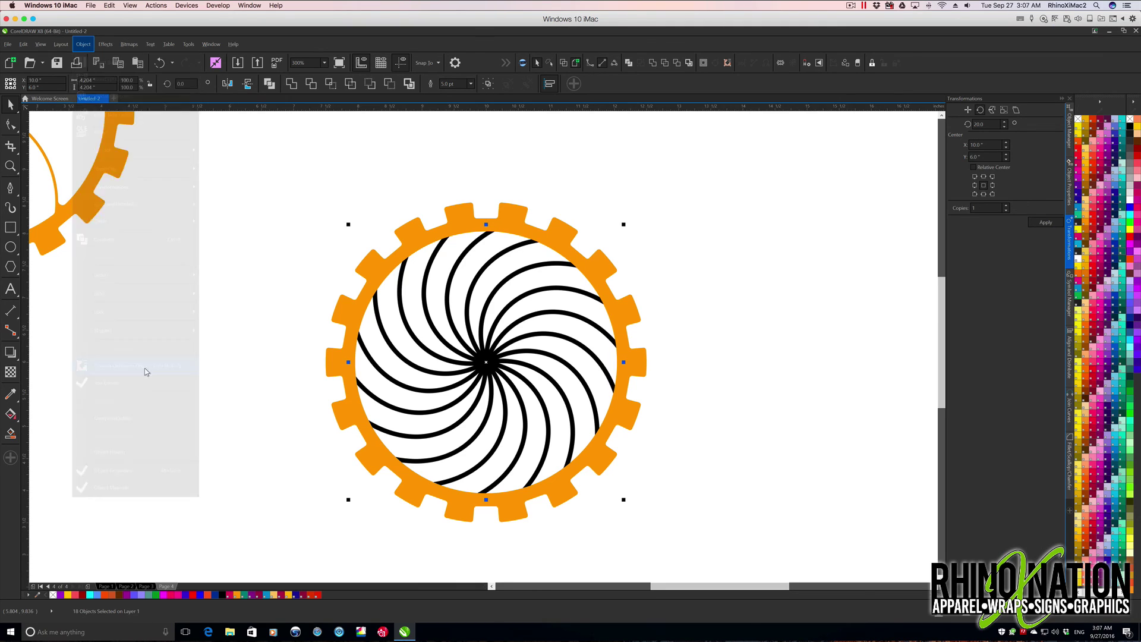
{"action": "left_click", "coordinate": [291, 84]}
{"action": "left_click_drag", "start_coordinate": [486, 361], "coordinate": [605, 346]}
{"action": "left_click_drag", "start_coordinate": [678, 337], "coordinate": [732, 331]}
{"action": "key", "text": "ctrl+z"}
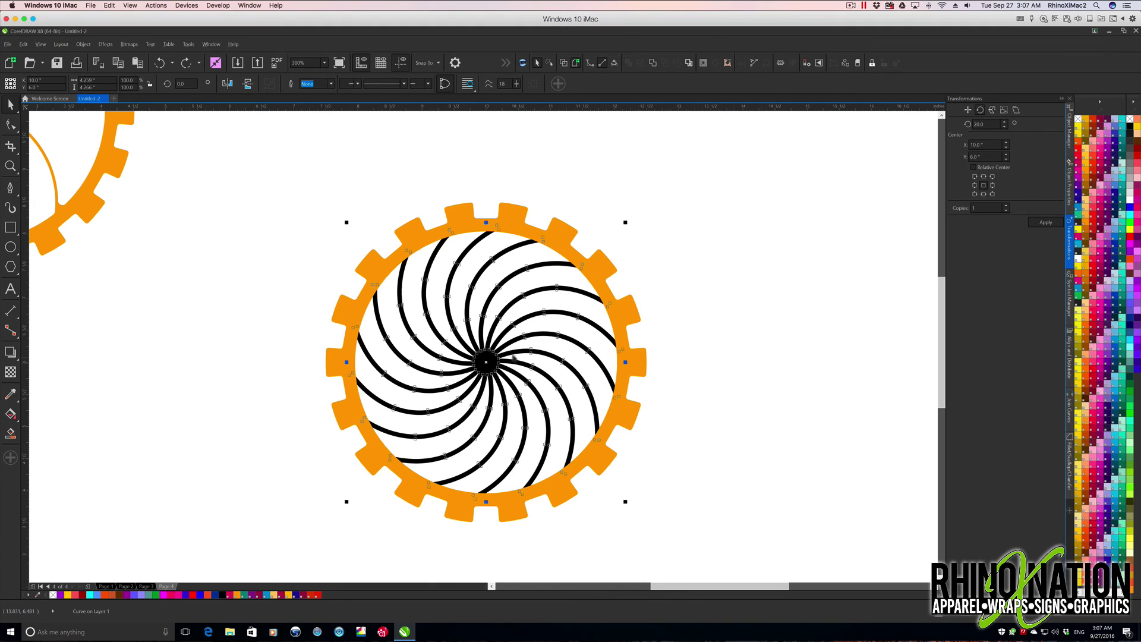
Save the welded black spokes as a symbol named spider 1
{"action": "left_click", "coordinate": [1070, 306]}
{"action": "left_click_drag", "start_coordinate": [486, 362], "coordinate": [989, 499]}
{"action": "left_click", "coordinate": [981, 461]}
{"action": "type", "text": "spid"}
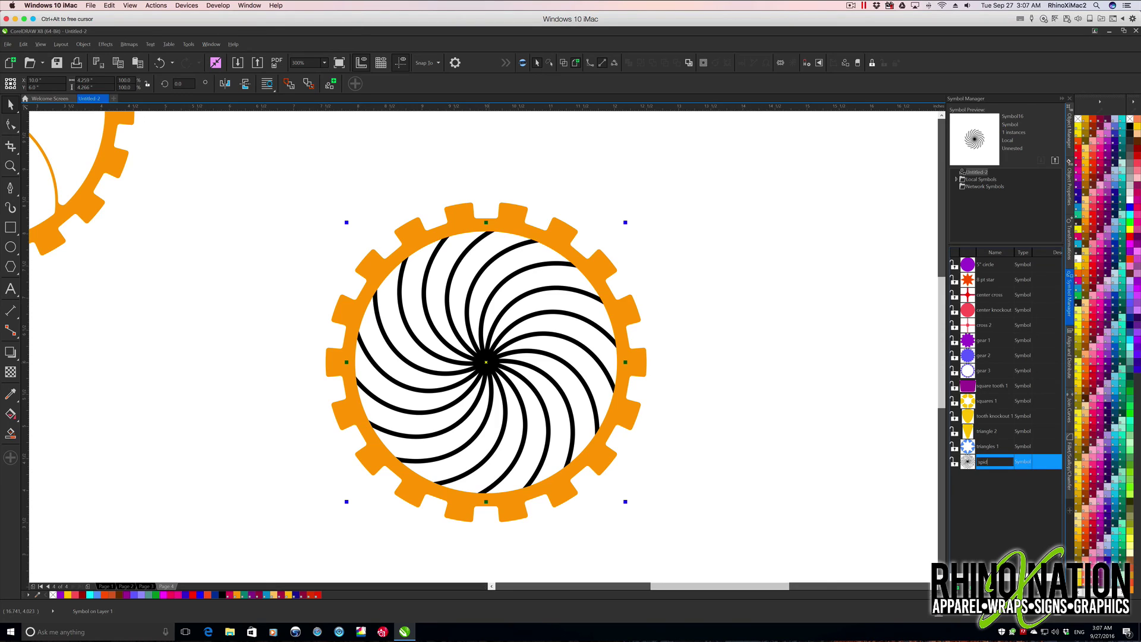
{"action": "type", "text": "er"}
{"action": "key", "text": "Return"}
{"action": "left_click_drag", "start_coordinate": [486, 361], "coordinate": [718, 319]}
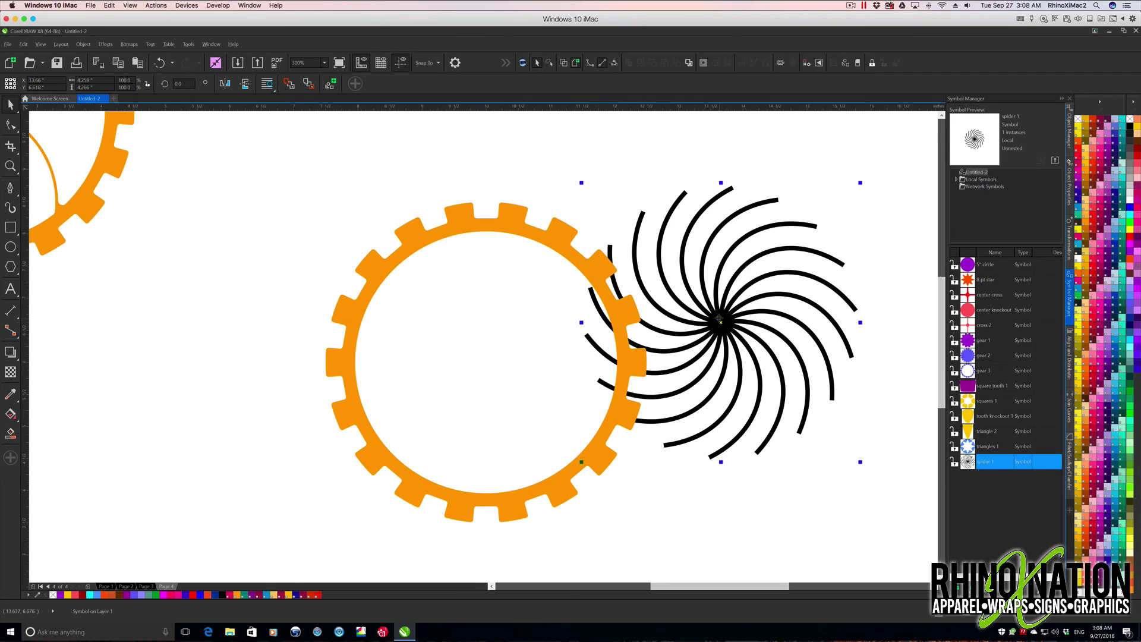
{"action": "key", "text": "ctrl+z"}
Insert the center knockout symbol as an editable object and center it over the black spokes
{"action": "left_click_drag", "start_coordinate": [986, 310], "coordinate": [750, 325]}
{"action": "right_click", "coordinate": [745, 316]}
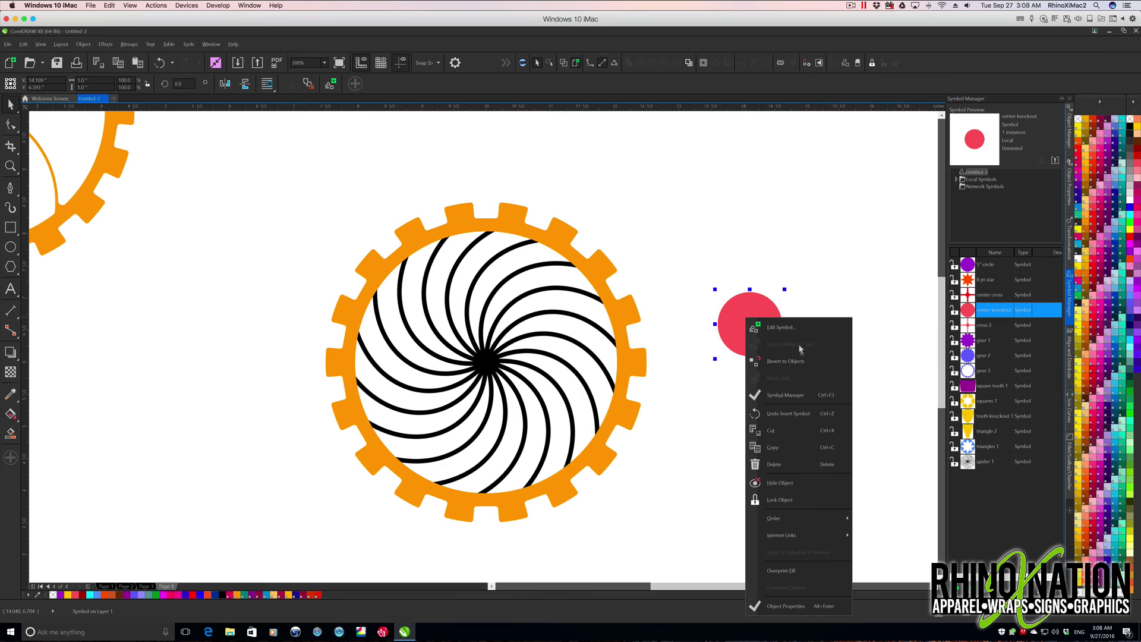
{"action": "left_click", "coordinate": [802, 360]}
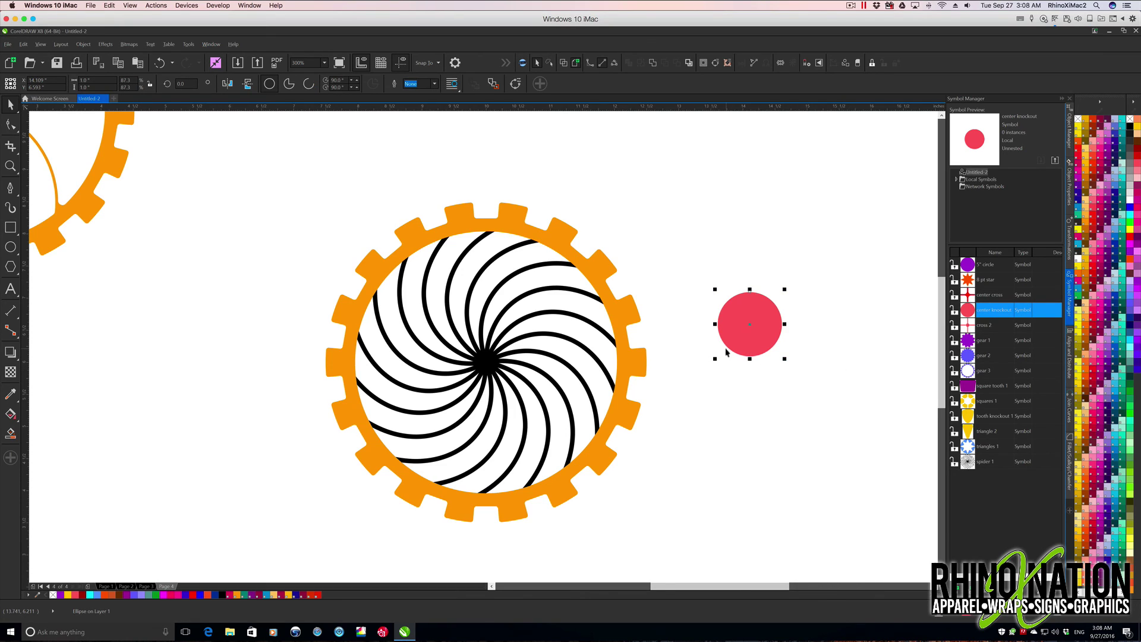
{"action": "key", "text": "p"}
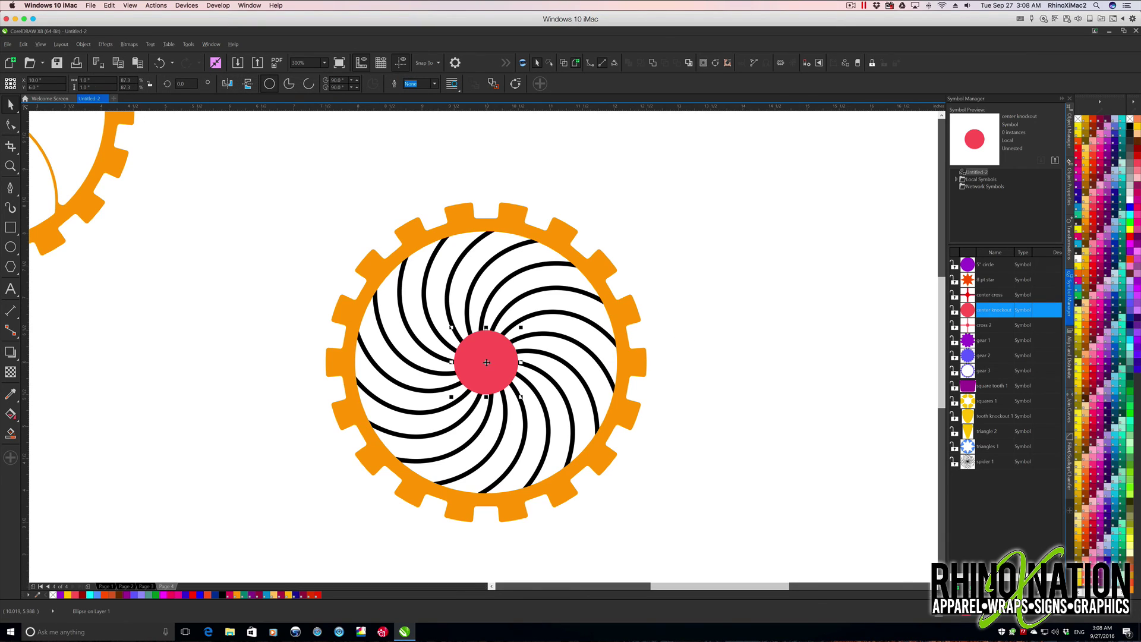
Revert the black spoke symbol to objects and weld it to the pink center circle
{"action": "left_click", "coordinate": [423, 299], "text": "shift"}
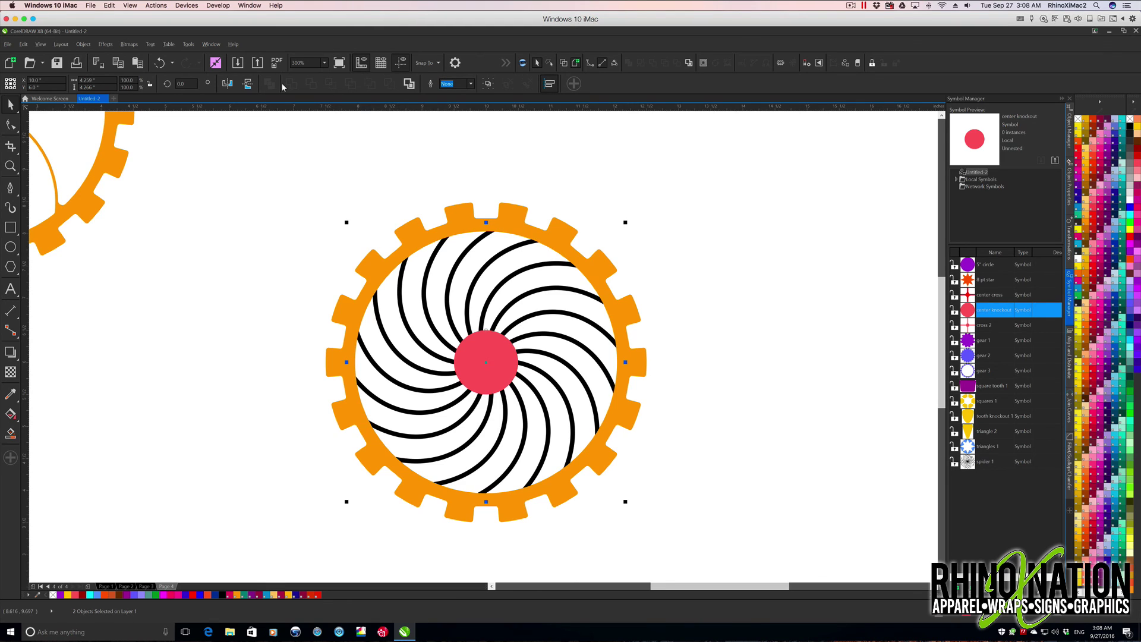
{"action": "left_click", "coordinate": [486, 262]}
{"action": "right_click", "coordinate": [486, 265]}
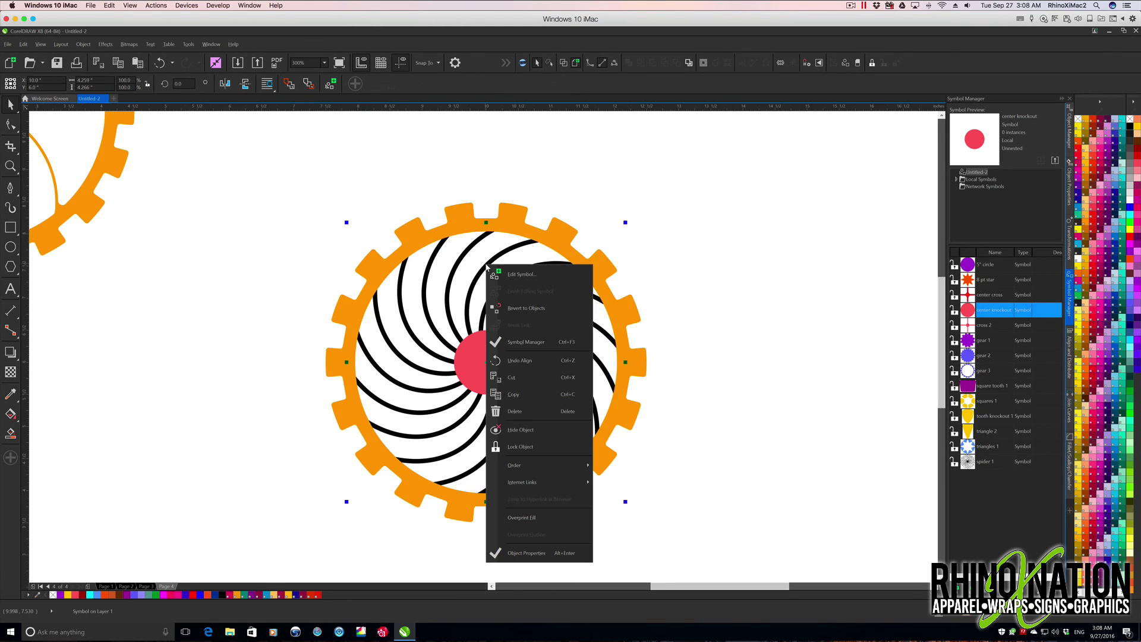
{"action": "left_click", "coordinate": [526, 308]}
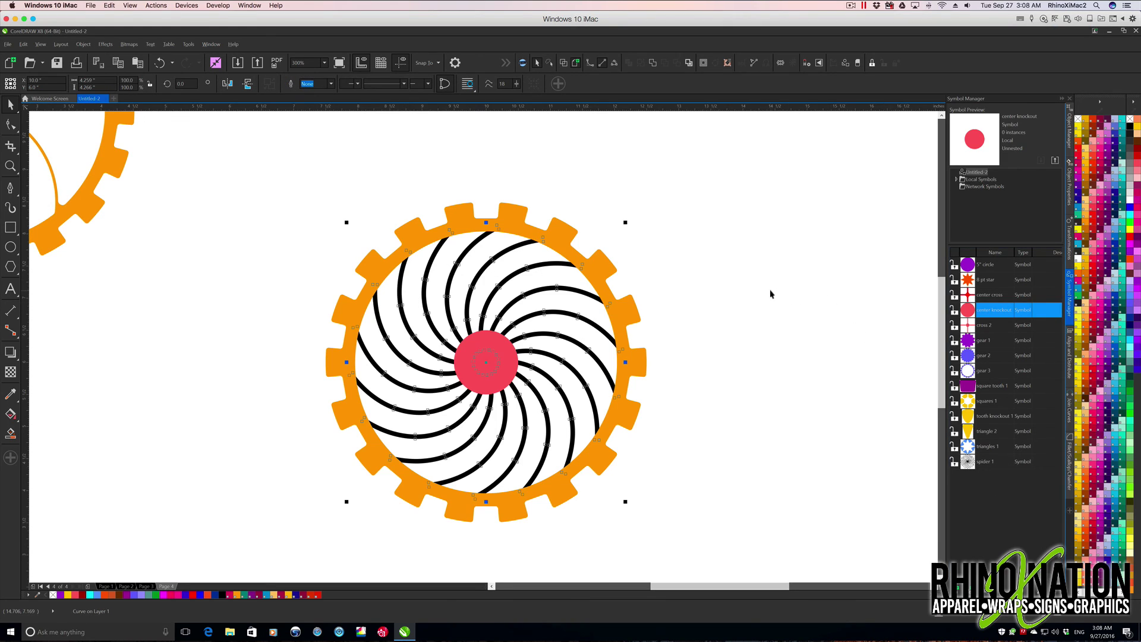
{"action": "left_click", "coordinate": [484, 377], "text": "shift"}
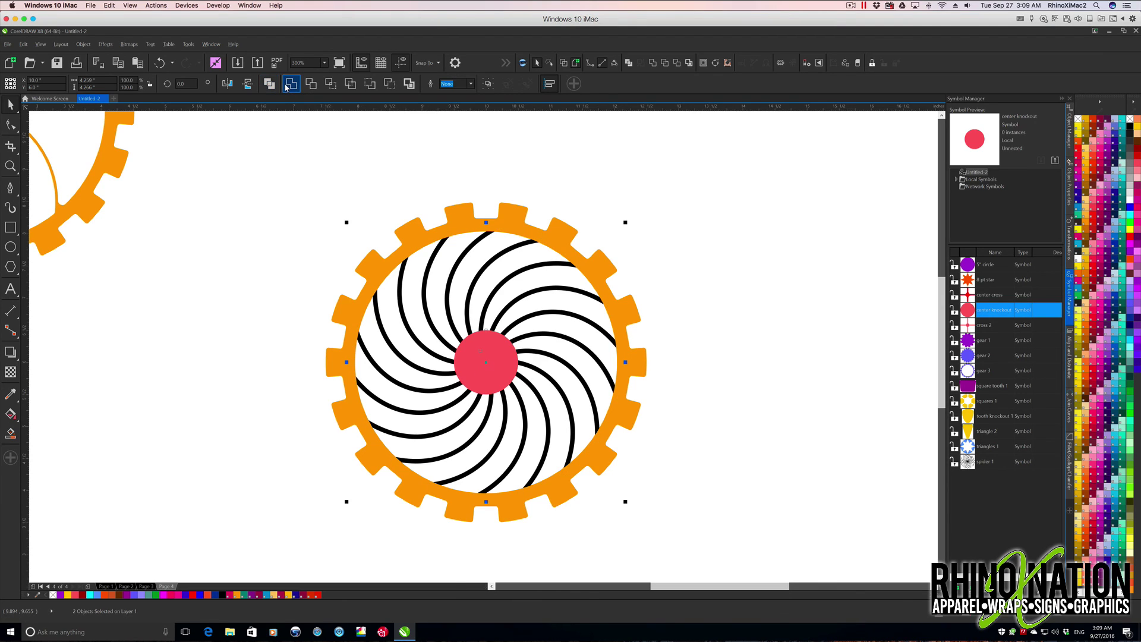
{"action": "left_click", "coordinate": [291, 83]}
Add another center knockout circle, reverted from its symbol, centered on the hub of the welded pink spokes
{"action": "left_click_drag", "start_coordinate": [970, 313], "coordinate": [725, 331]}
{"action": "right_click", "coordinate": [726, 331]}
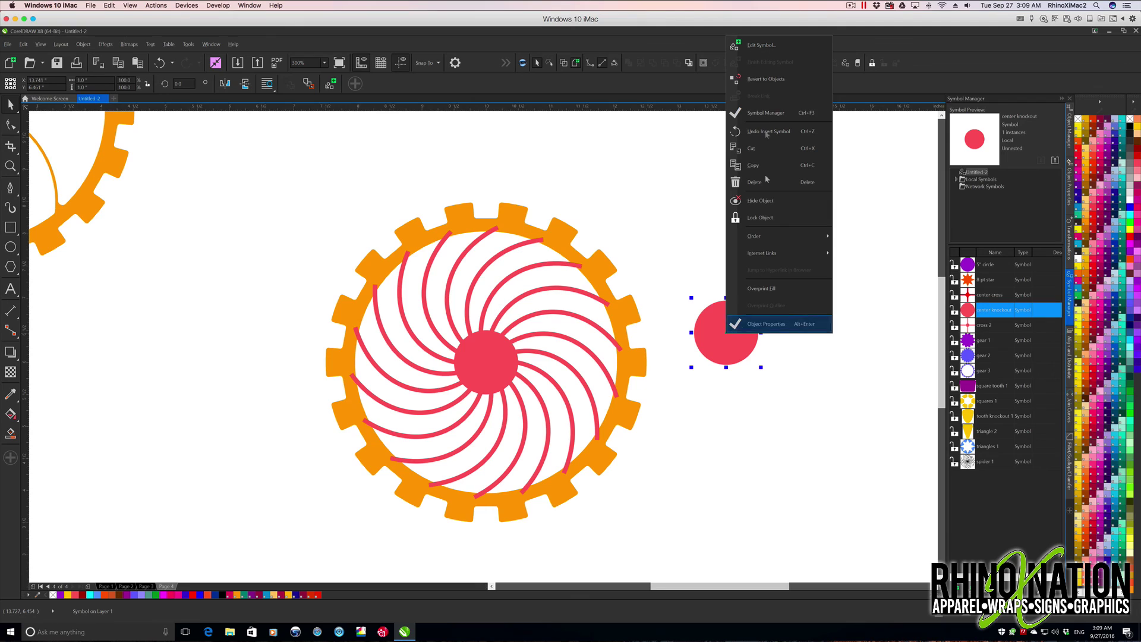
{"action": "left_click", "coordinate": [768, 78]}
{"action": "key", "text": "p"}
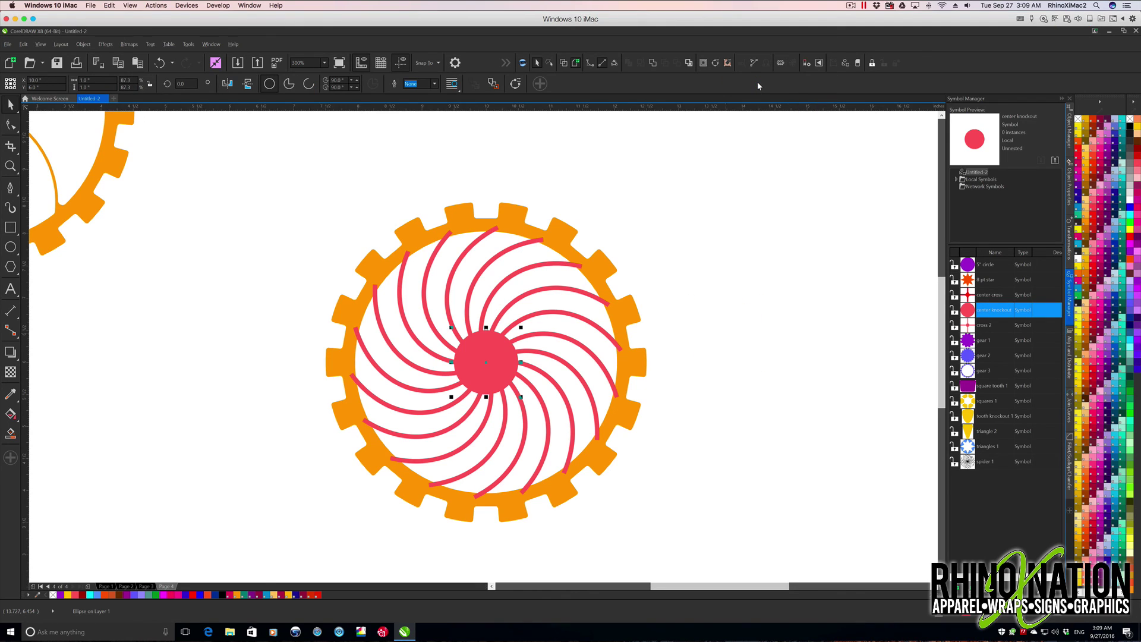
Fill the new center circle with blue and resize it to 0.5 by 0.5 inches
{"action": "left_click", "coordinate": [1077, 209]}
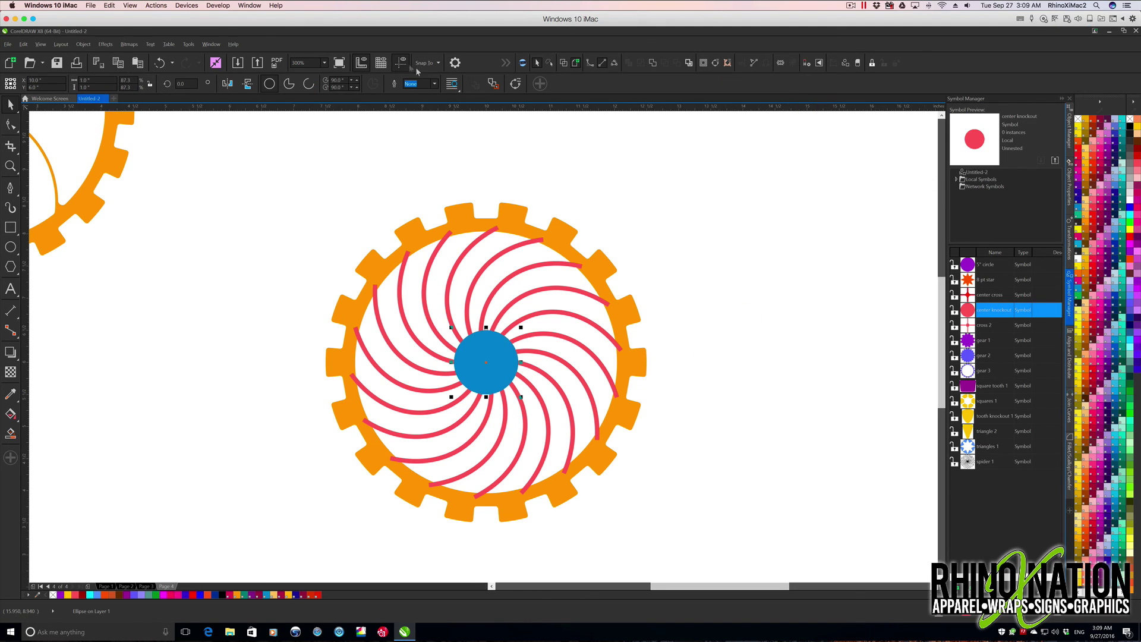
{"action": "left_click", "coordinate": [95, 79]}
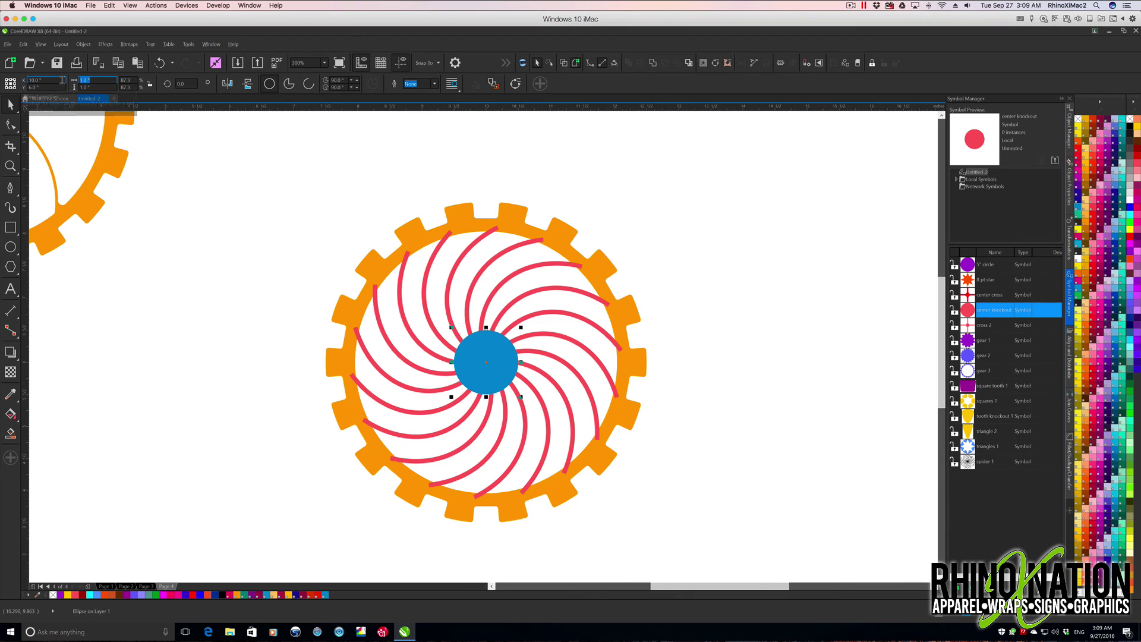
{"action": "key", "text": "BackSpace"}
{"action": "type", "text": "5"}
{"action": "key", "text": "Tab"}
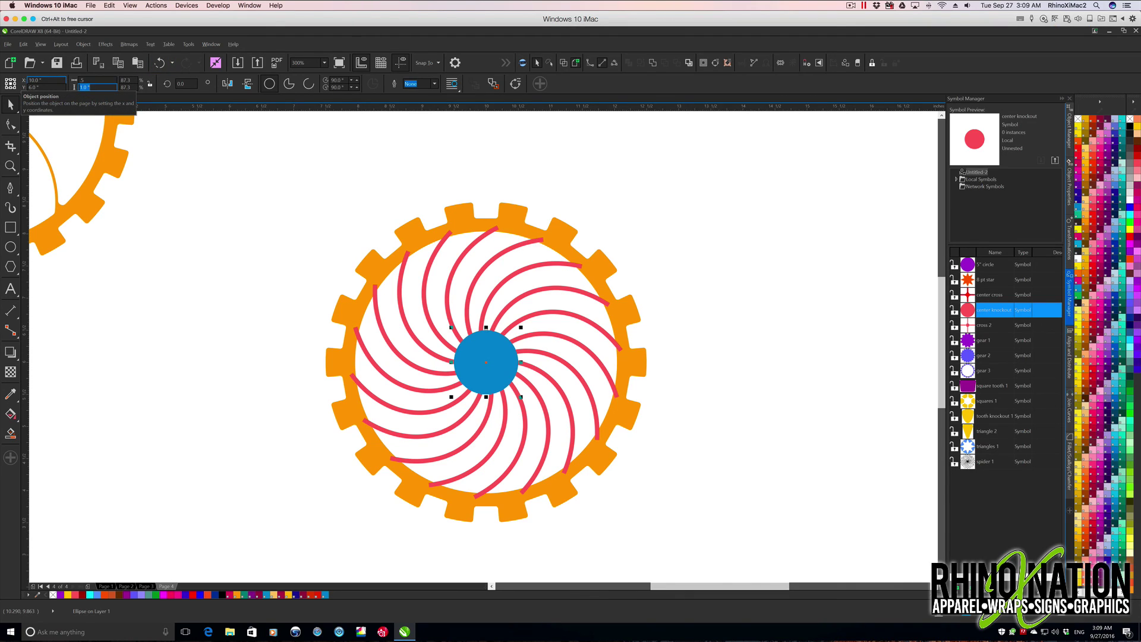
{"action": "type", "text": ".5"}
{"action": "key", "text": "Return"}
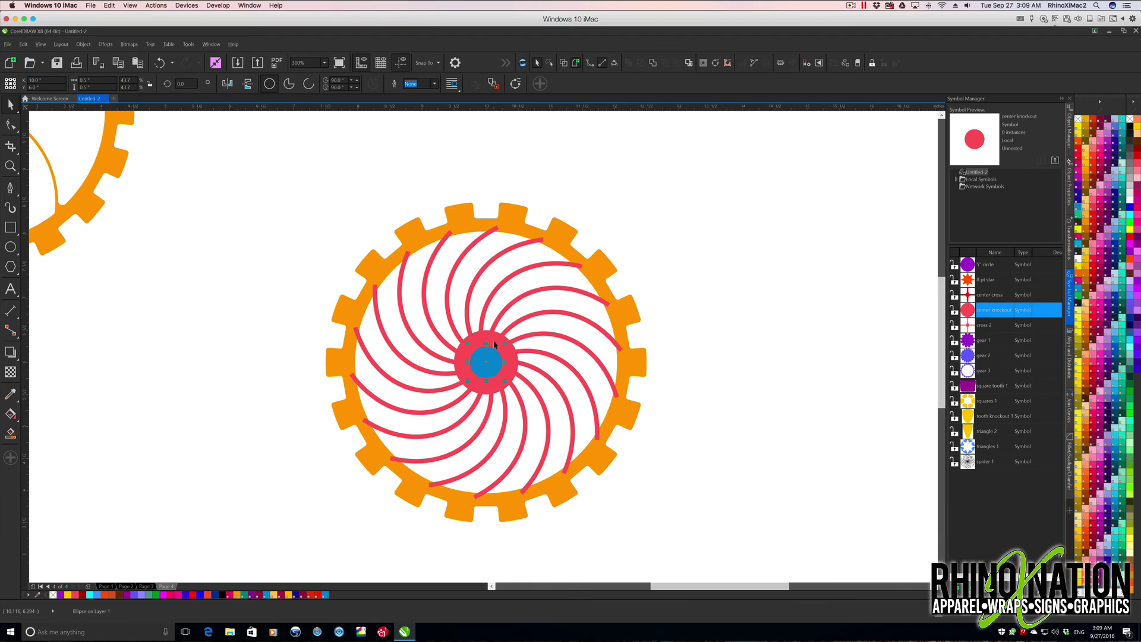
Cut the blue circle out of the pink spoke hub with Back Minus Front, and weld the spokes to the orange toothed ring
{"action": "left_click", "coordinate": [495, 342], "text": "shift"}
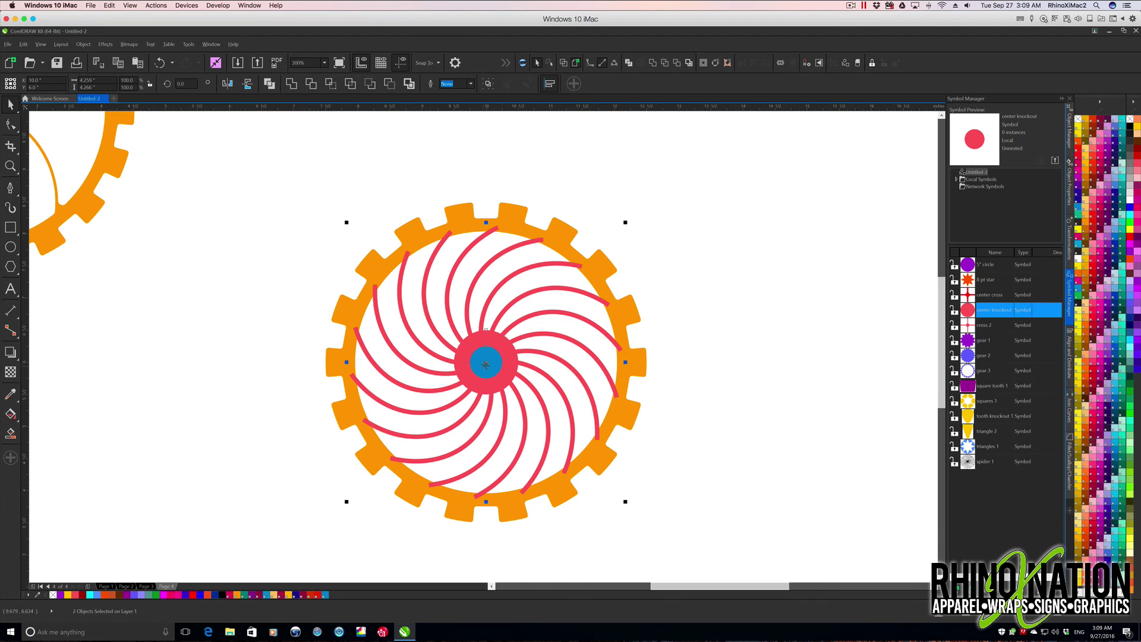
{"action": "left_click", "coordinate": [389, 83]}
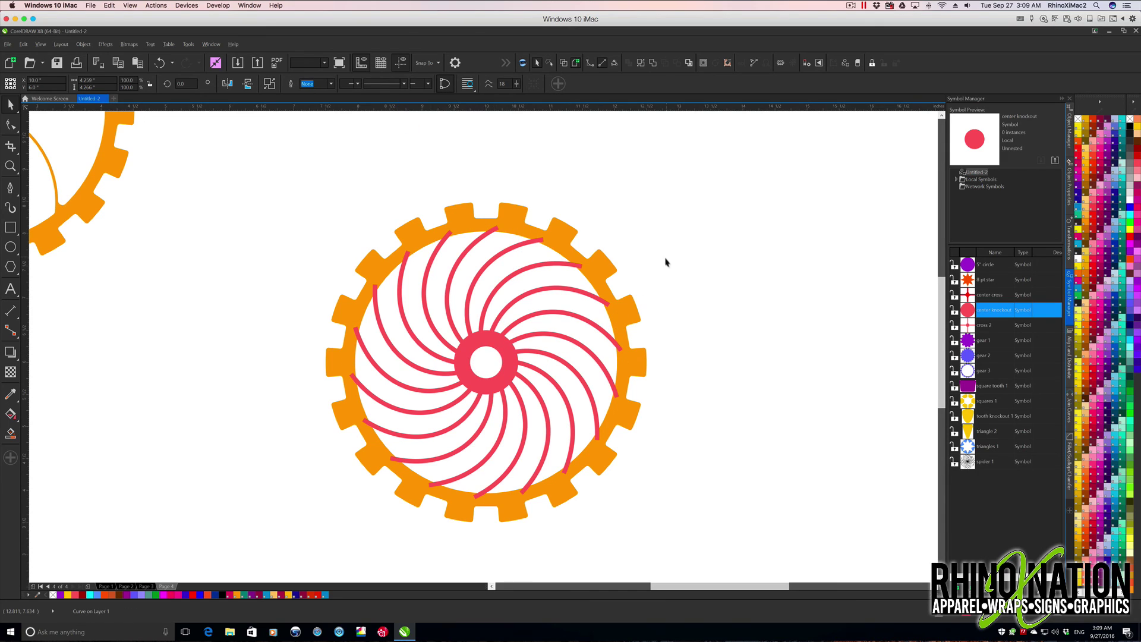
{"action": "left_click", "coordinate": [513, 219], "text": "shift"}
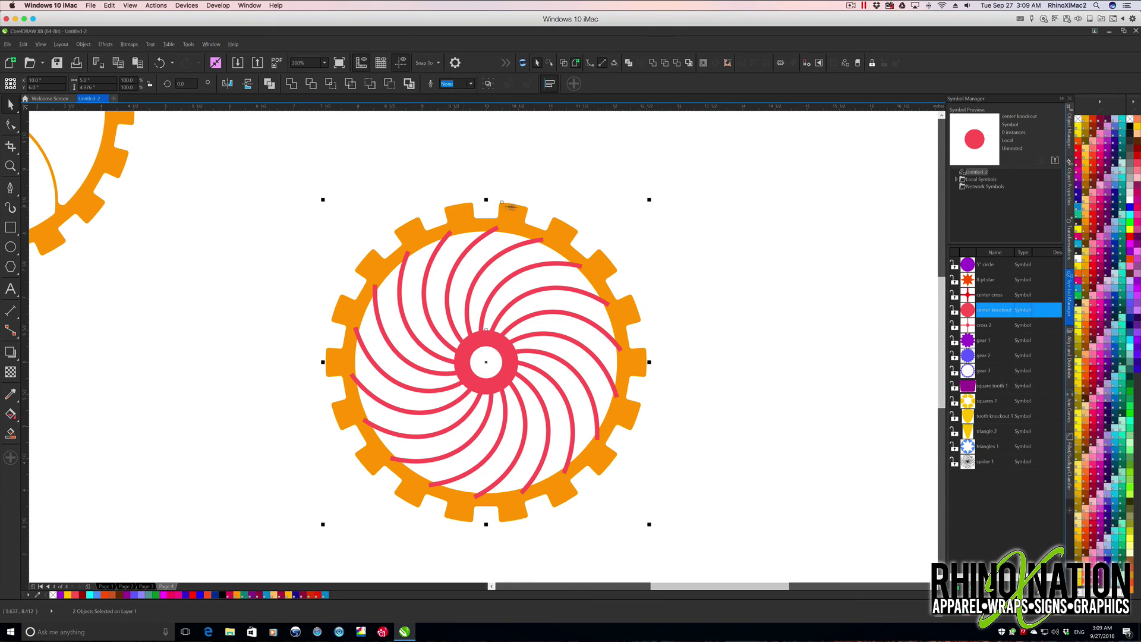
{"action": "left_click", "coordinate": [291, 84]}
{"action": "left_click", "coordinate": [678, 253]}
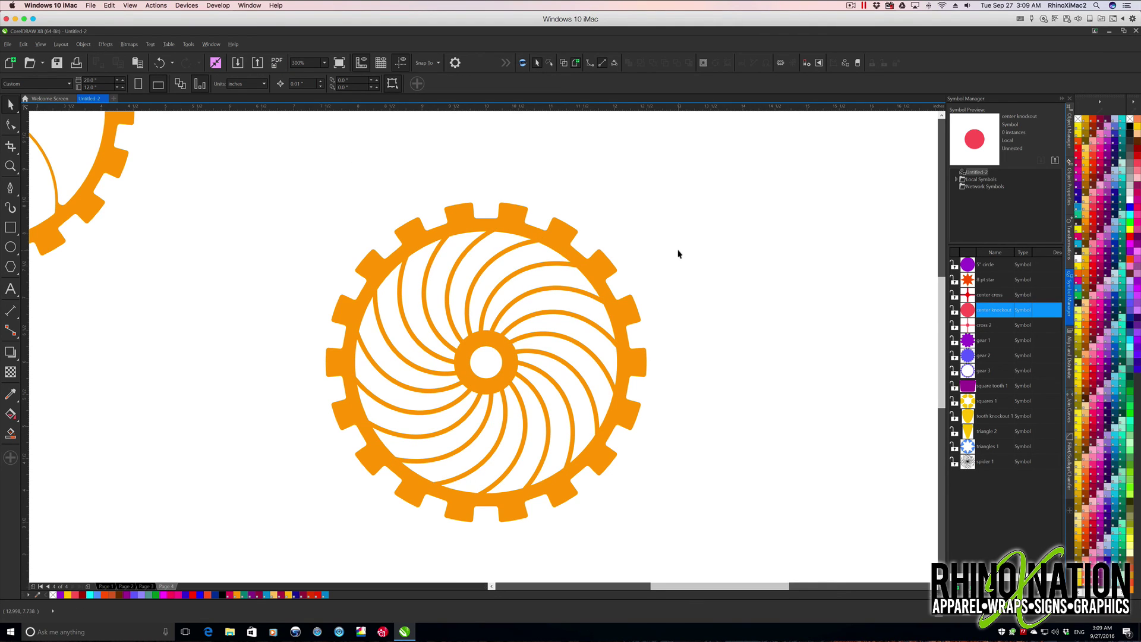
Move the finished curved-spoke gear to the page's left edge, directly below the other orange gear, and deselect it
{"action": "scroll", "coordinate": [486, 306], "scroll_direction": "down", "scroll_amount": 3}
{"action": "left_click_drag", "start_coordinate": [551, 293], "coordinate": [221, 402]}
{"action": "left_click", "coordinate": [324, 267]}
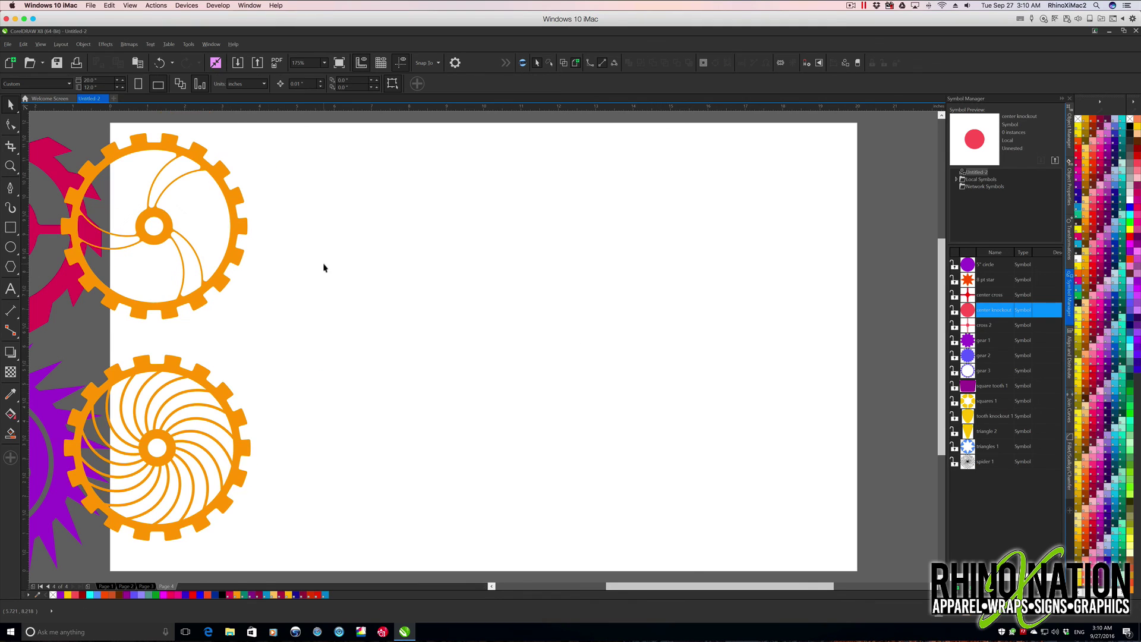